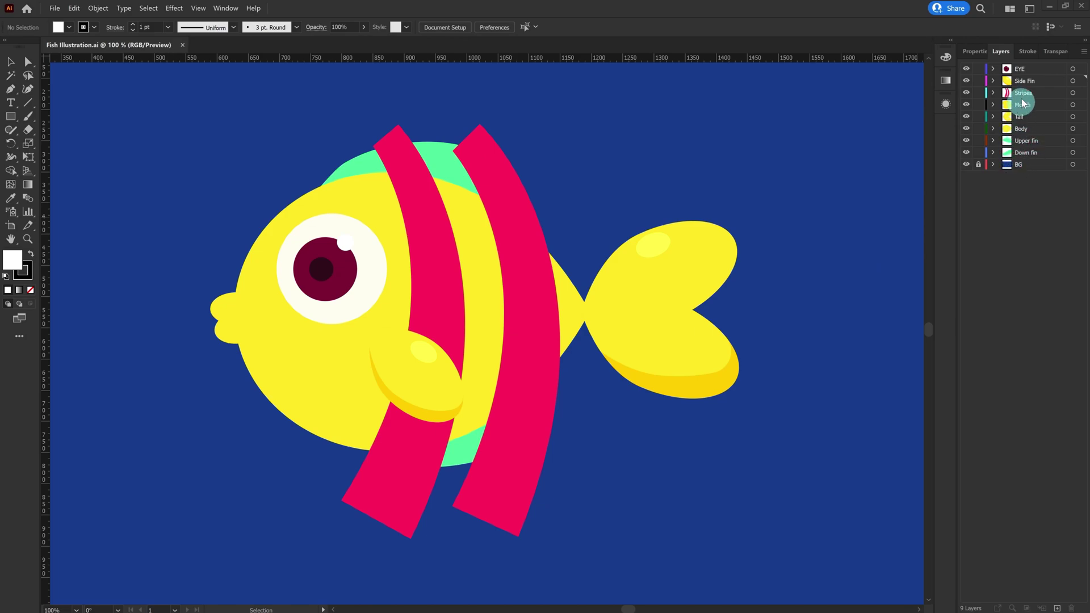
- Hide and reshow each Illustrator layer, from EYE down to background, to inspect the fish parts
left_click(967, 69)
left_click(969, 82)
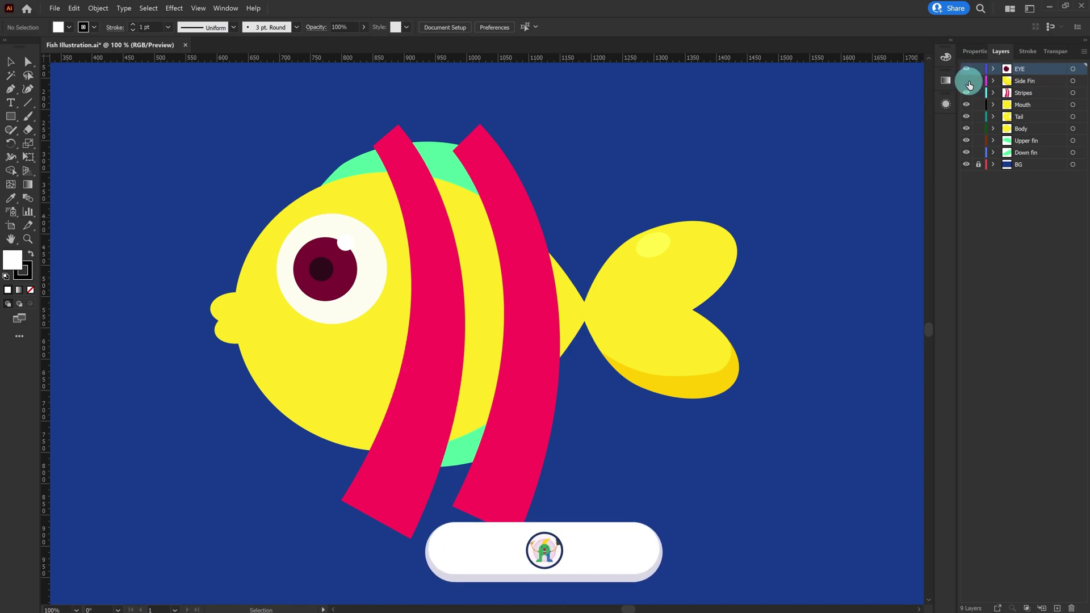
left_click(967, 94)
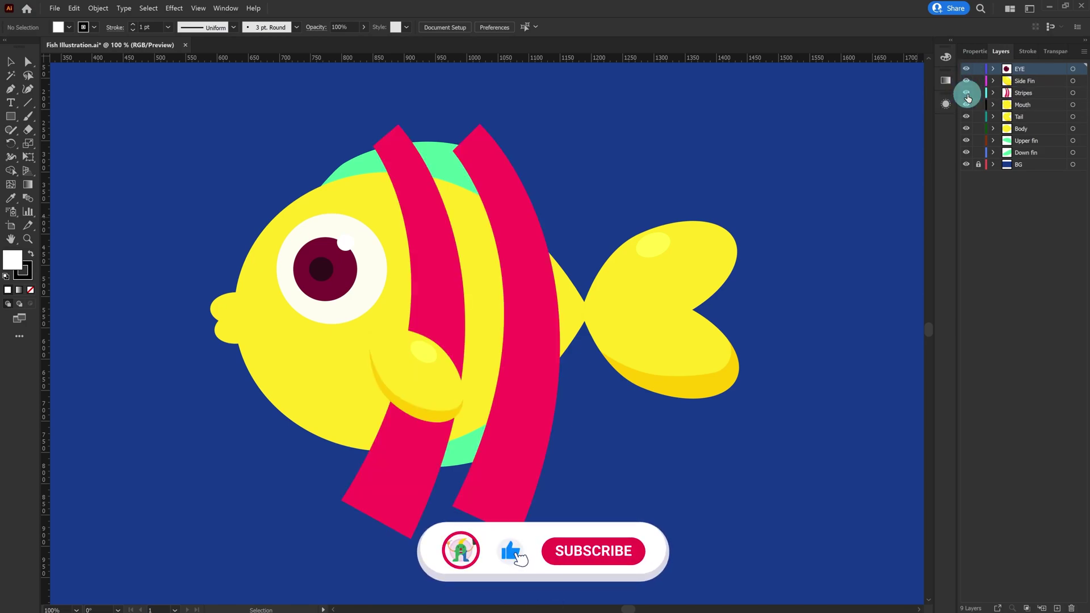
left_click(968, 106)
left_click(968, 105)
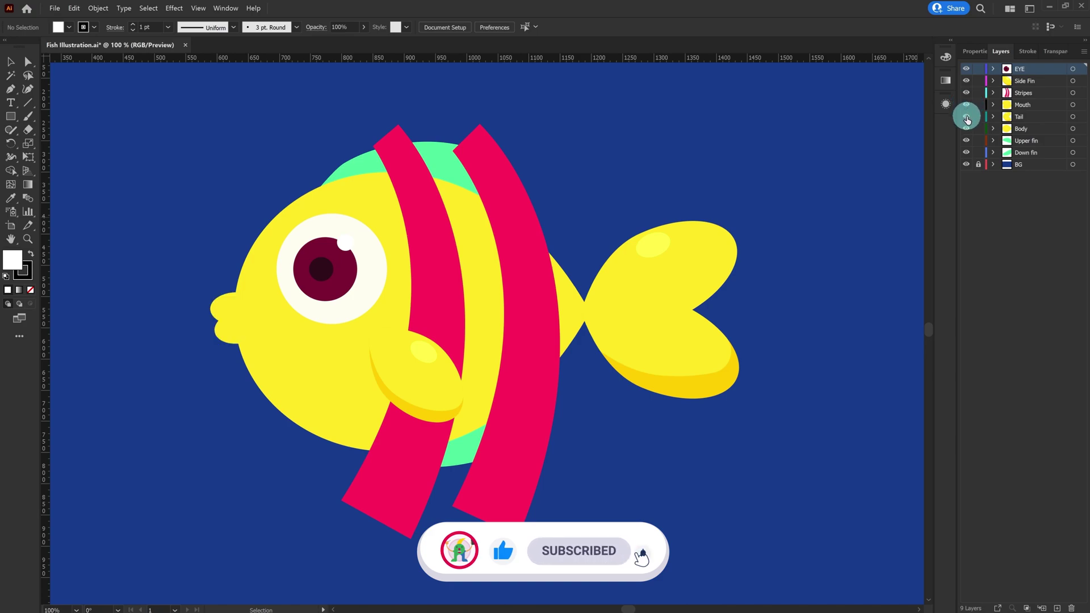
left_click(968, 118)
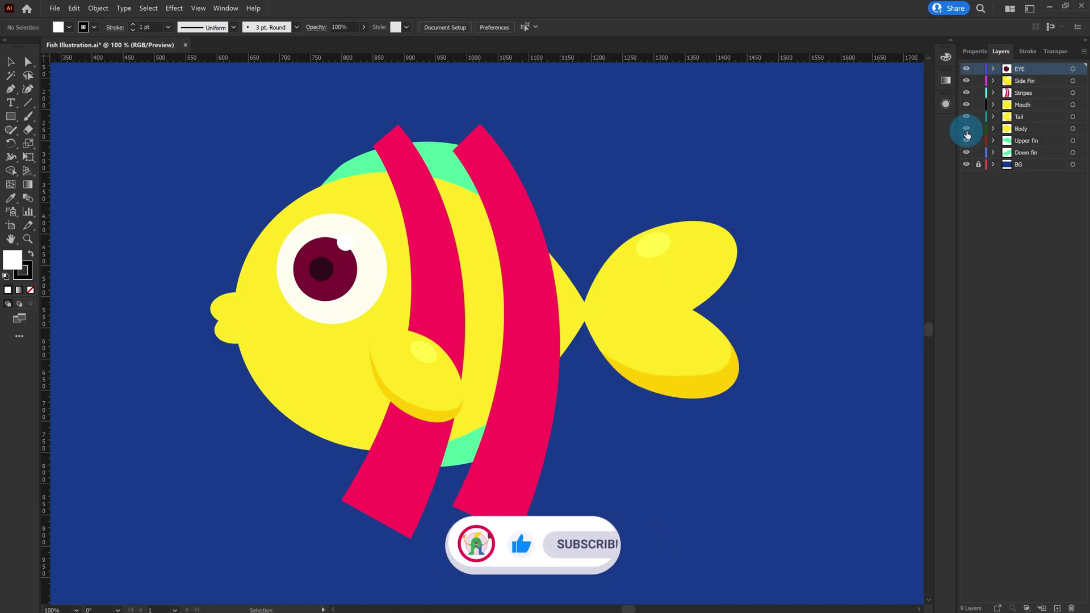
left_click(968, 130)
left_click(967, 141)
left_click(968, 154)
left_click(967, 165)
left_click(967, 165)
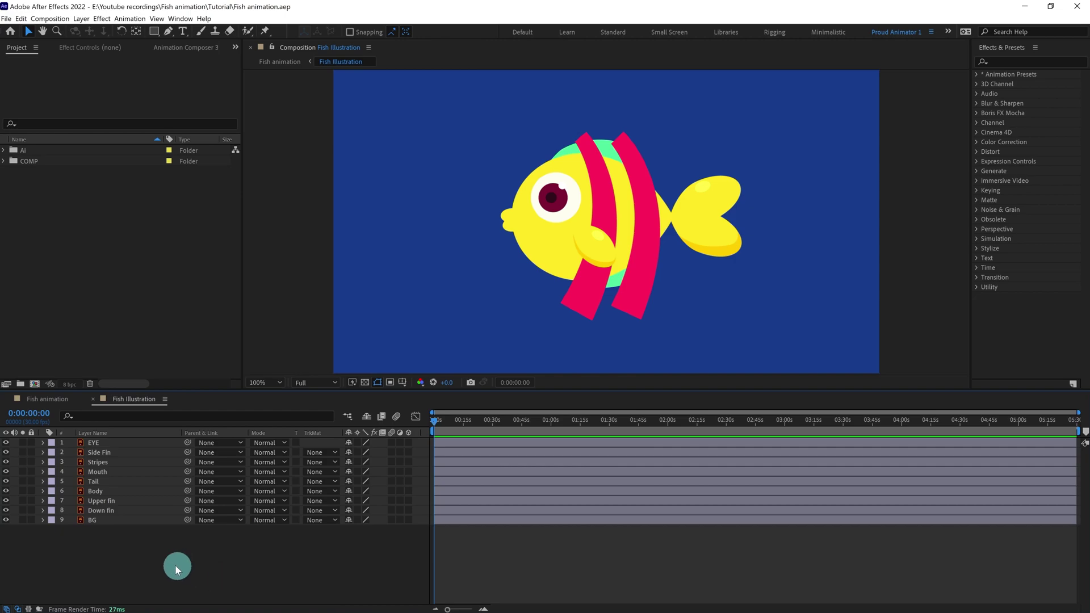
- Pre-compose layers EYE through Down fin into a new Fish composition and open it
left_click(103, 511)
left_click(96, 443, "shift")
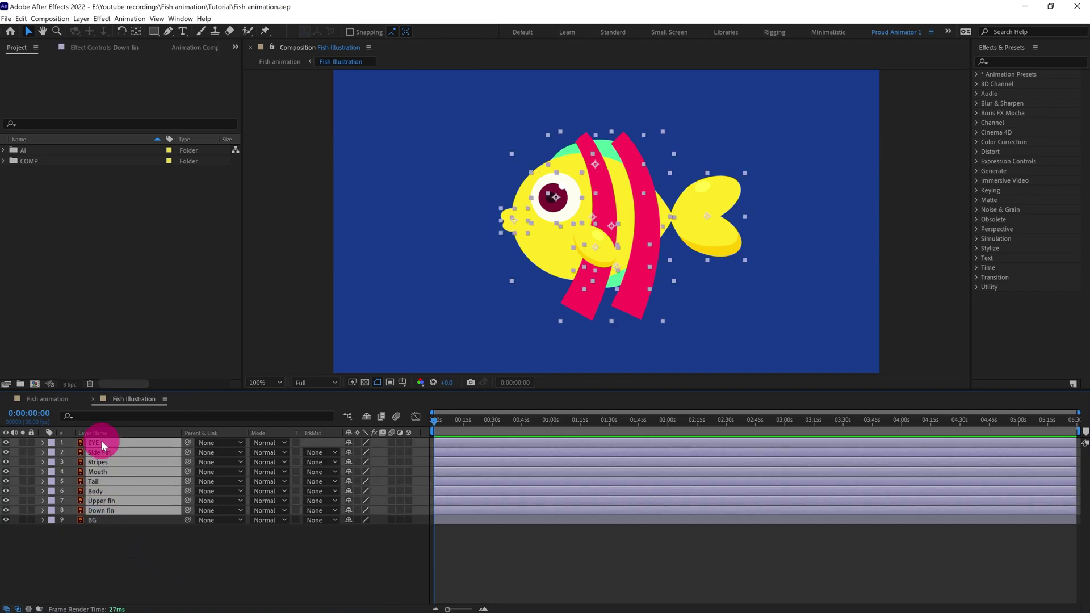
right_click(96, 443)
left_click(136, 390)
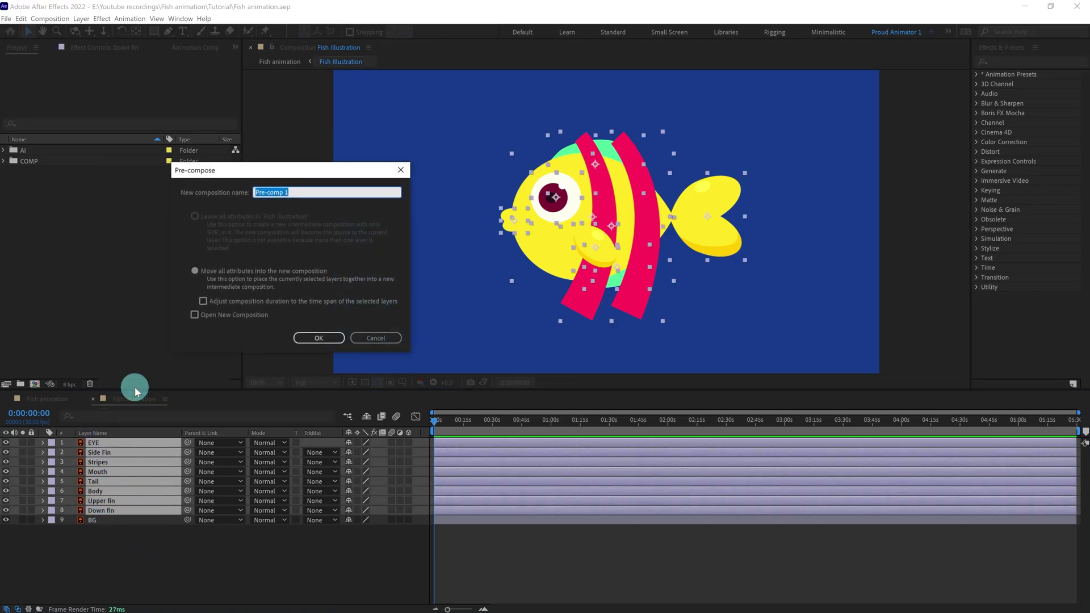
type("h")
key("Return")
double_click(103, 442)
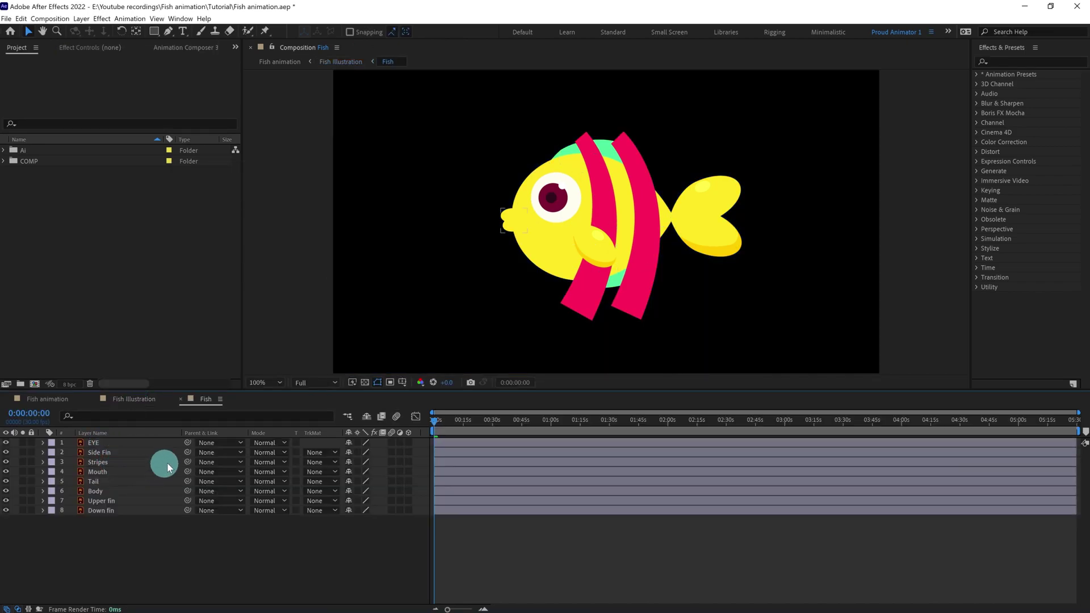
left_click(654, 189)
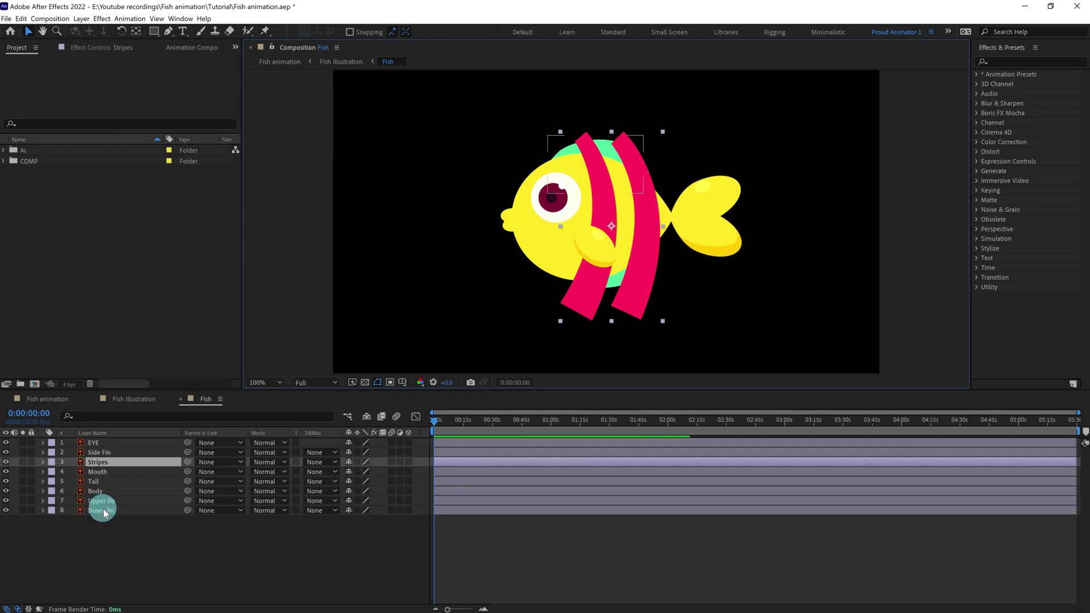
- Convert the Body artwork into a shape layer named Body, deleting the original layer
left_click(98, 491)
right_click(97, 492)
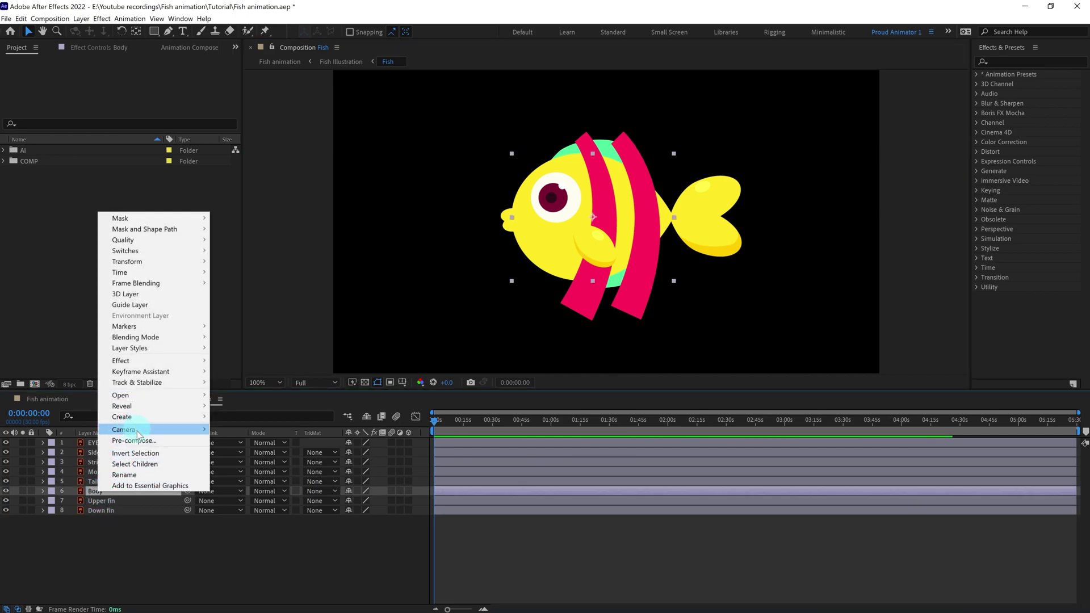
left_click(255, 428)
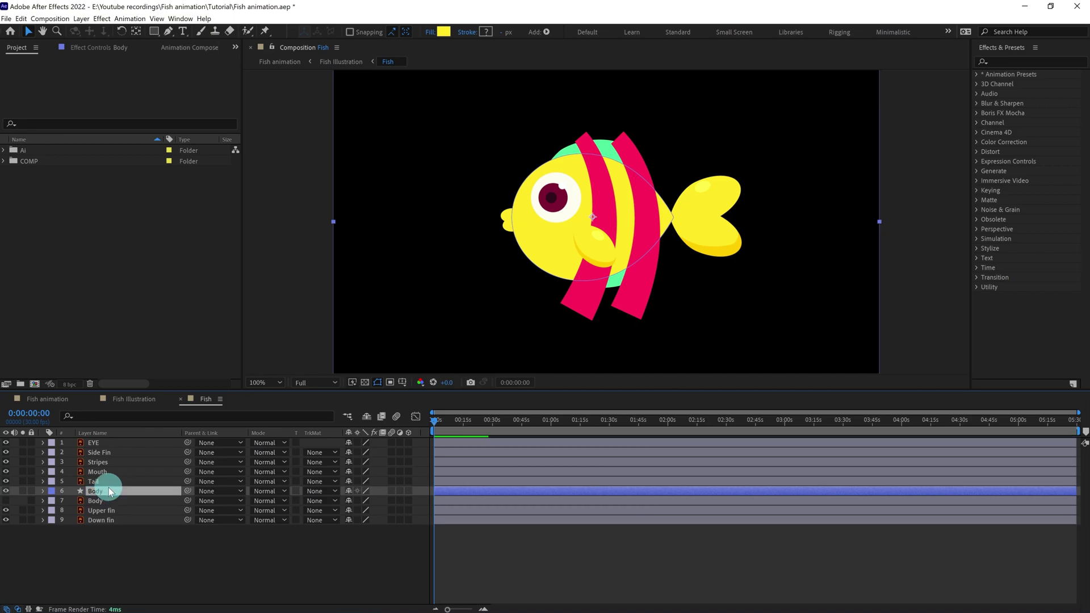
key("Return")
key("Delete")
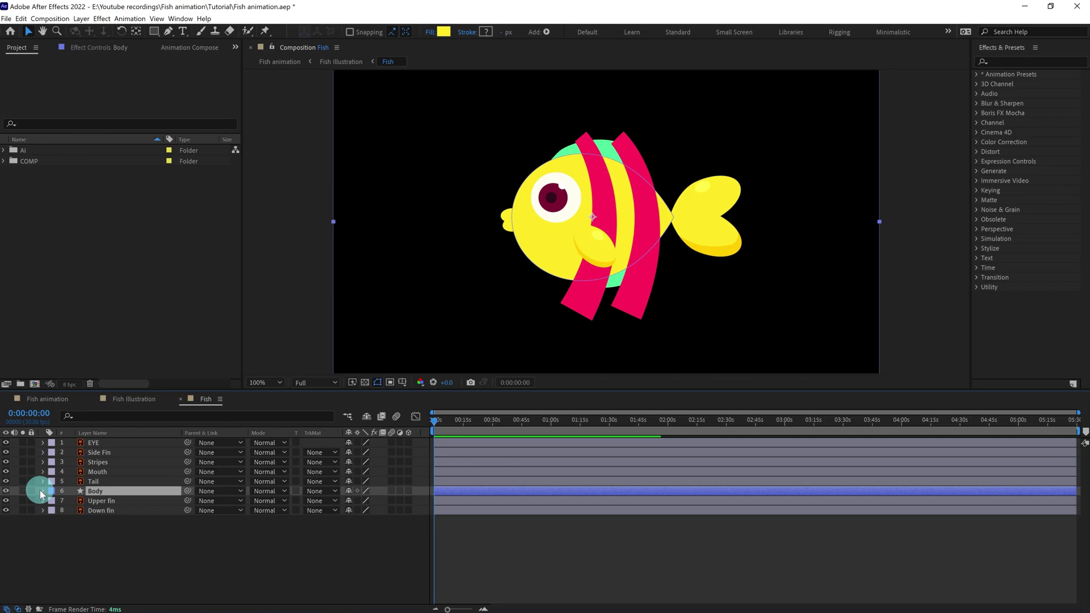
left_click(42, 492)
left_click(64, 511)
left_click(90, 530)
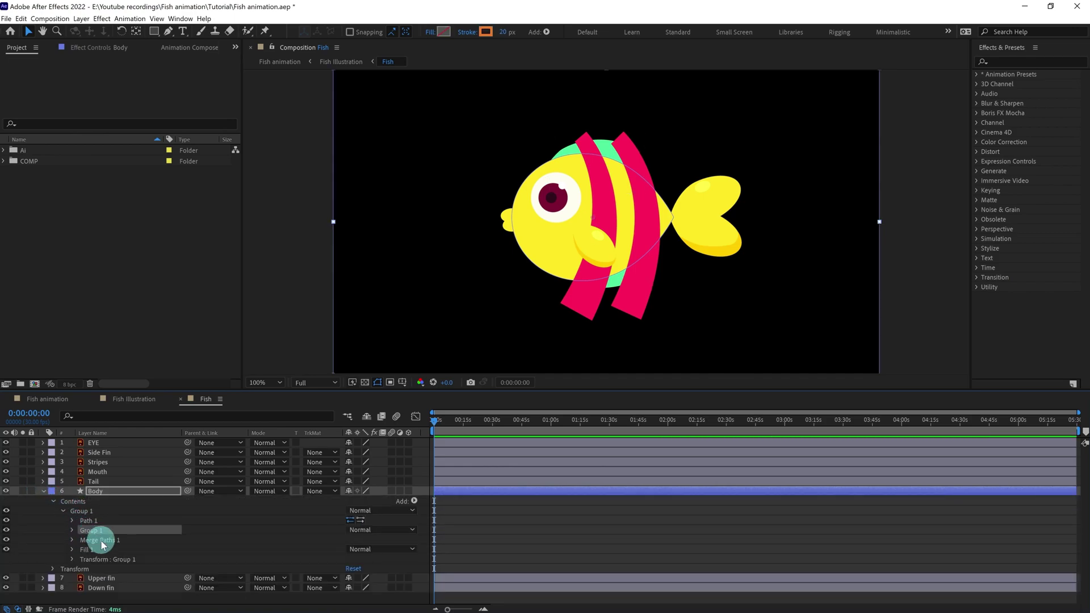
left_click(63, 510)
left_click(43, 491)
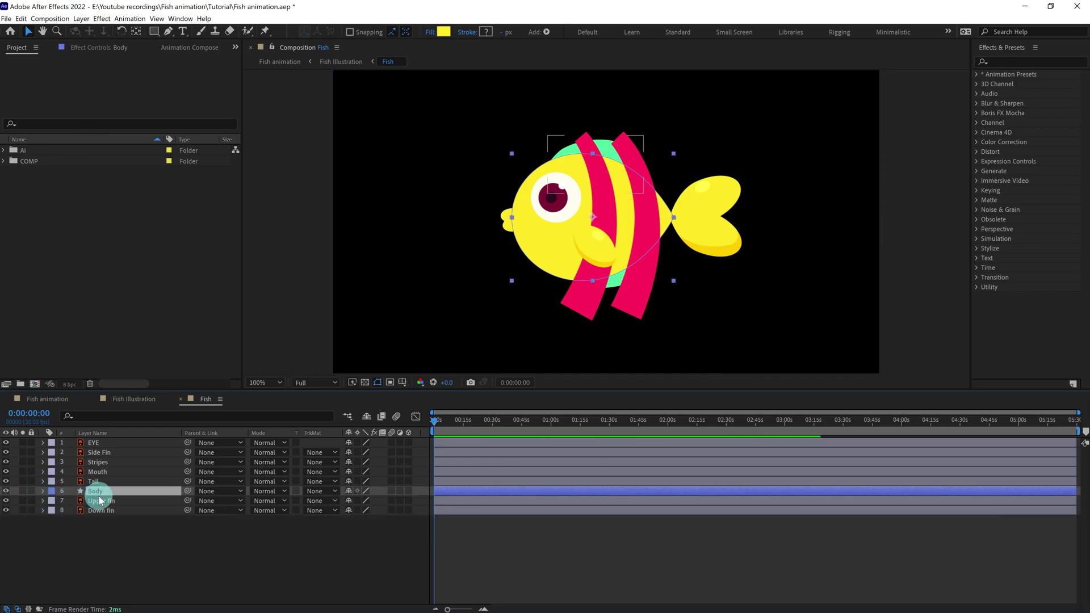
- Duplicate Body as Body Matte above Stripes and use it as the stripes' track matte
key("ctrl+d")
type("Ma")
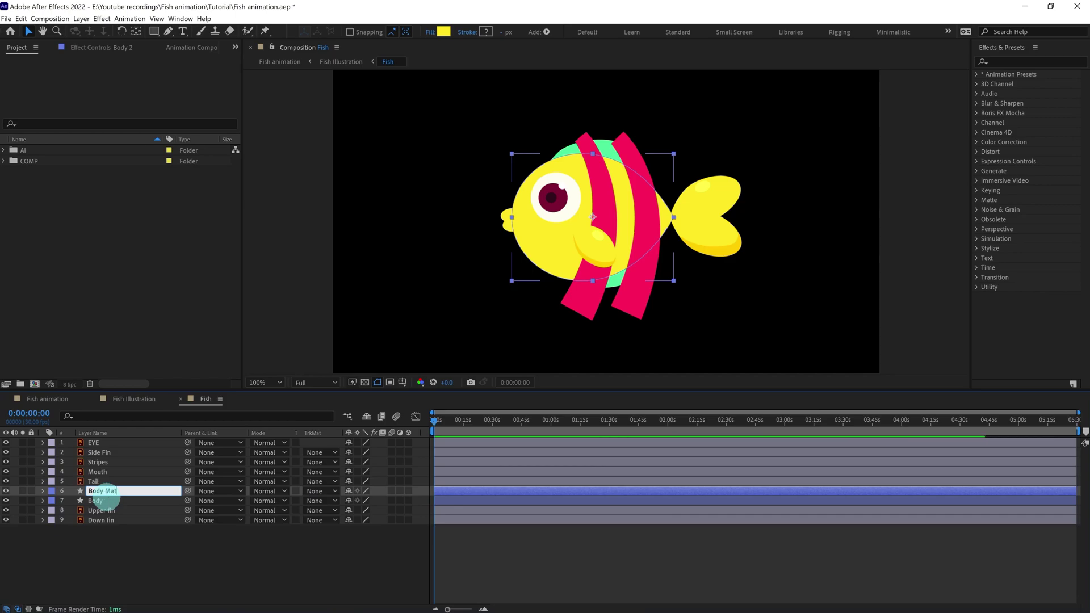
type("te")
key("Return")
left_click_drag(102, 492, 109, 467)
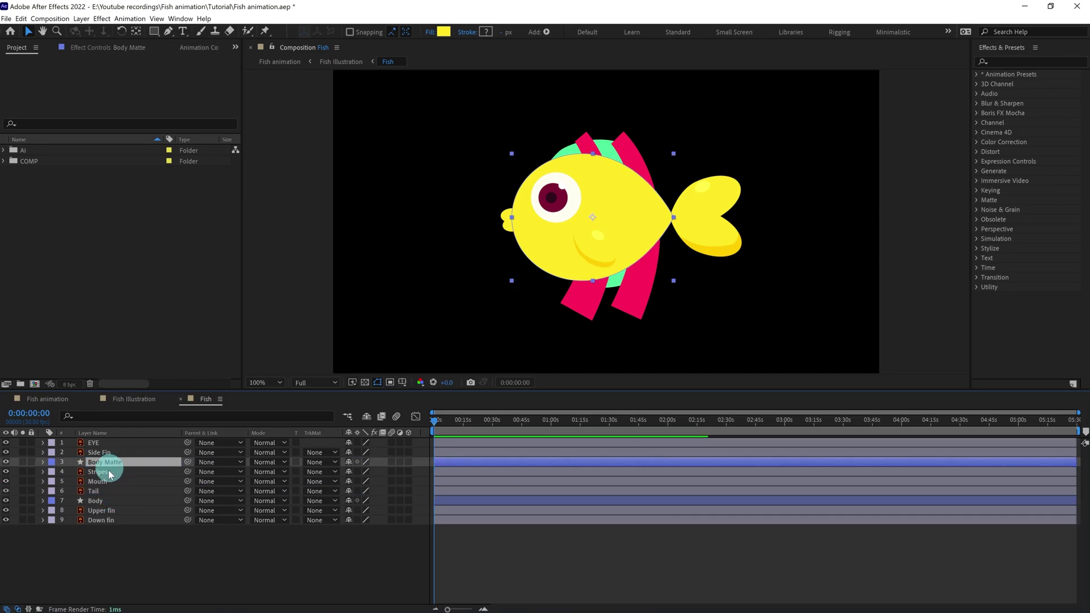
left_click(109, 472)
left_click(315, 472)
left_click(358, 490)
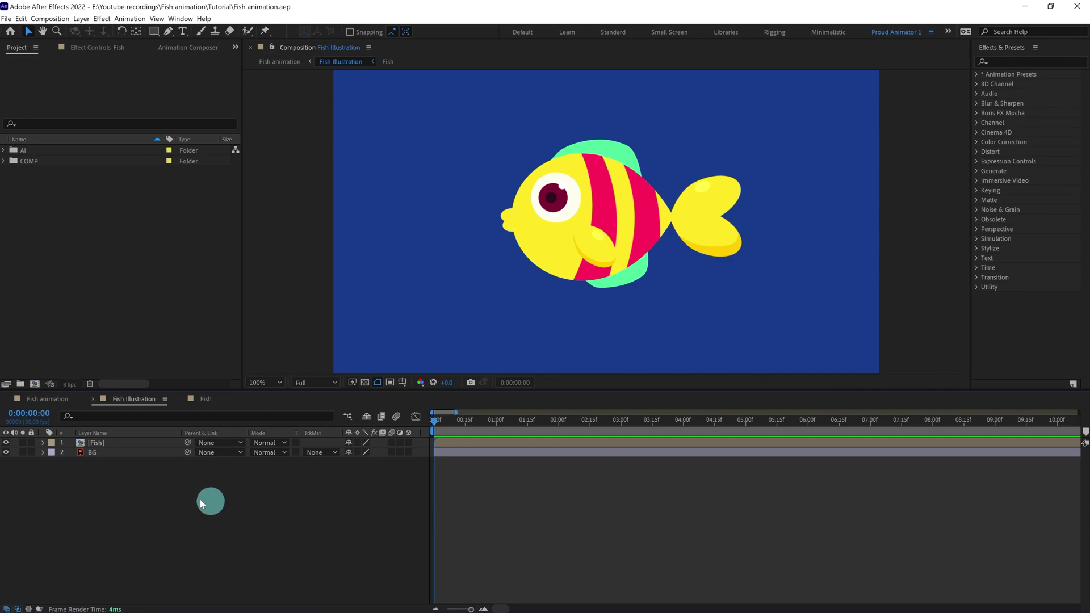
- Add starting Position and Rotation keyframes to the Fish layer at frame 0
left_click(100, 443)
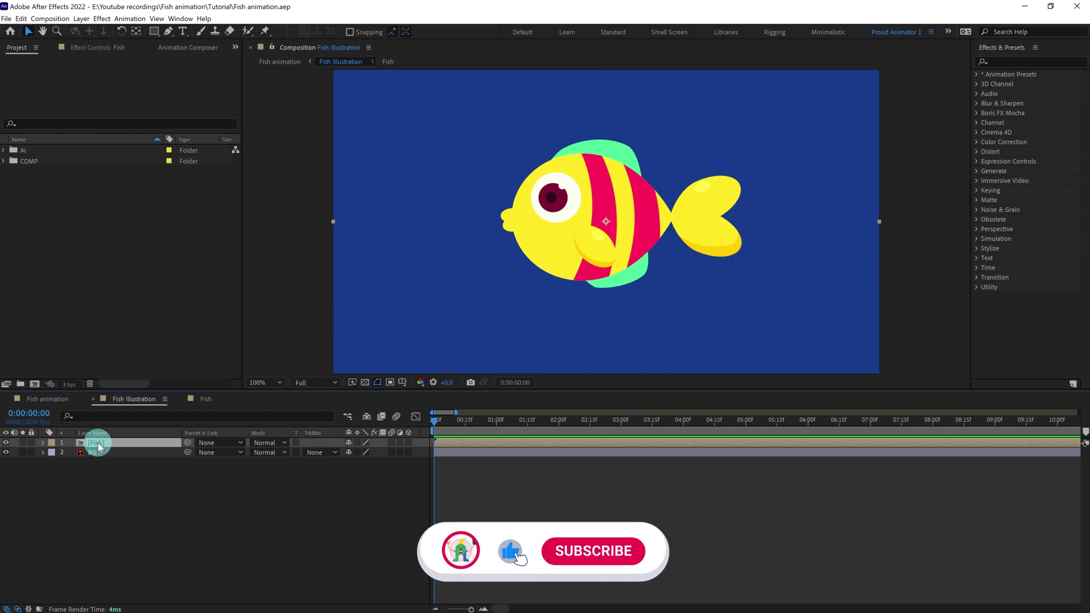
key("r")
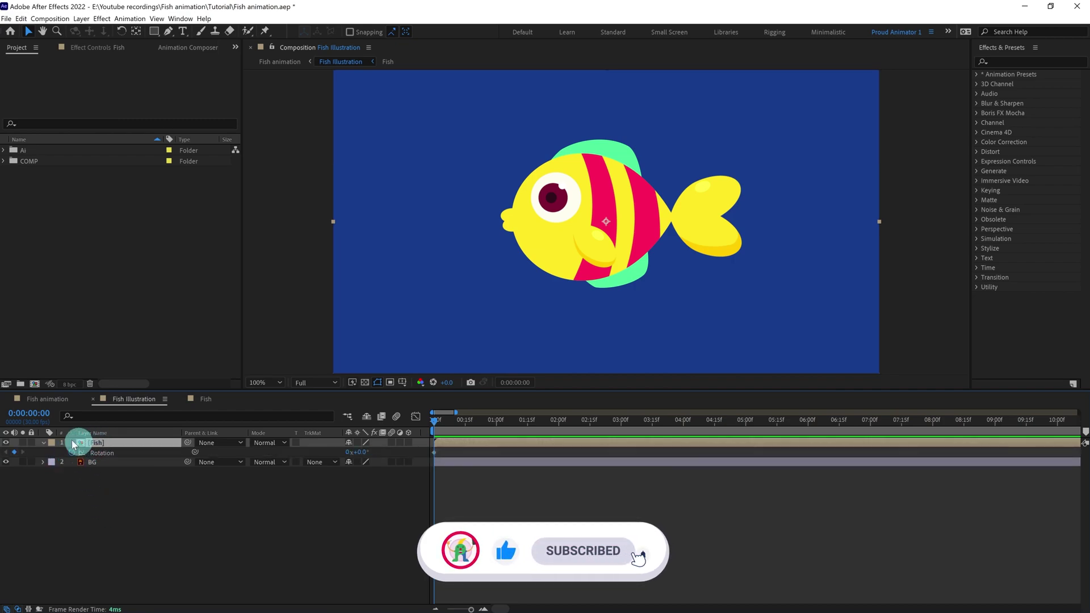
left_click(30, 414)
type("+12")
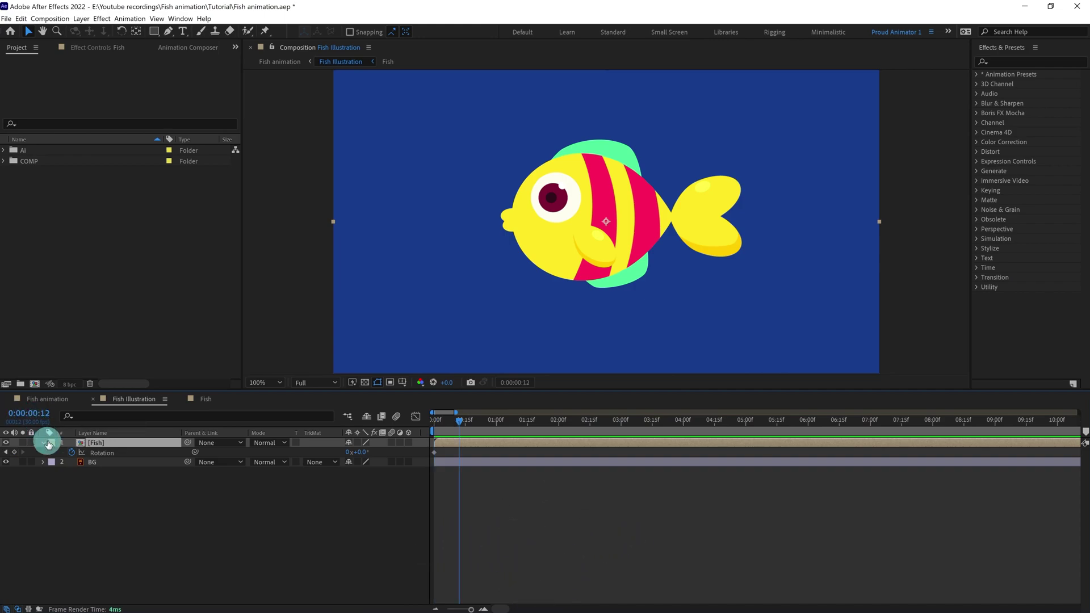
key("shift+p")
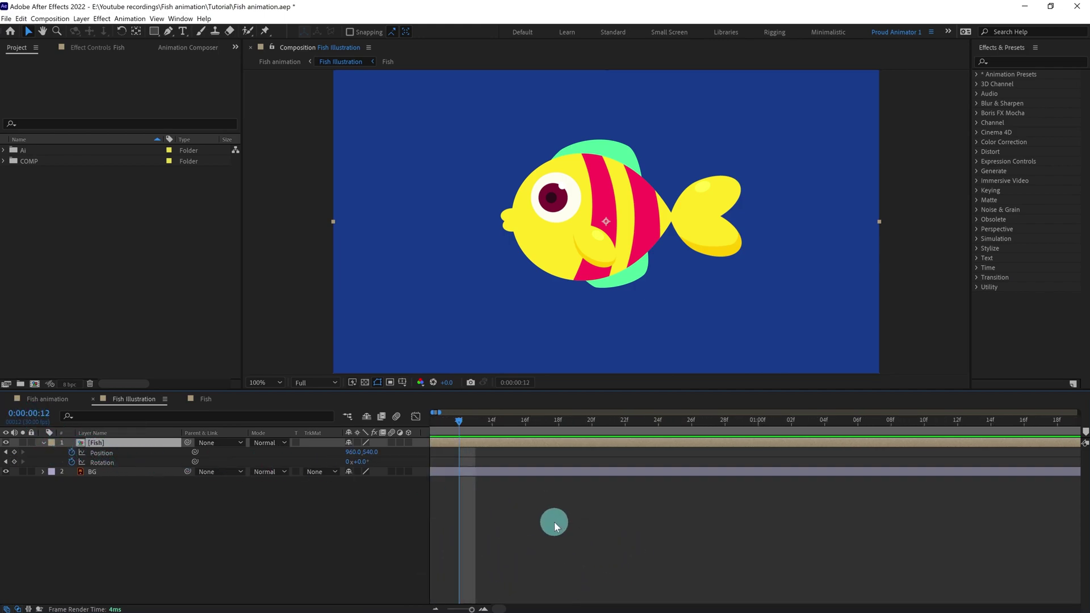
scroll(699, 544, "up", 5)
left_click(109, 462)
left_click(13, 452)
left_click(15, 462)
left_click(362, 462)
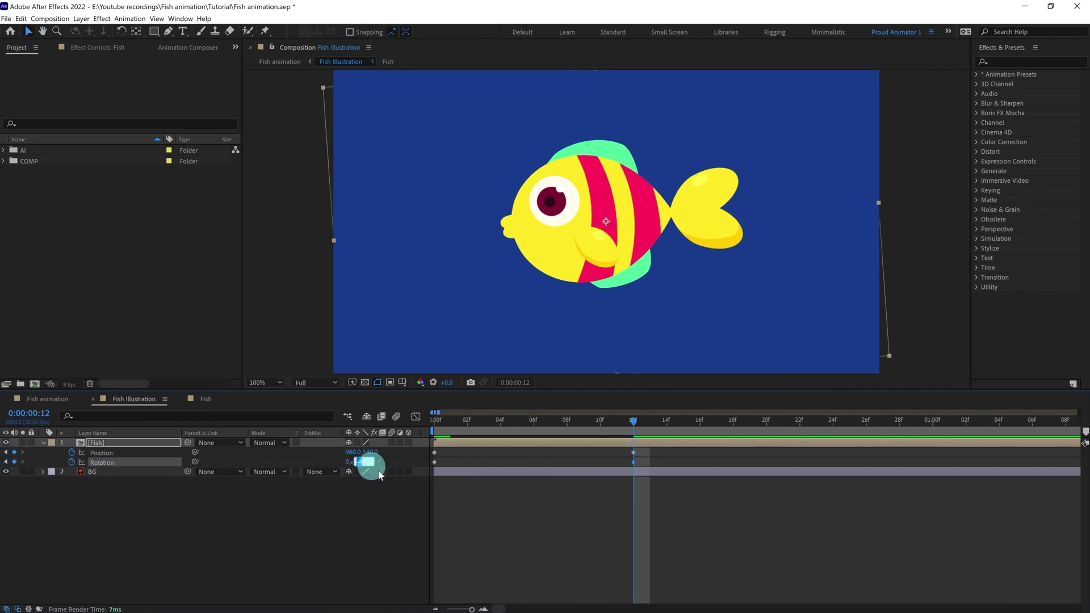
key("Home")
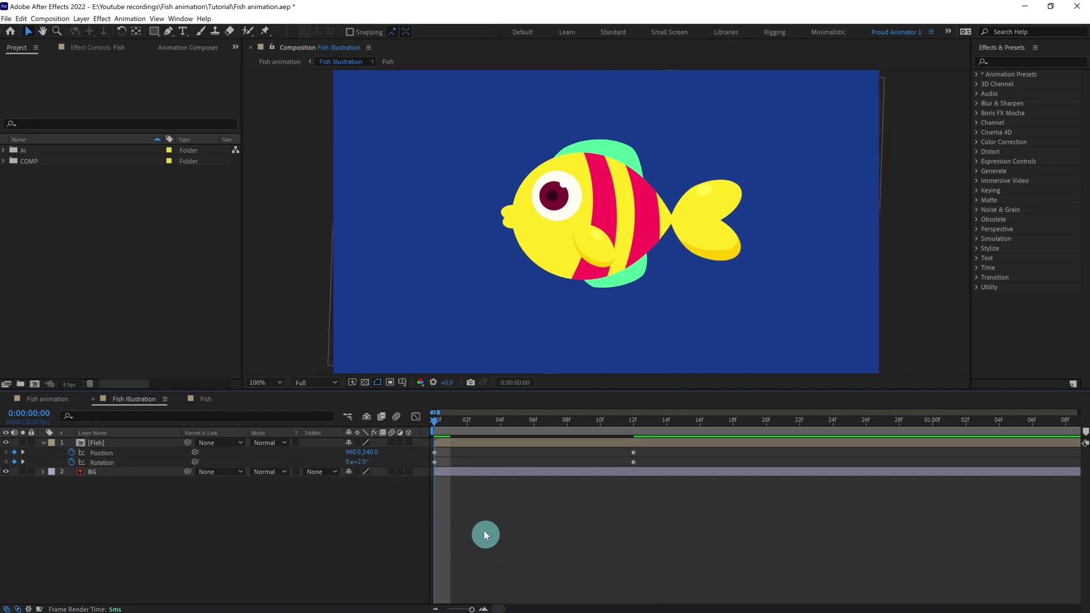
- Key a dip and tilt at frame 12, copy the frame 0 keys to frame 24, and ease them all
left_click(633, 420)
left_click(635, 444)
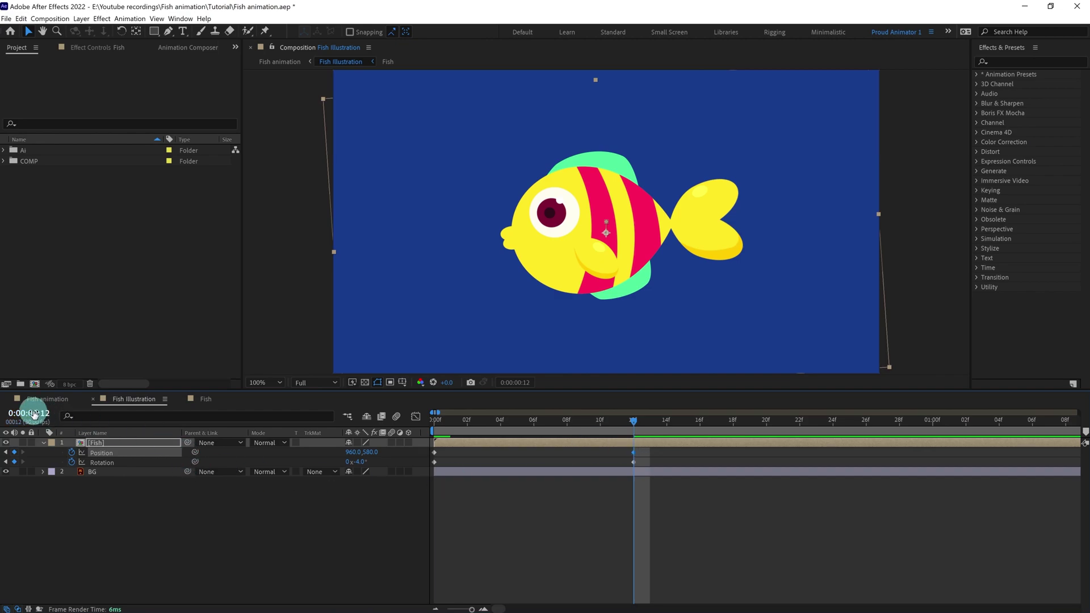
type("24")
key("Return")
left_click(455, 478)
left_click_drag(845, 451, 418, 490)
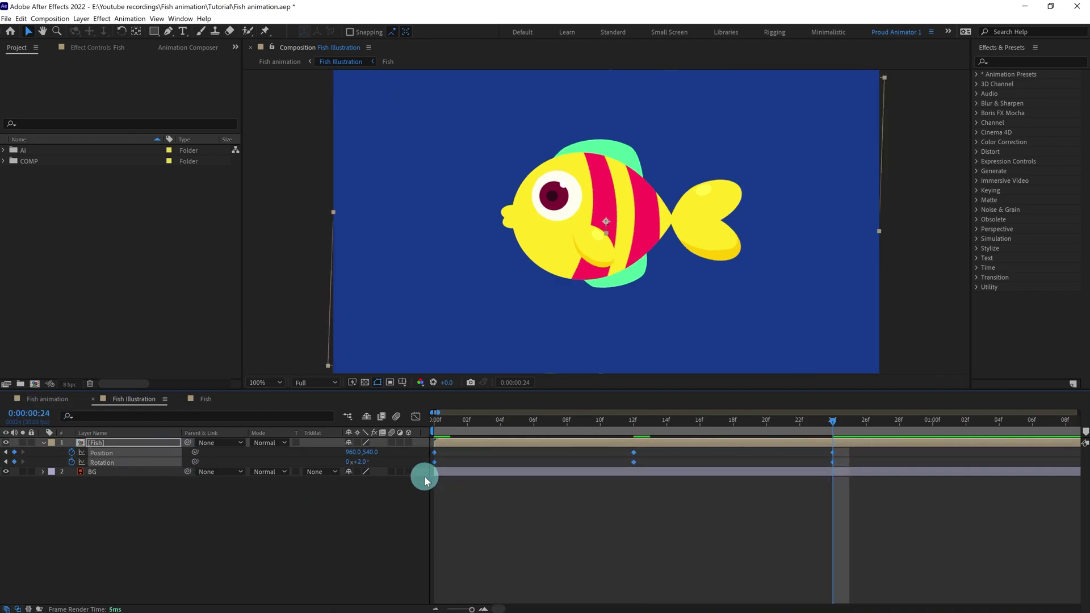
key("ctrl+v")
key("F9")
key("Home")
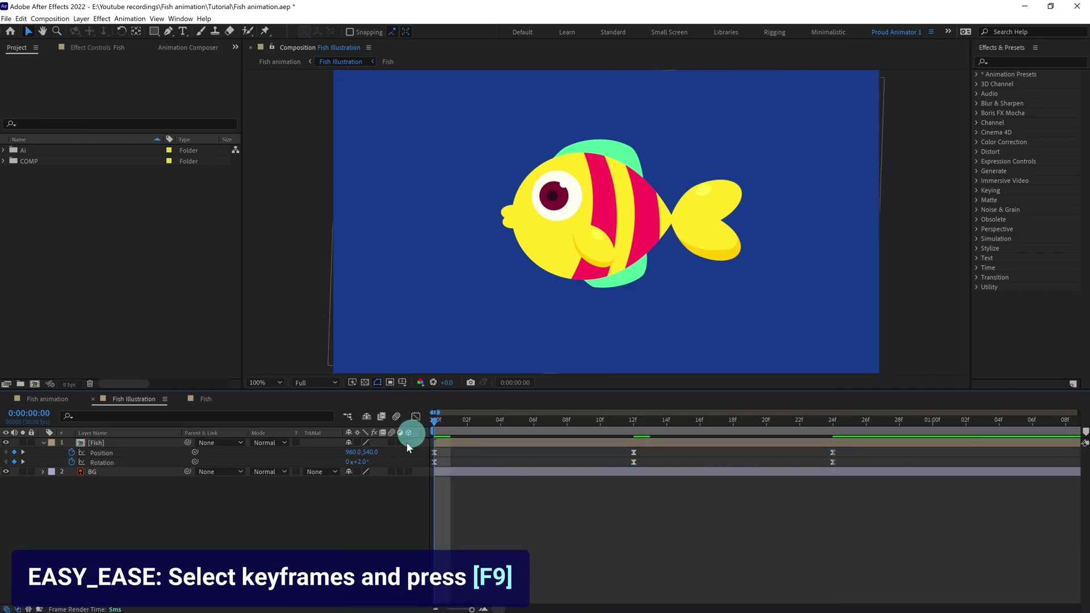
- Give Position the expression loopIn()+loopOut()-value; and paste it onto Rotation
left_click(75, 457, "alt")
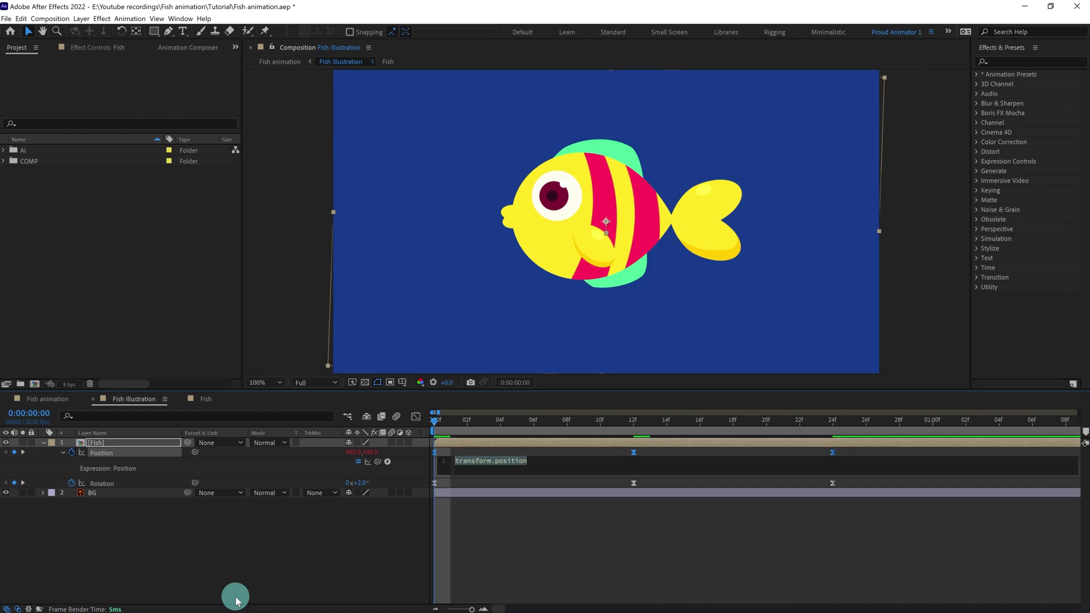
type("loop")
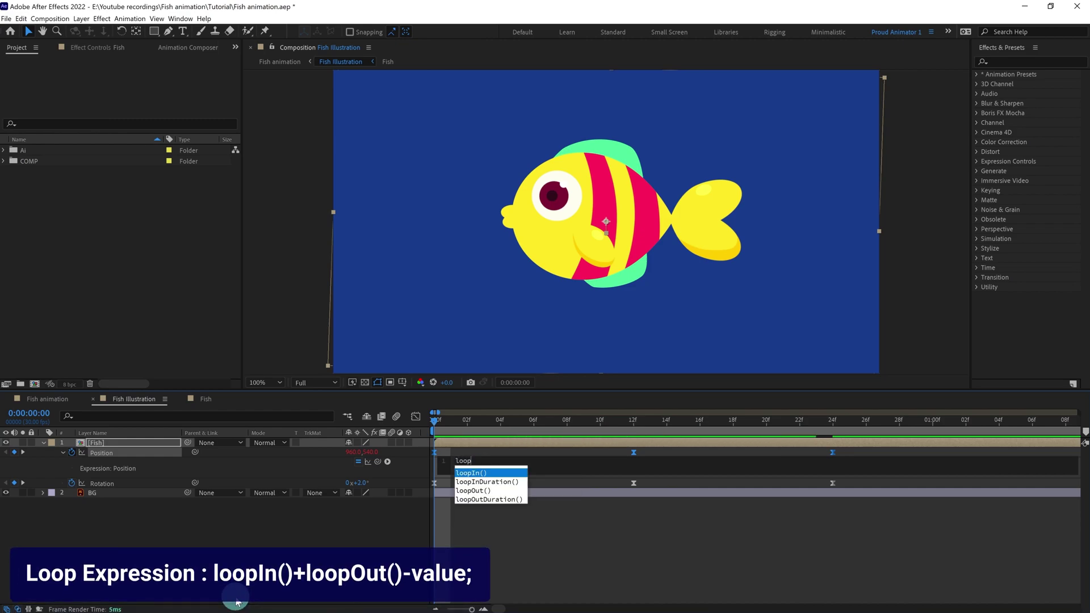
key("Return")
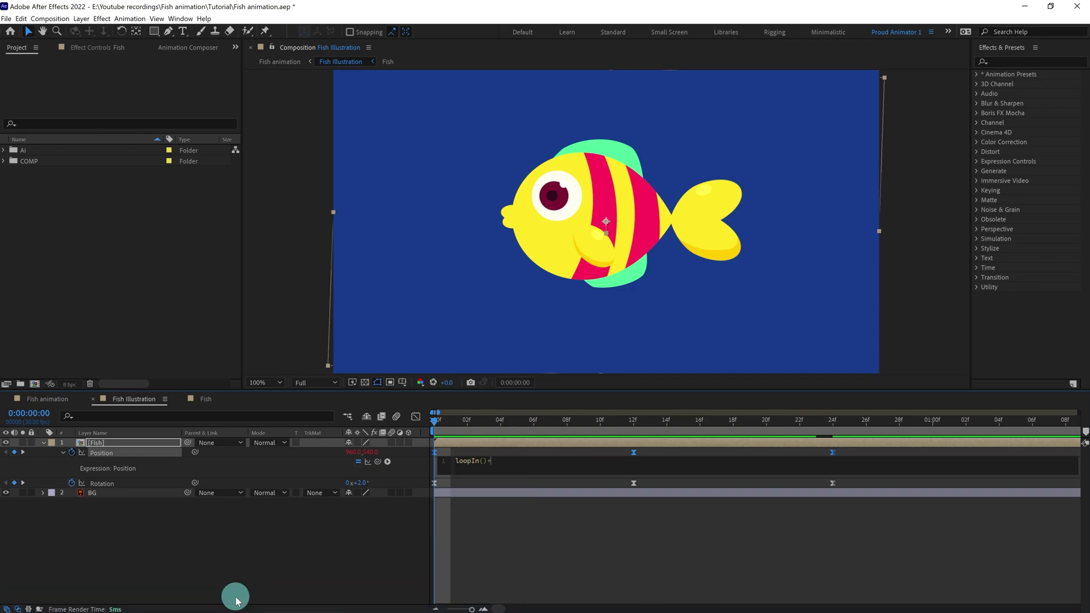
type("loopO")
key("Return")
type("-val")
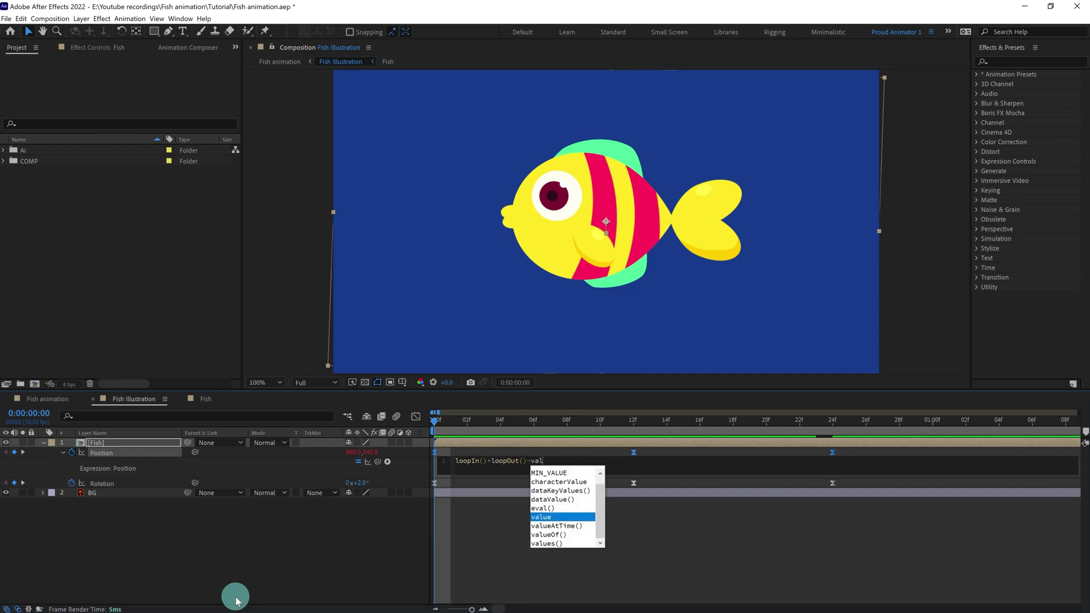
key("Return")
type(";")
key("KP_Enter")
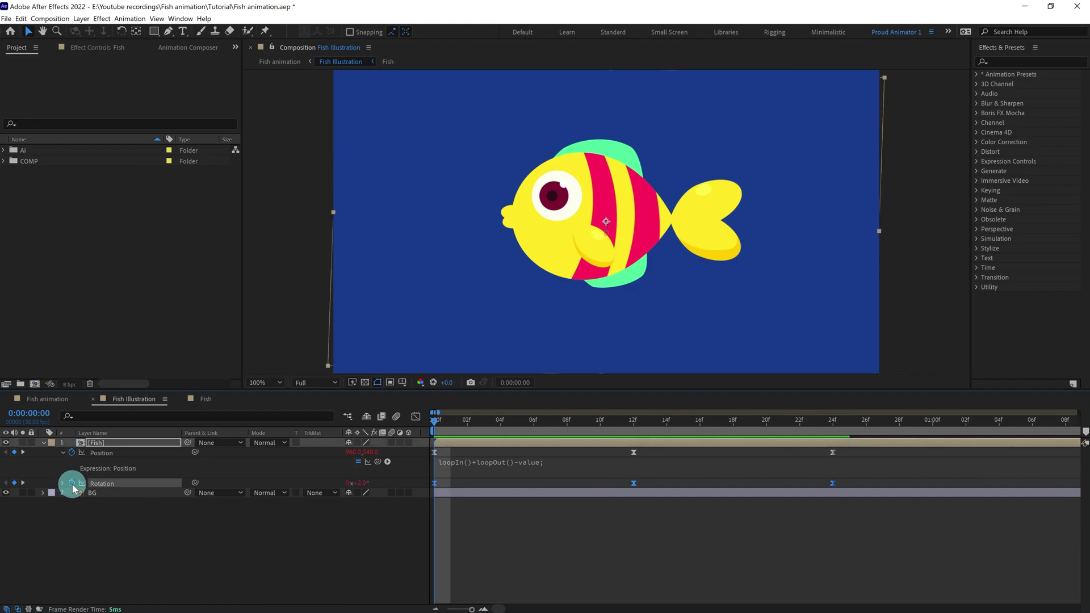
left_click(100, 483)
type("loopIn()+loopOut()-value;")
- Preview the looping swim and scrub through the first frames
mouse_move(851, 502)
left_mouse_down()
mouse_move(434, 487)
mouse_move(467, 487)
left_mouse_up()
scroll(446, 202, "down", 1)
key("space")
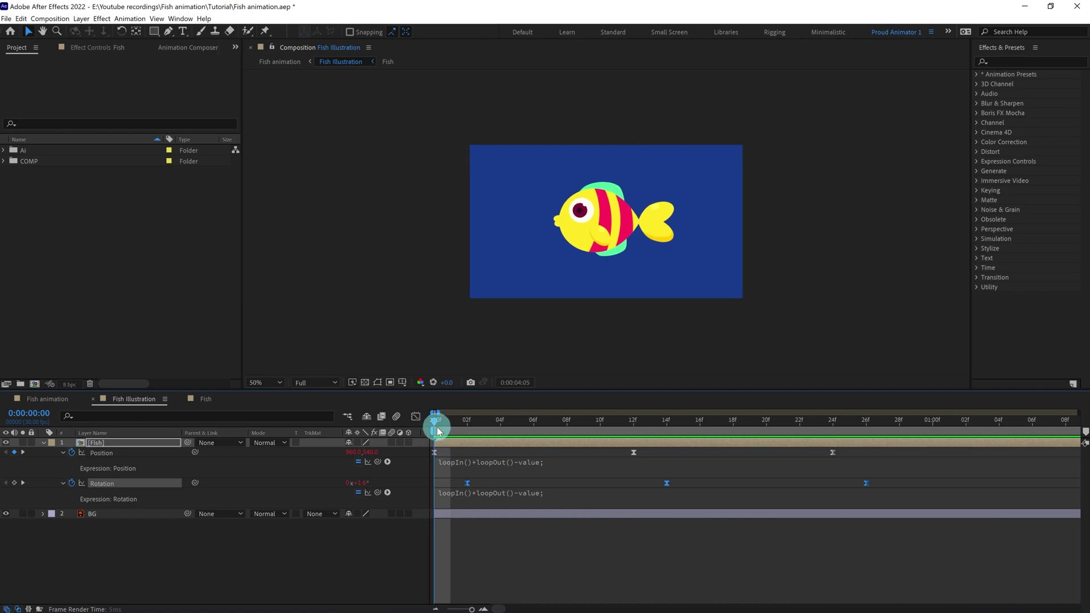
key("space")
left_click_drag(433, 421, 437, 422)
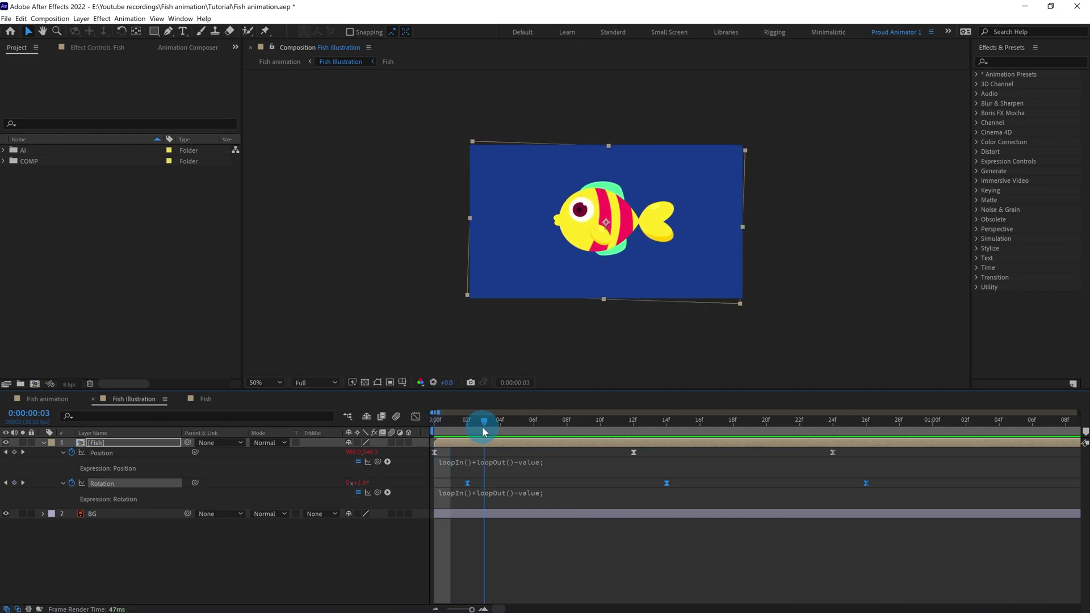
- Move the later keyframes to frames 10/20 and 12/22 for a quicker cycle
left_click(27, 413)
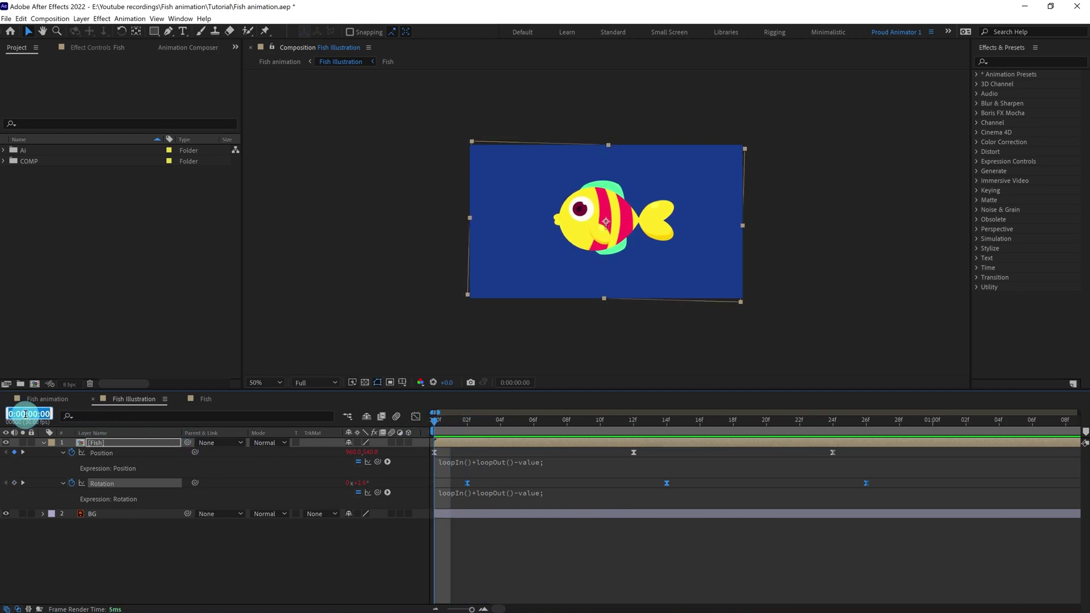
type("0")
key("Return")
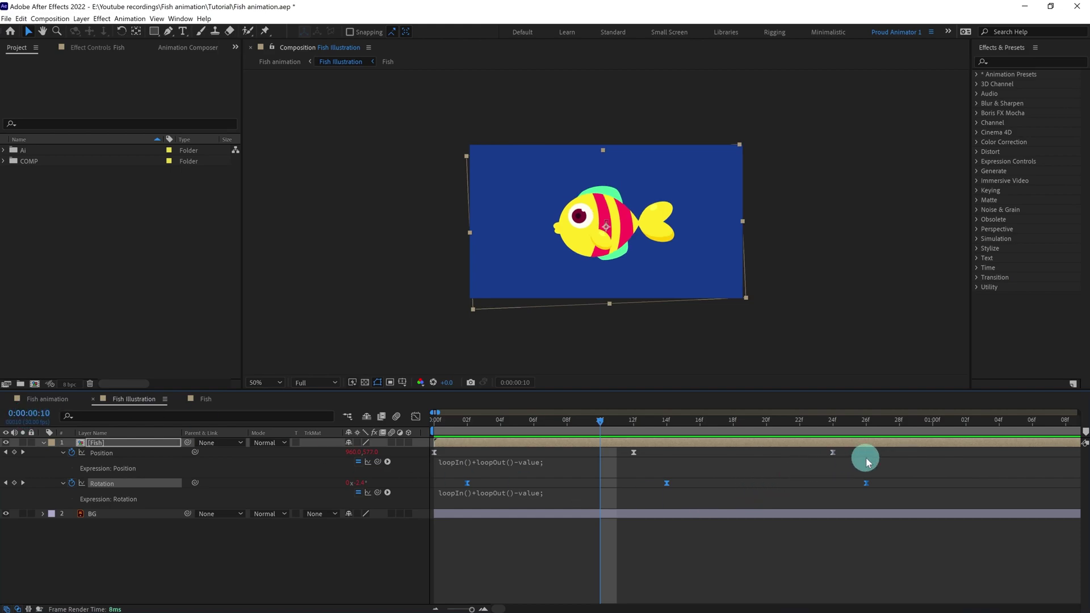
mouse_move(890, 458)
left_mouse_down()
mouse_move(868, 479)
mouse_move(606, 515)
left_mouse_up()
left_click_drag(634, 453, 600, 453)
left_click(146, 444)
left_click(25, 414)
type("20")
key("Return")
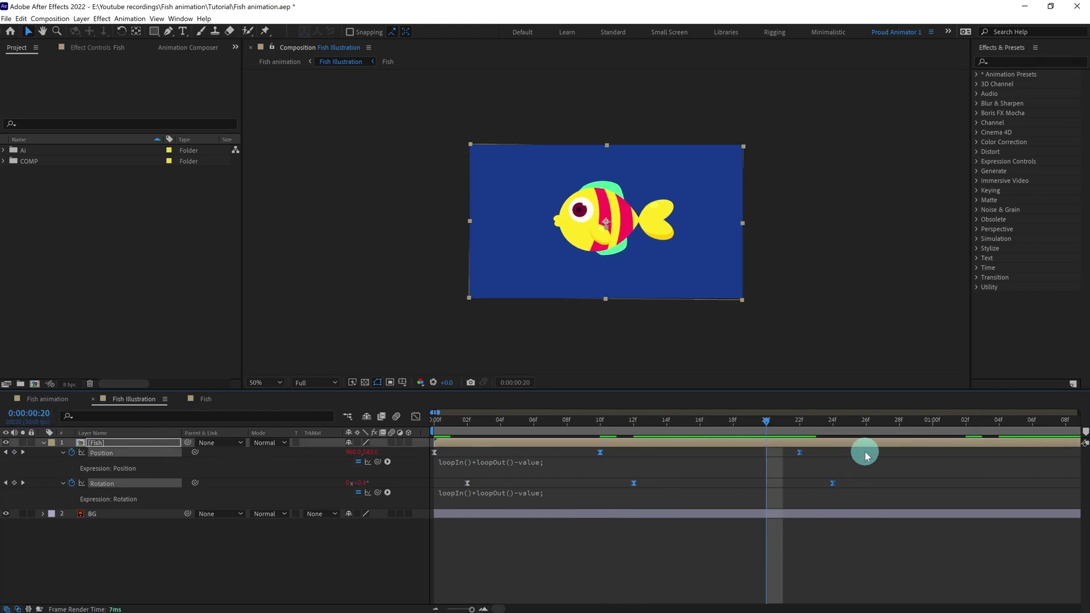
left_click_drag(798, 455, 766, 455)
key("Home")
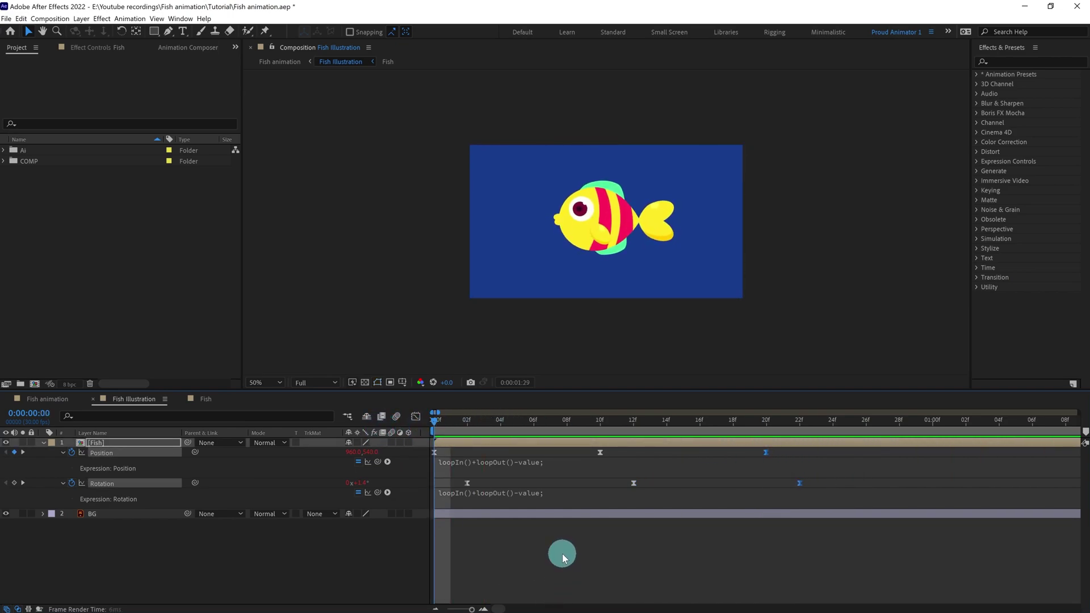
- Inside the Fish precomp, pre-compose the EYE layer into EYE Comp 1
left_click(434, 423)
left_click(111, 442)
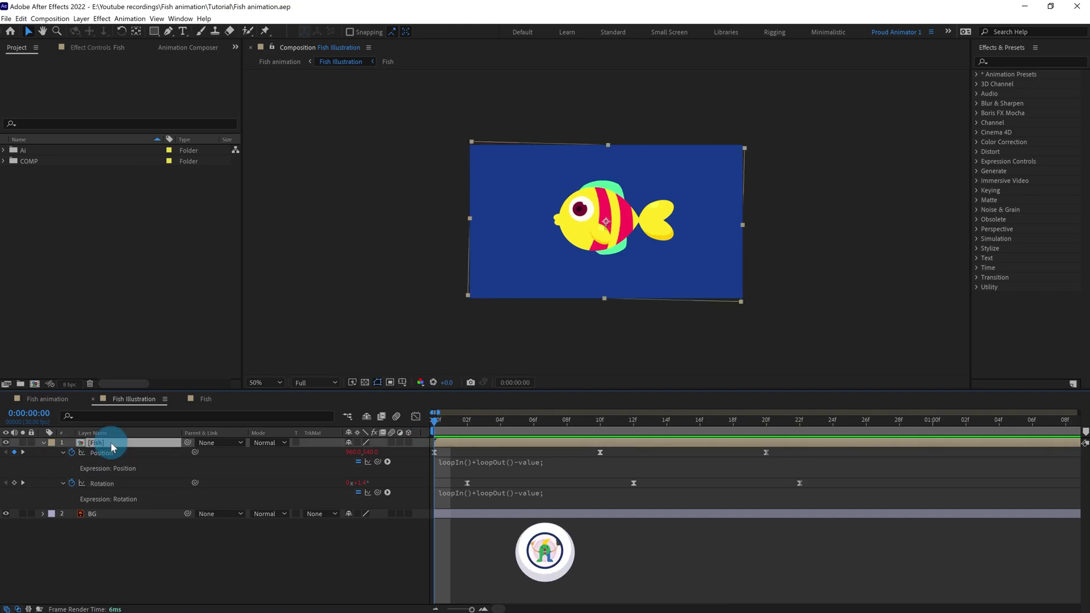
double_click(111, 442)
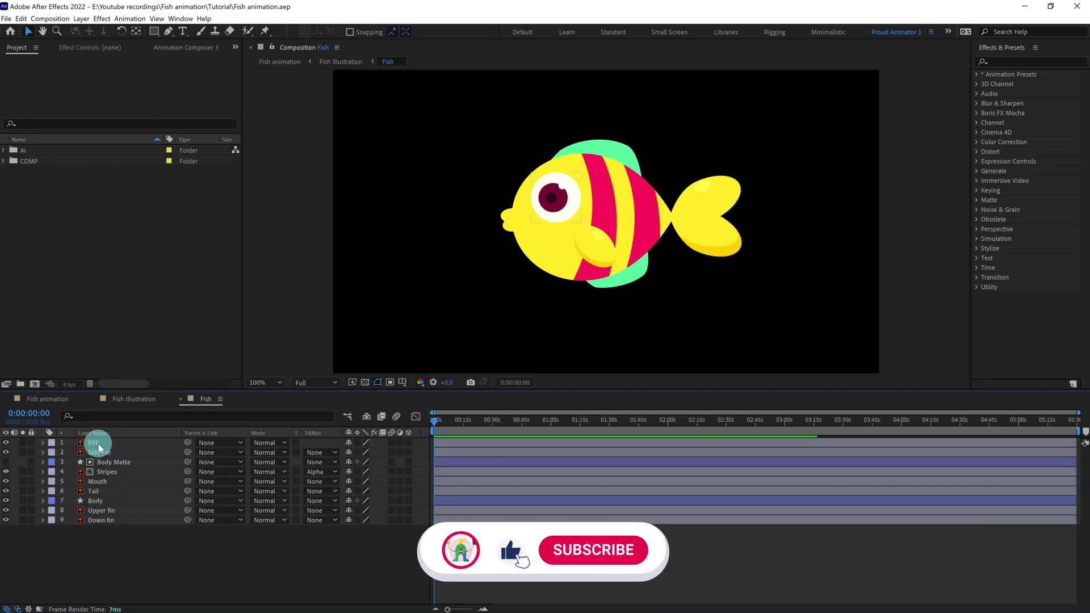
left_click(98, 444)
right_click(98, 444)
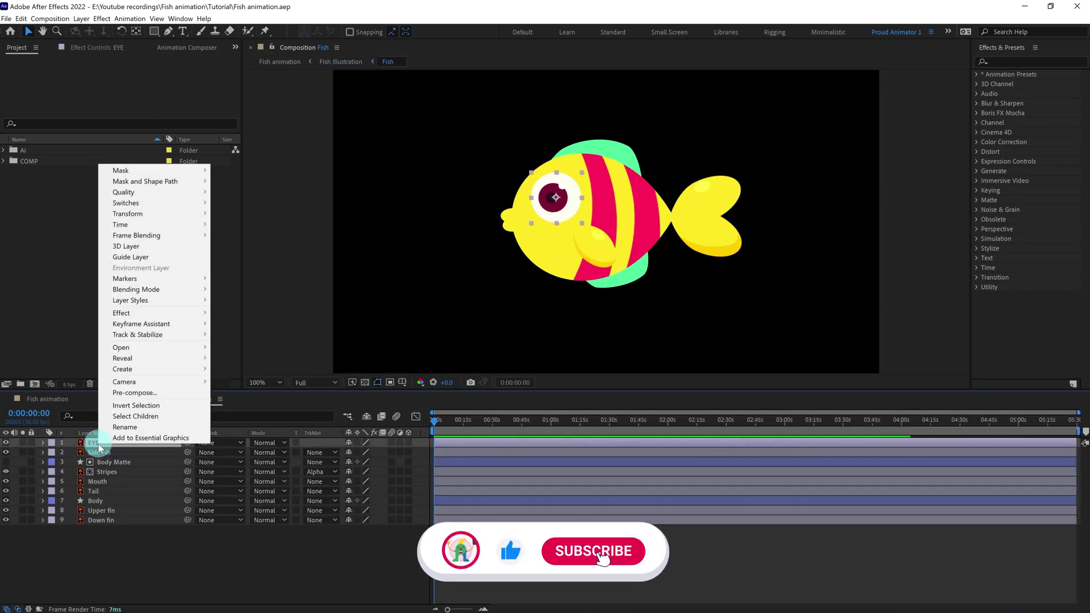
left_click(142, 393)
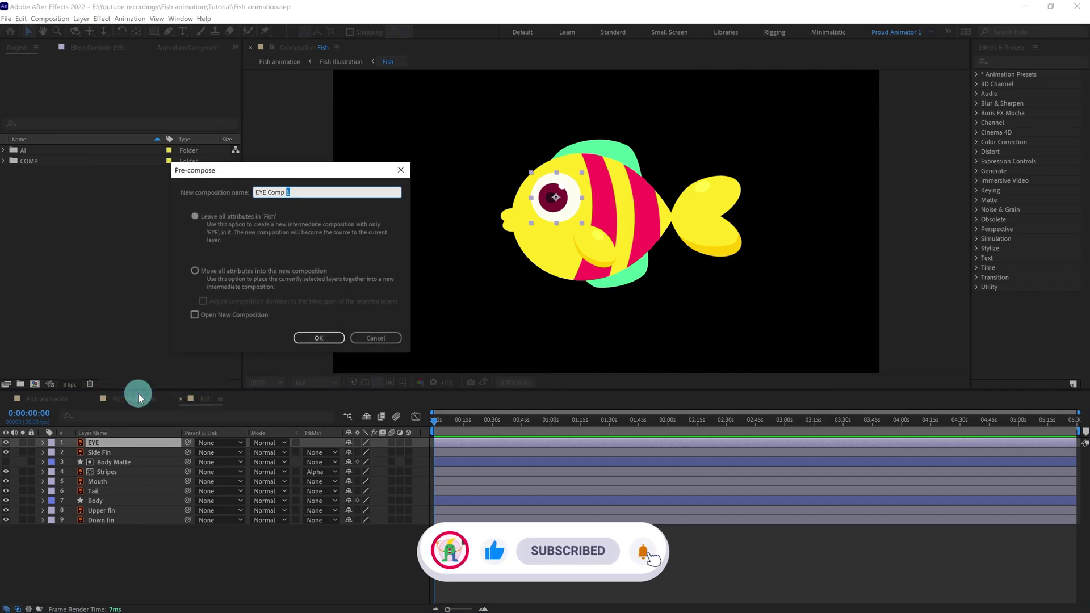
key("Return")
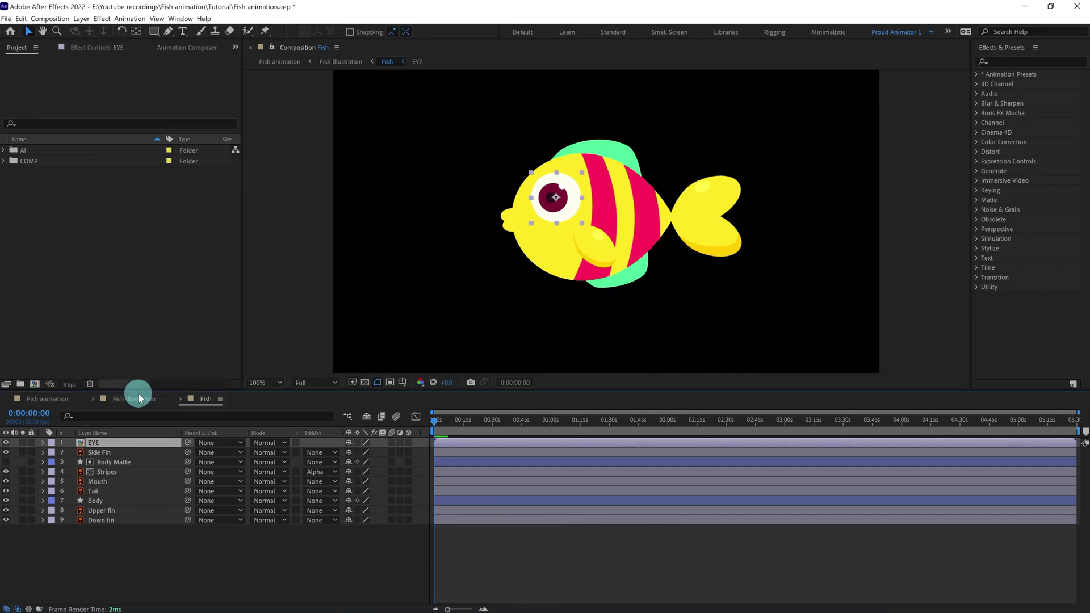
- Pre-compose Tail into Tail Comp 1 and move its anchor to the body joint
left_click(709, 231)
right_click(92, 491)
left_click(137, 444)
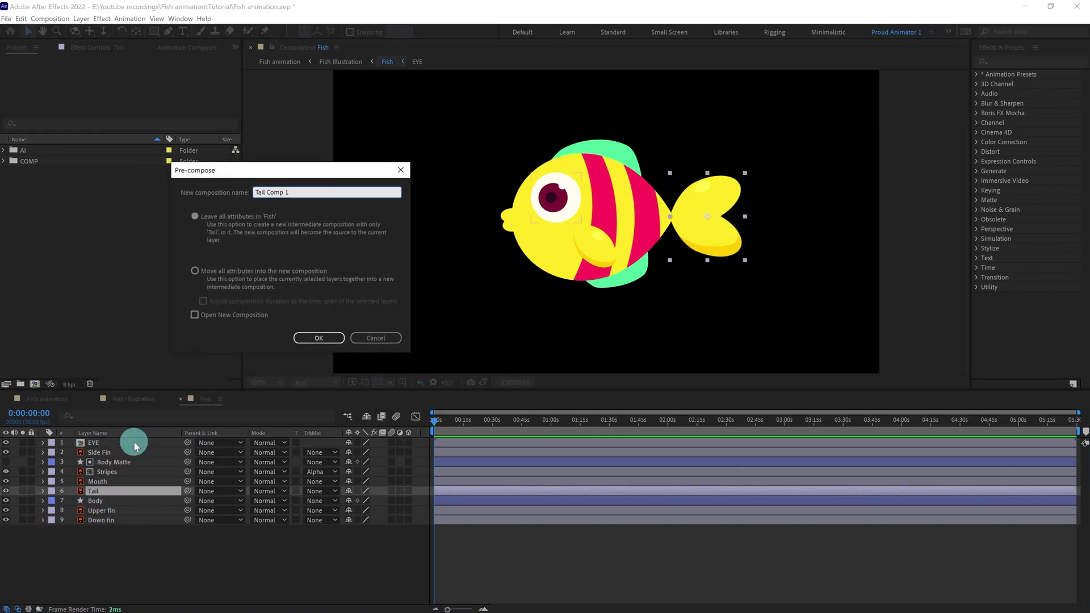
type("Tail")
key("Return")
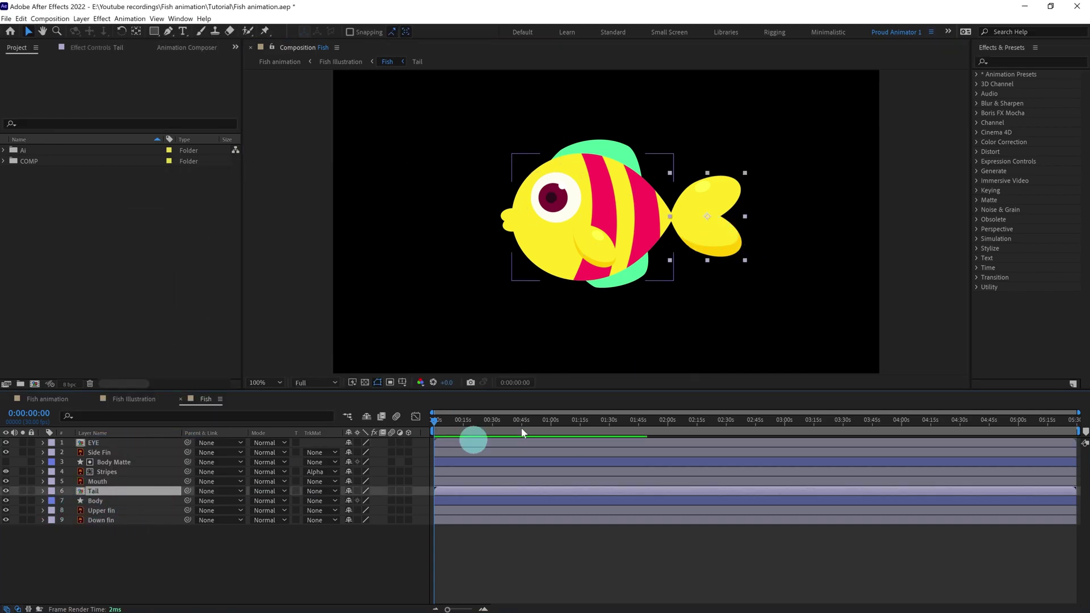
scroll(717, 238, "up", 1)
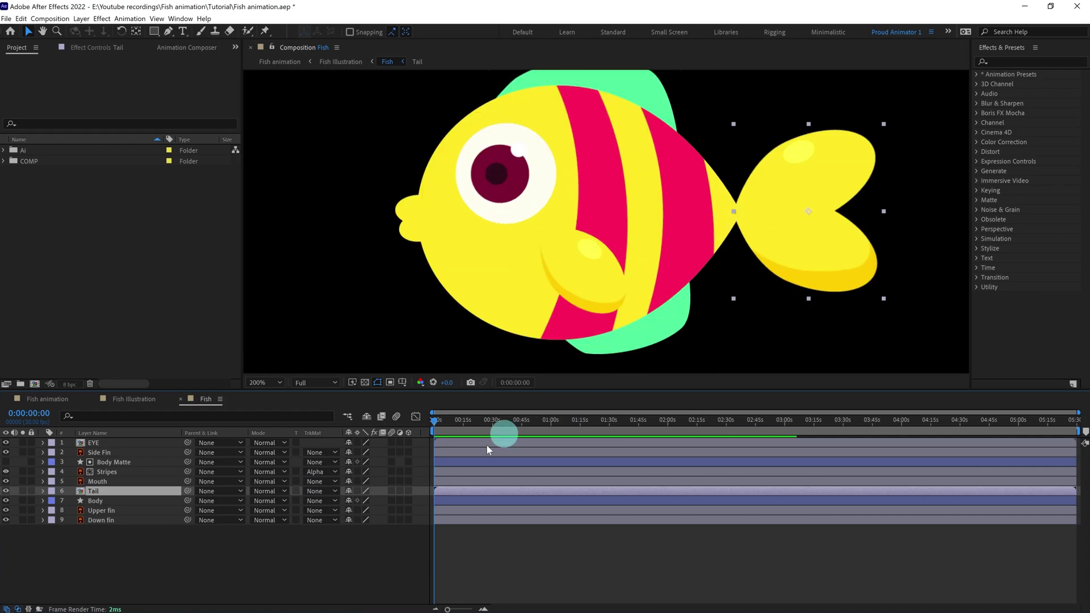
key("y")
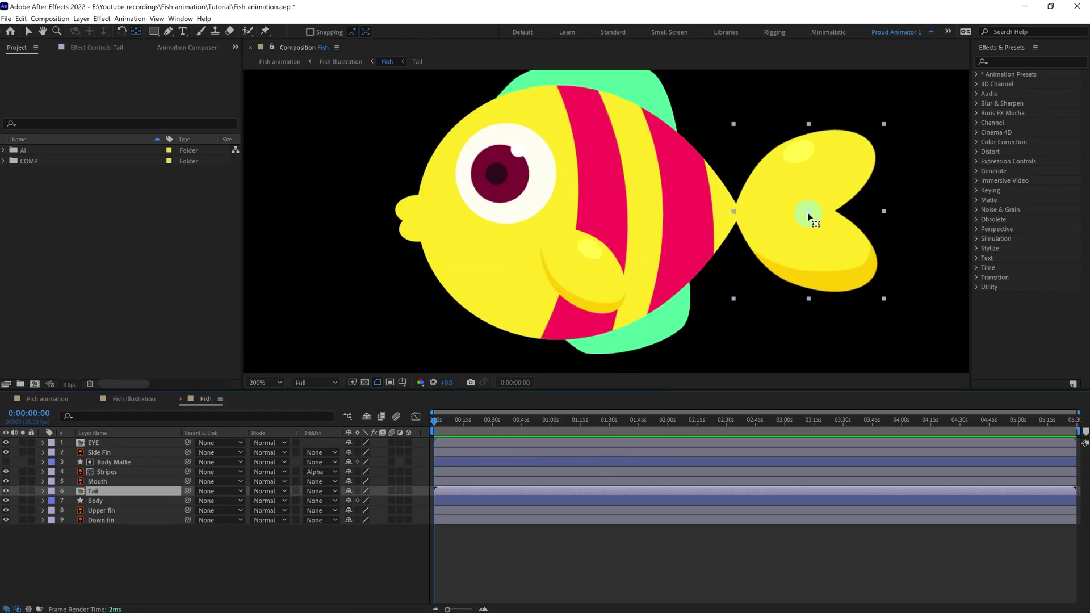
left_click_drag(809, 215, 736, 220)
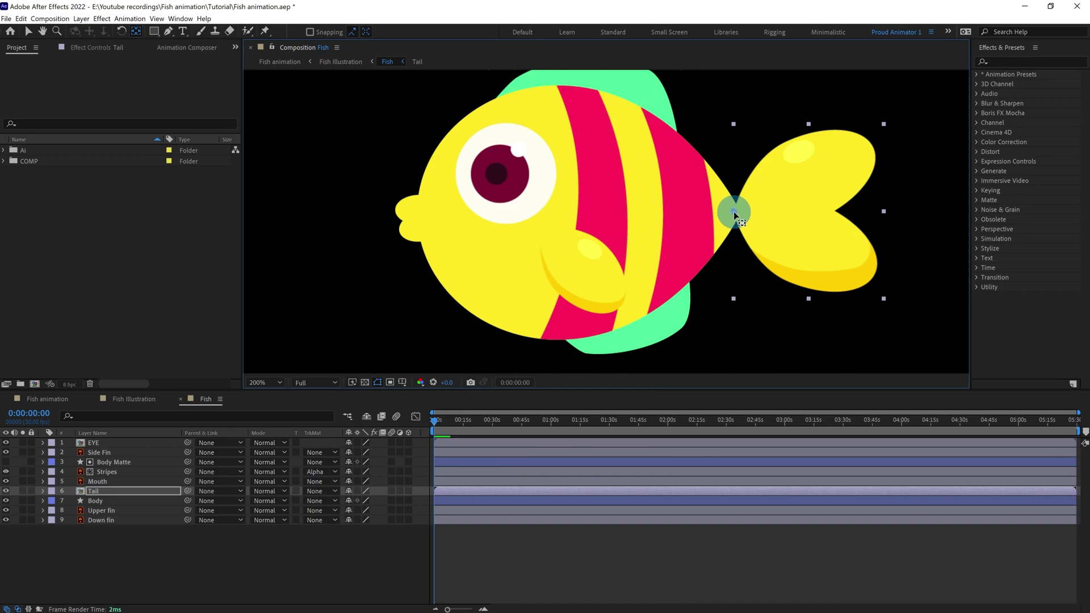
scroll(733, 211, "down", 1)
left_click(555, 187)
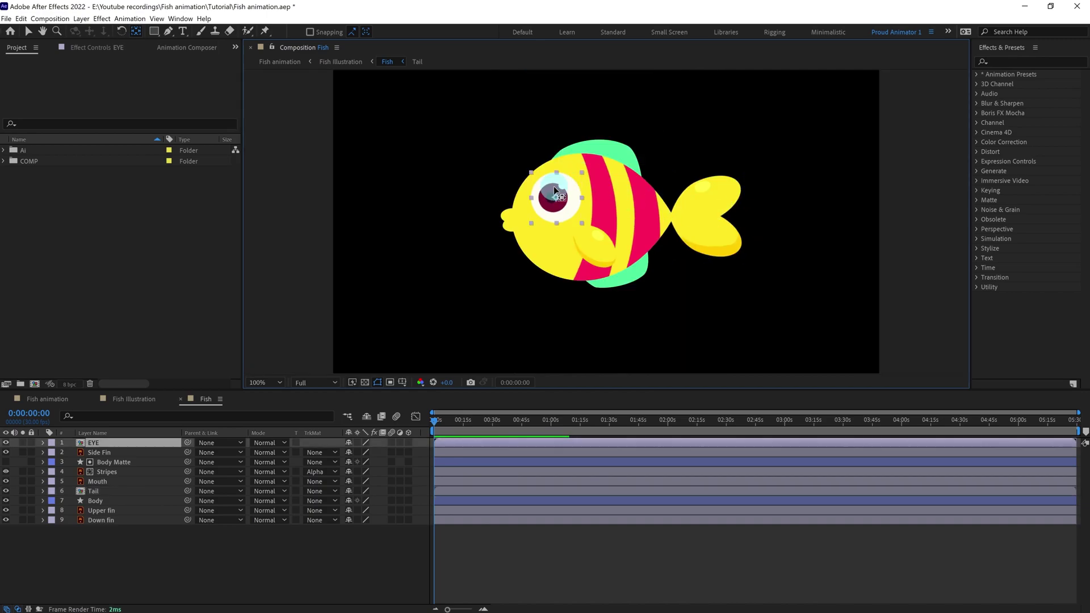
- Reveal the Side Fin layer's Rotation keyframes with U and zoom the timeline to frame level
left_click(180, 557)
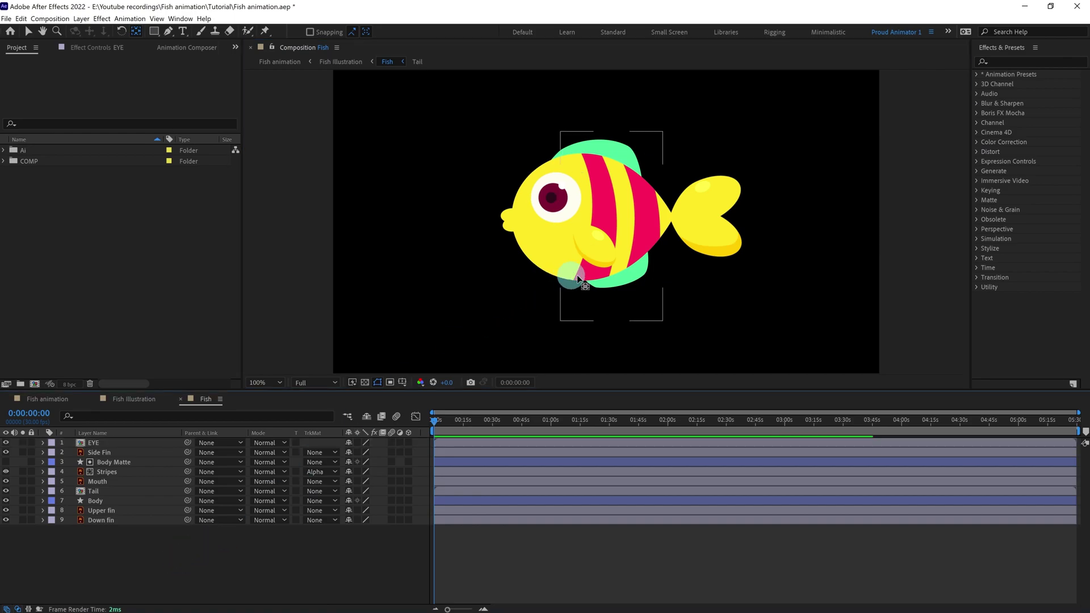
left_click(602, 255)
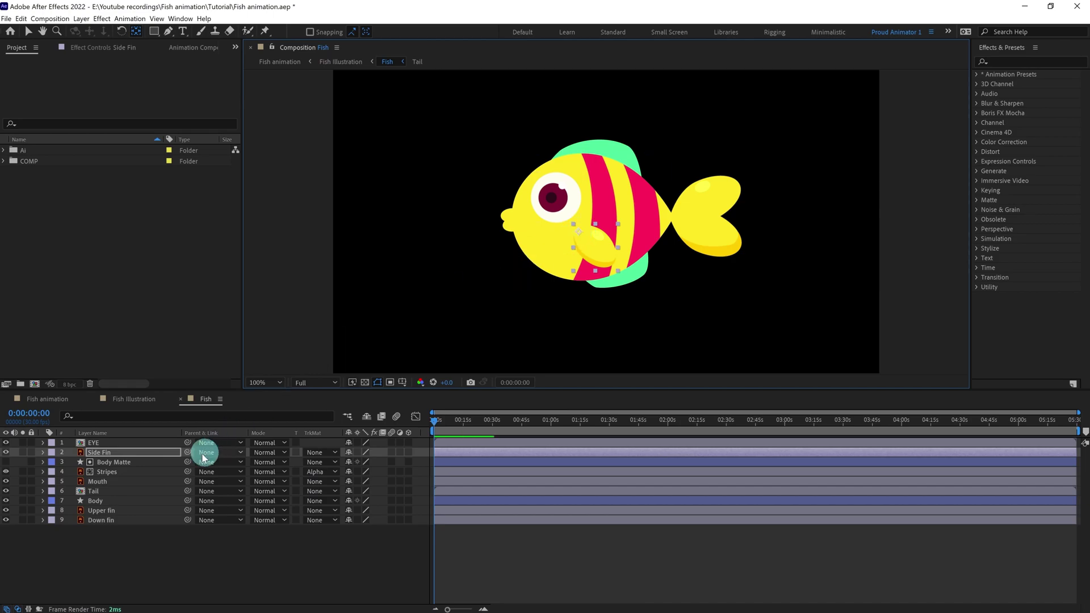
left_click(134, 399)
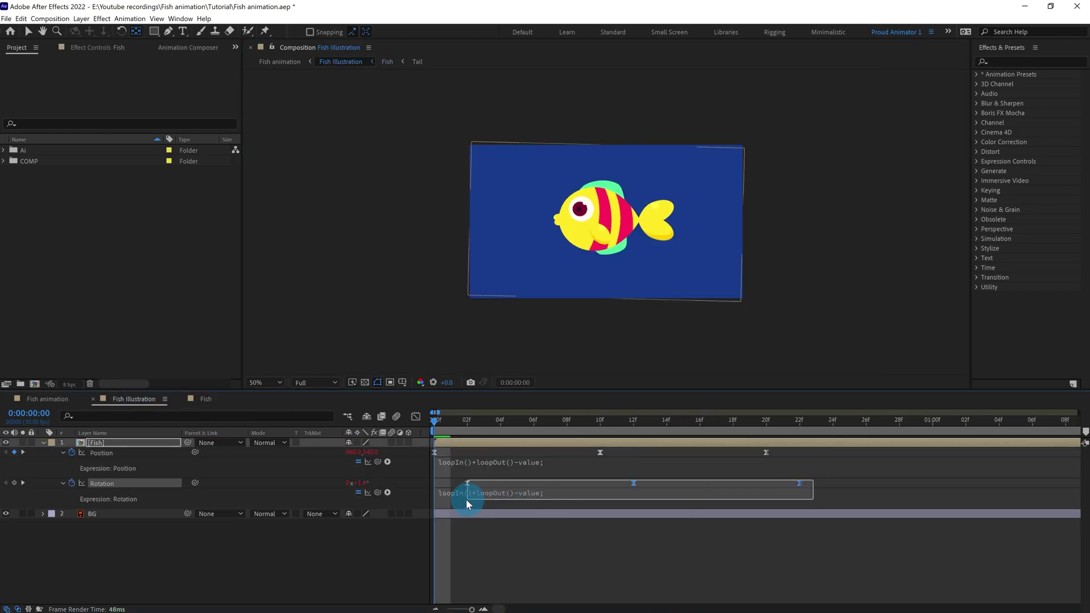
left_click(205, 398)
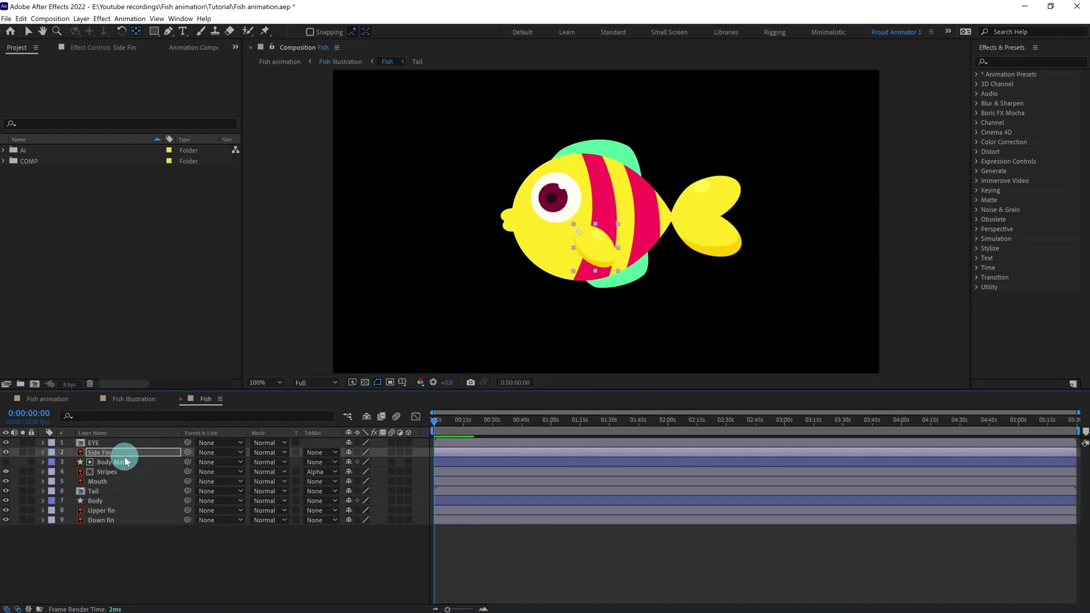
key("r")
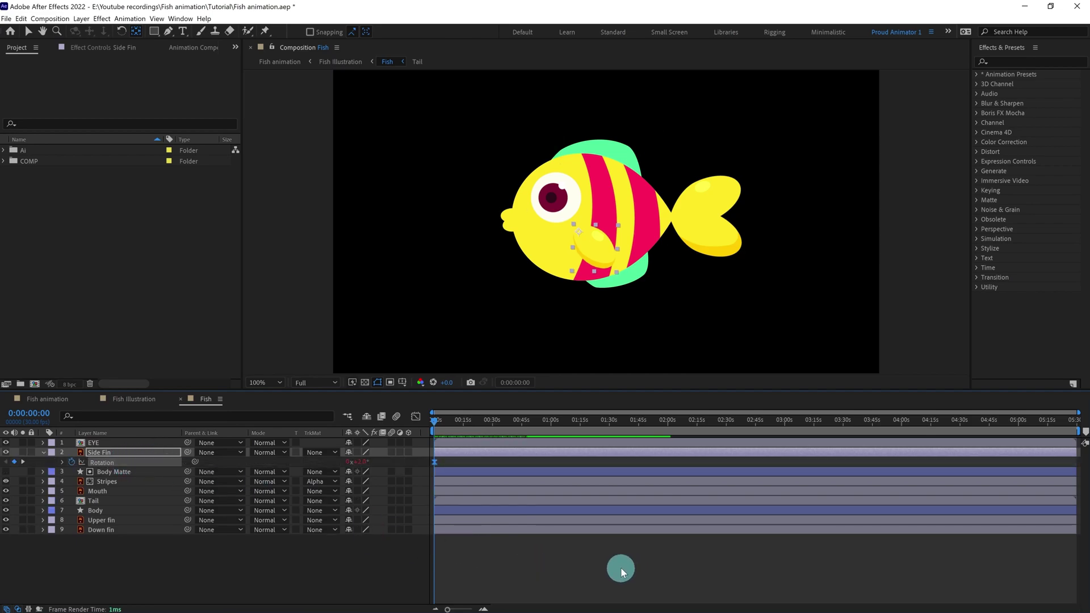
key("r")
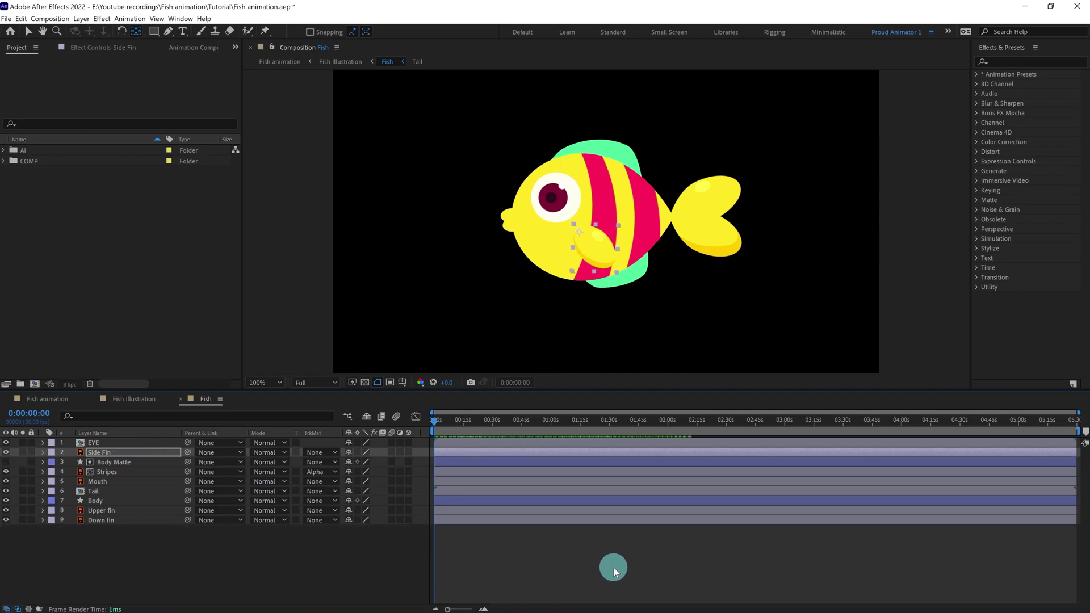
key("u")
key("equal")
key("equal")
key("equal")
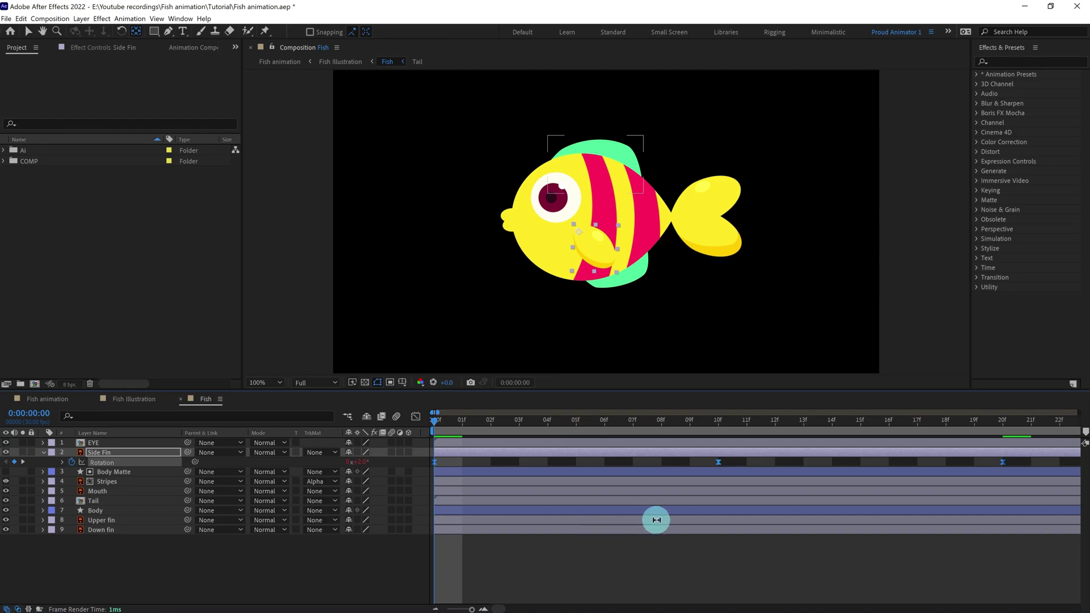
scroll(657, 519, "down", 2)
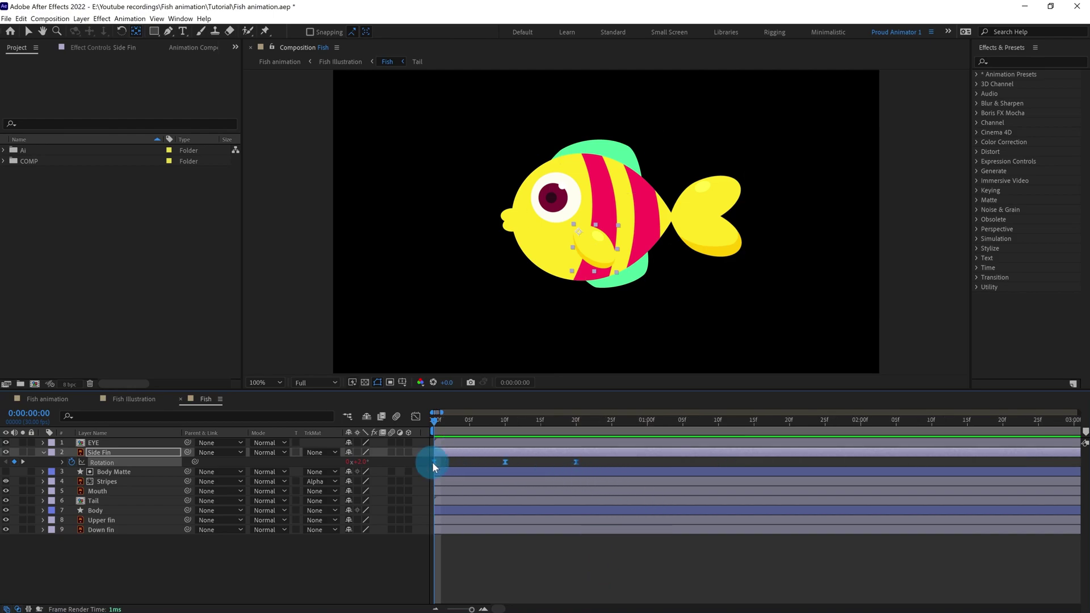
- Shift the Side Fin rotation keyframes later and preview the swim
left_click_drag(435, 462, 462, 466)
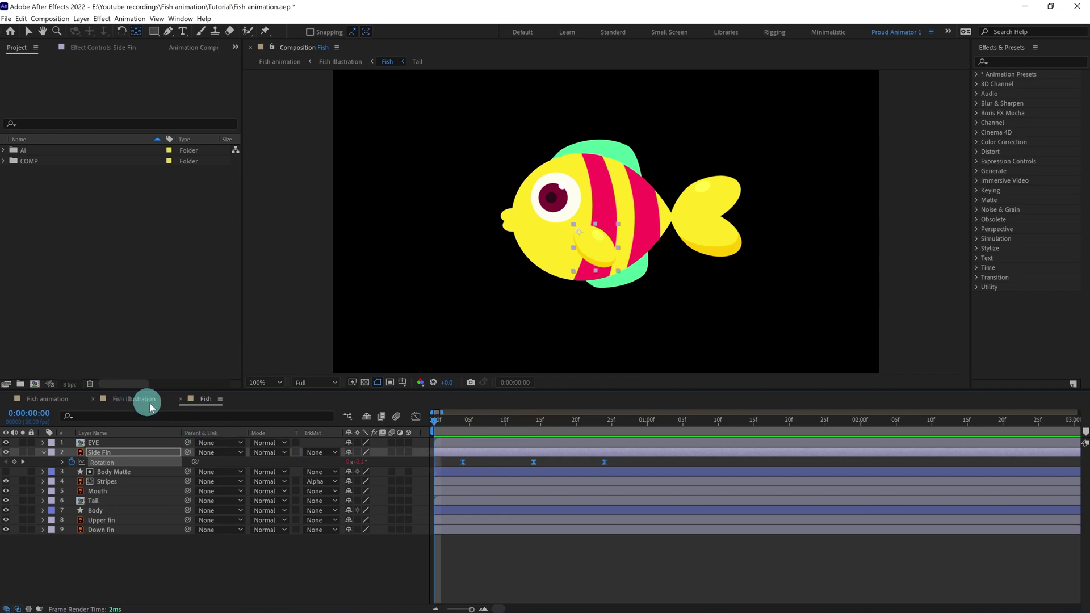
left_click(520, 573)
left_click(136, 398)
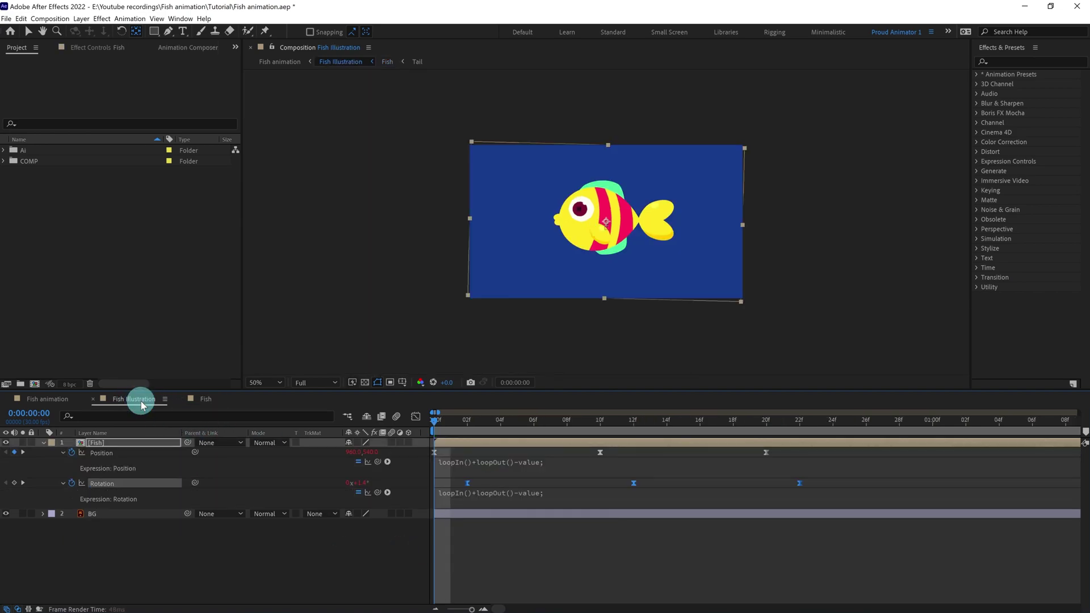
key("space")
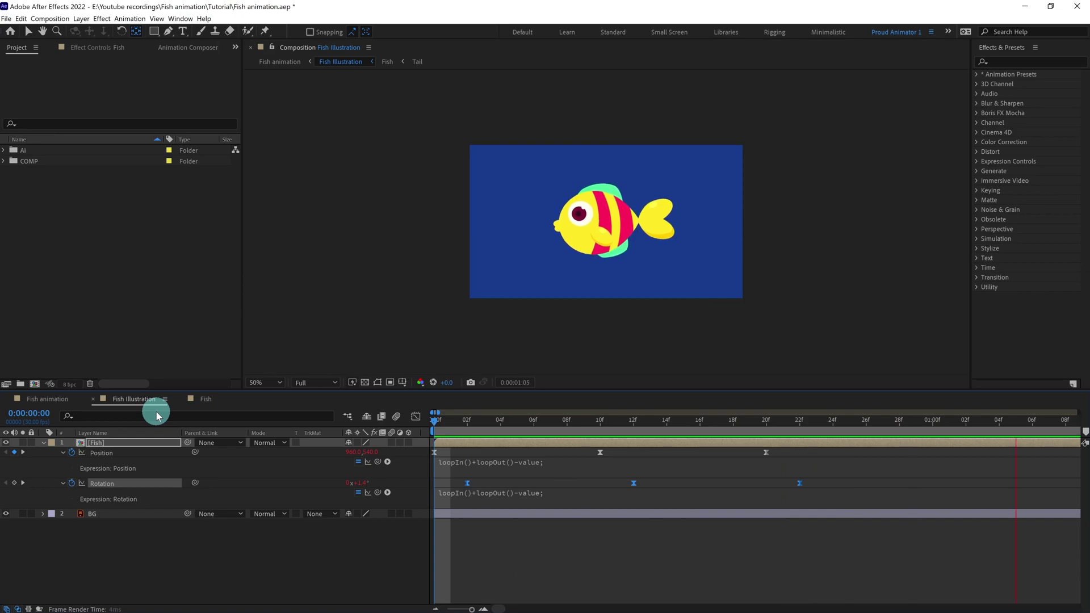
key("space")
left_click(205, 398)
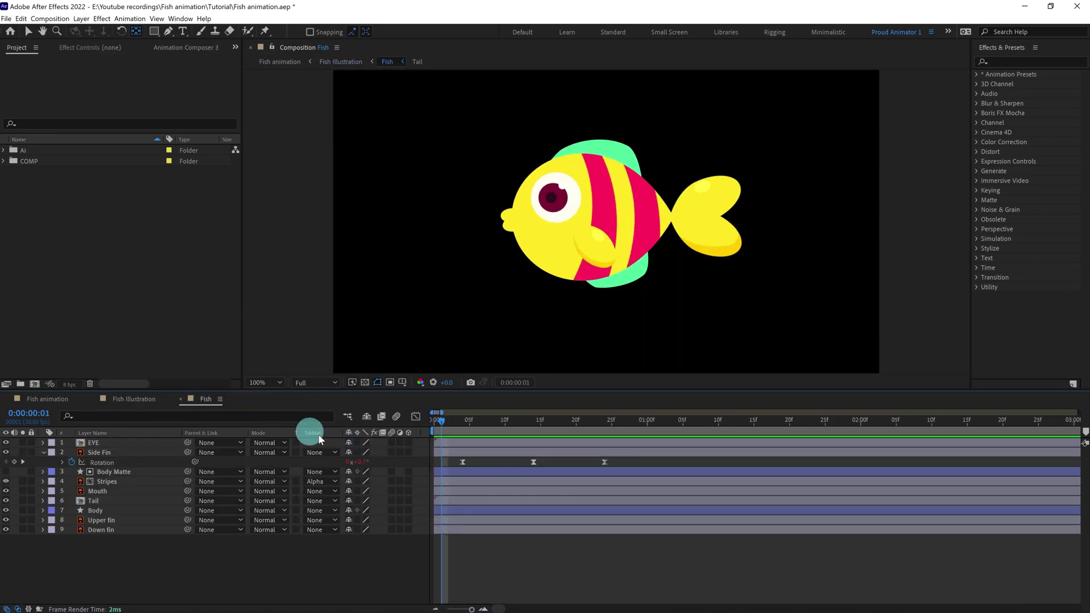
- Set the Side Fin rotation to -4 at frame 4 and adjust the frame 14 value
left_click(463, 419)
left_click(120, 452)
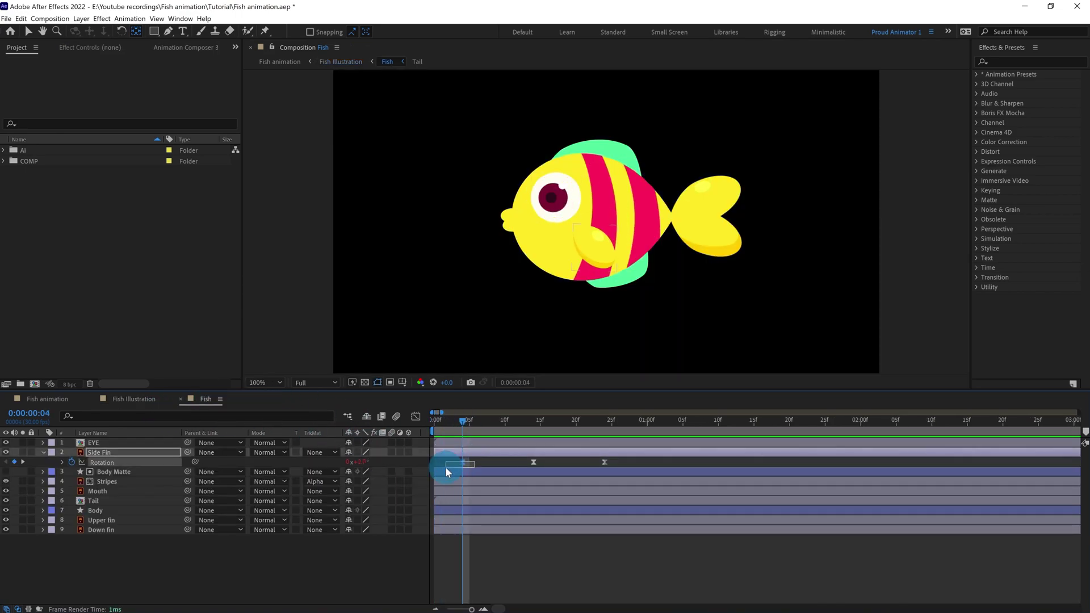
left_click_drag(594, 472, 604, 466)
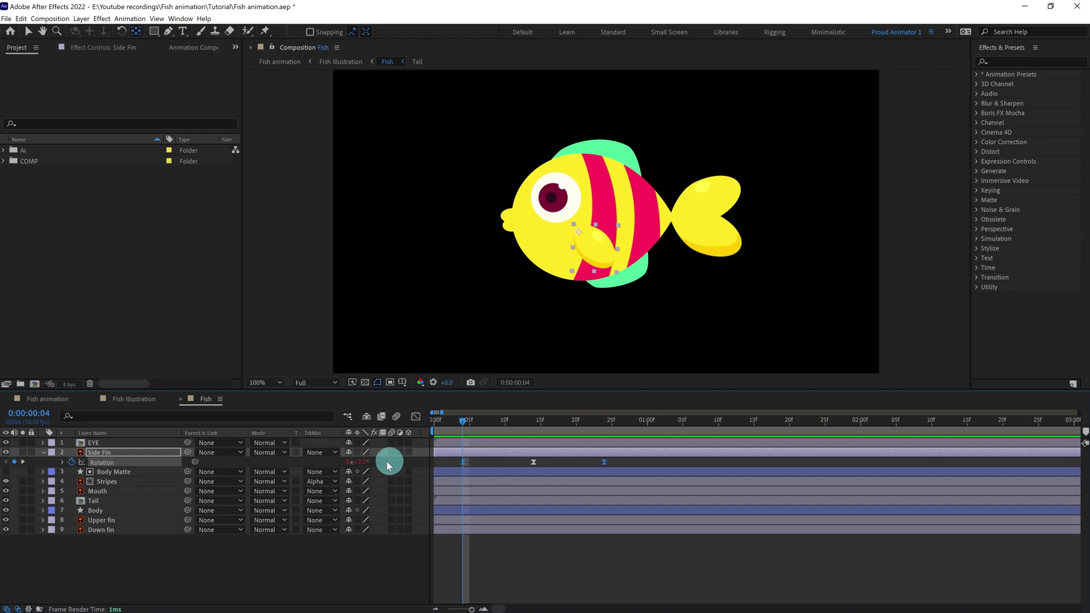
left_click(355, 464)
type("-4")
key("Return")
key("shift+Page_Down")
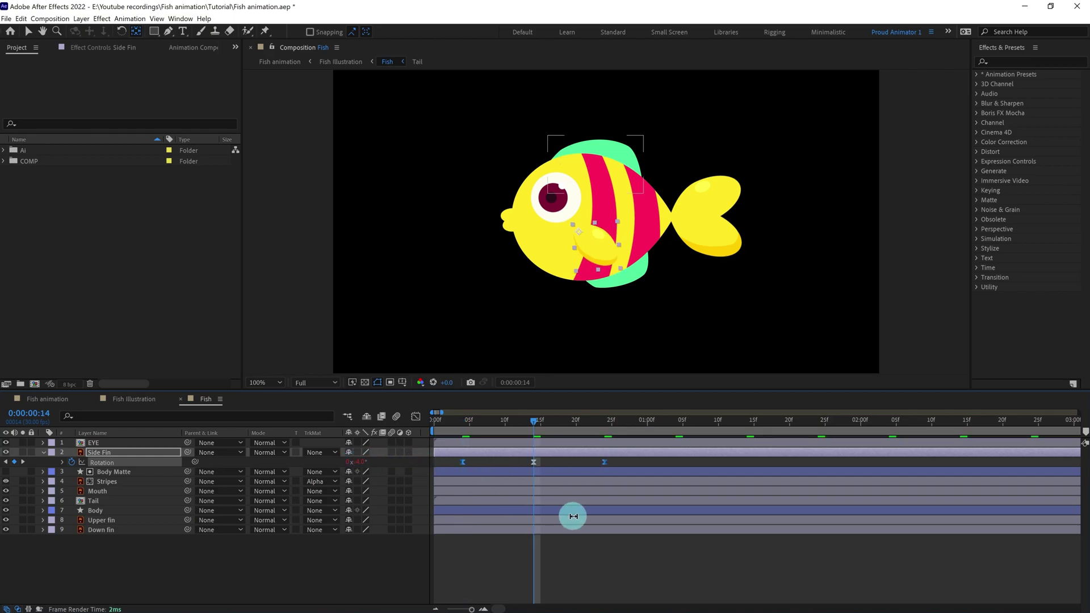
left_click(363, 464)
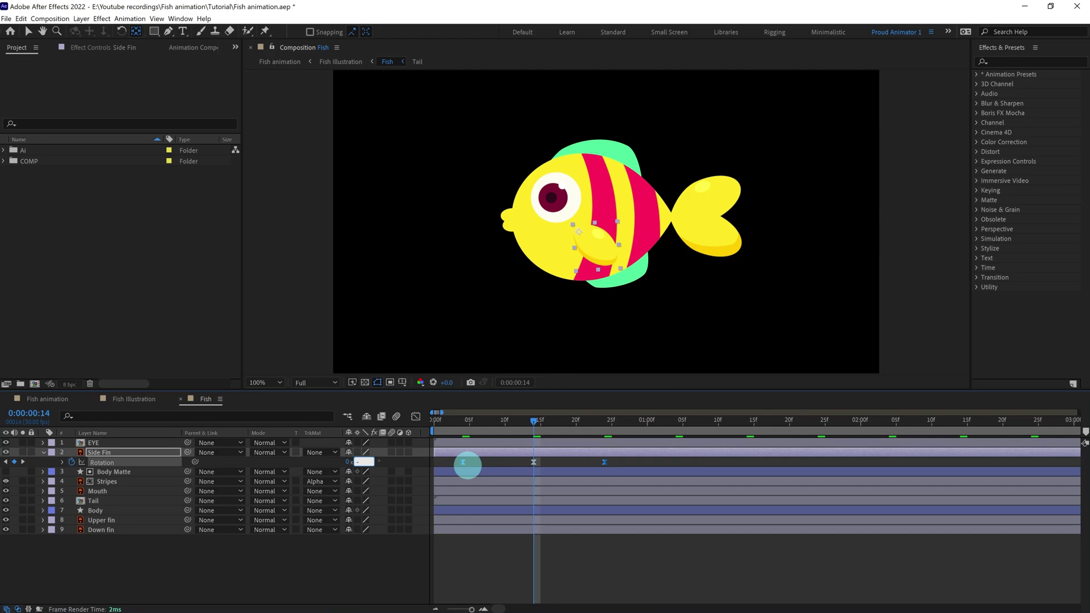
- Play the animation again in Fish Illustration and check frame 4
left_click(133, 398)
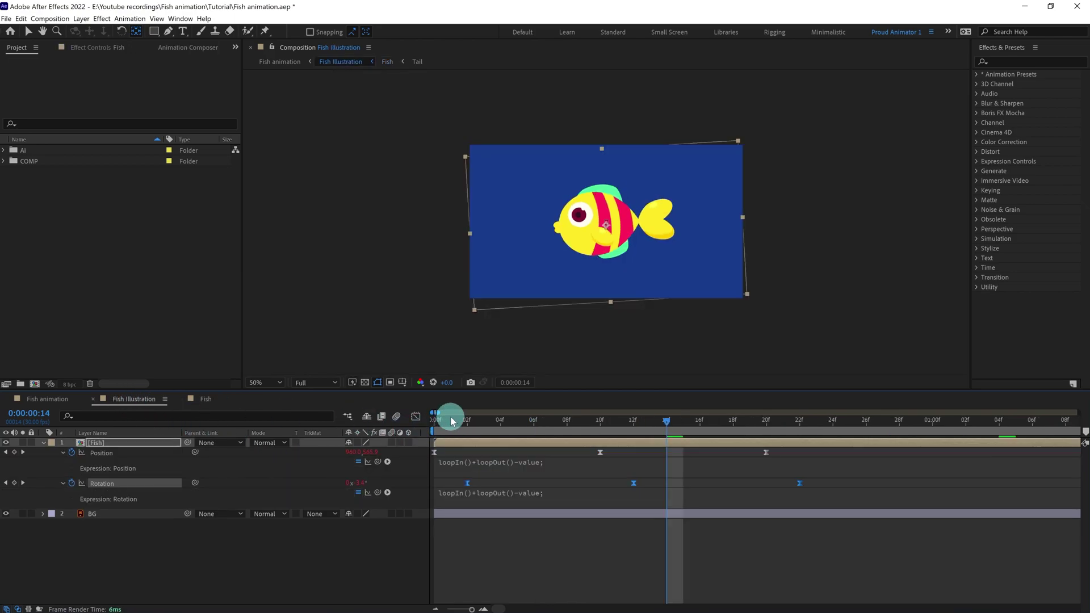
key("space")
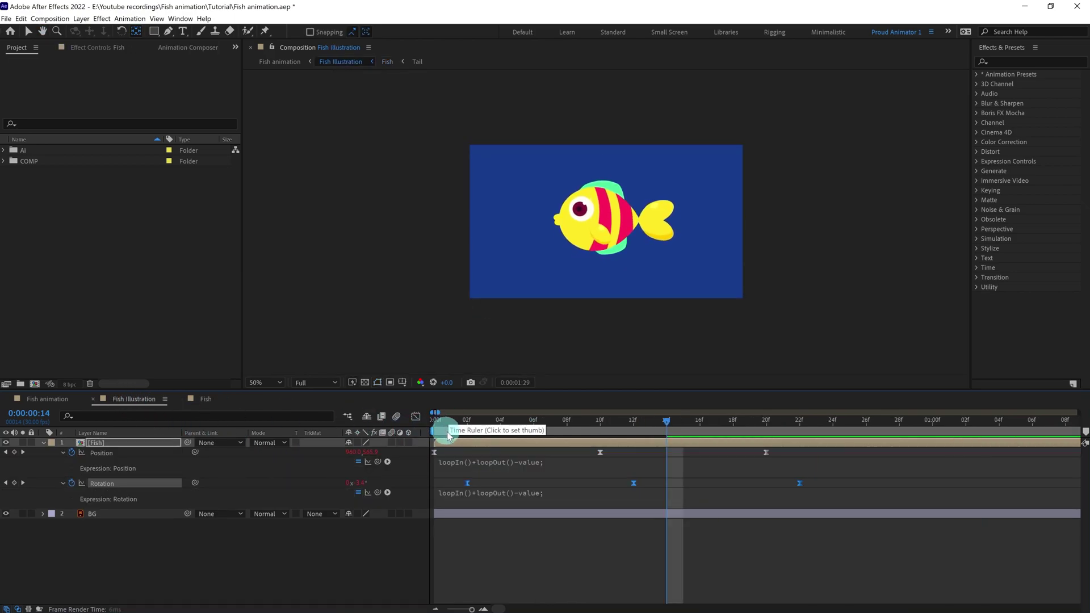
key("space")
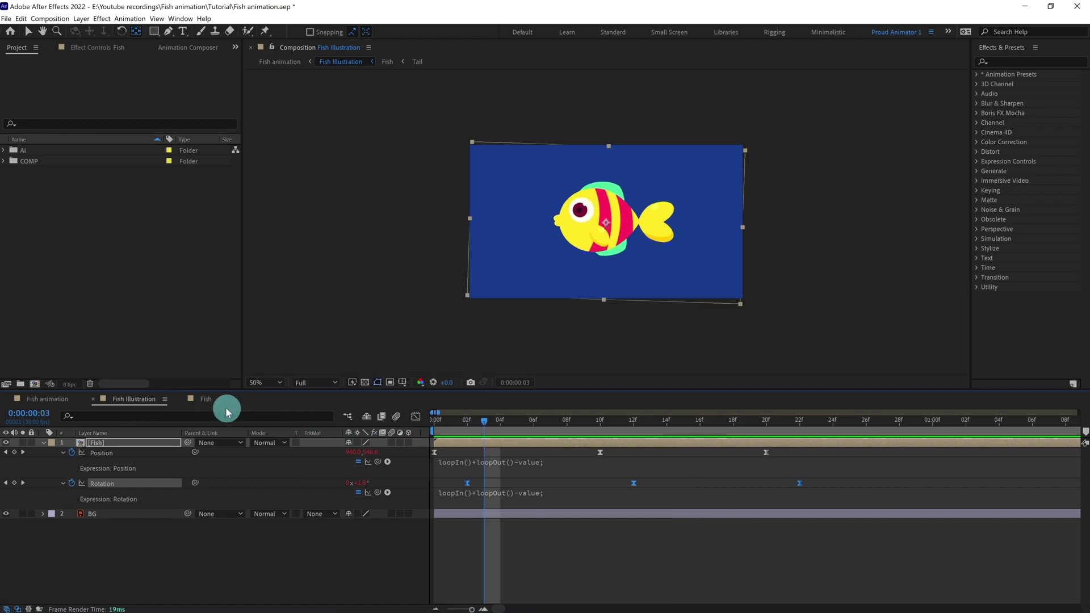
left_click(205, 399)
left_click_drag(460, 423, 466, 424)
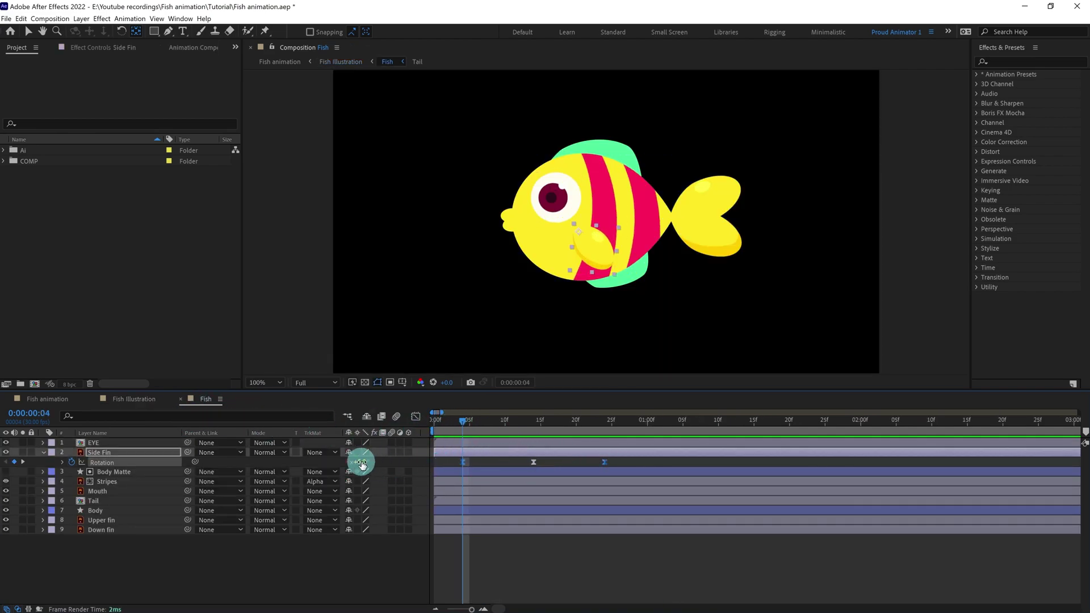
left_click(133, 398)
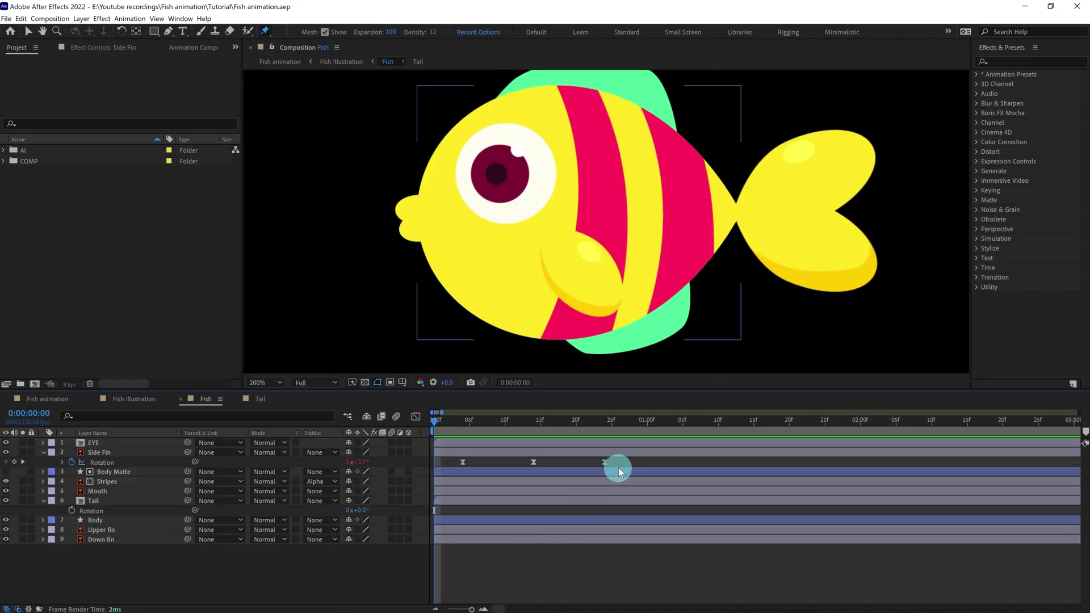
- Paste the fin's rotation keyframes onto Tail and shift them a few frames later
left_click(469, 471)
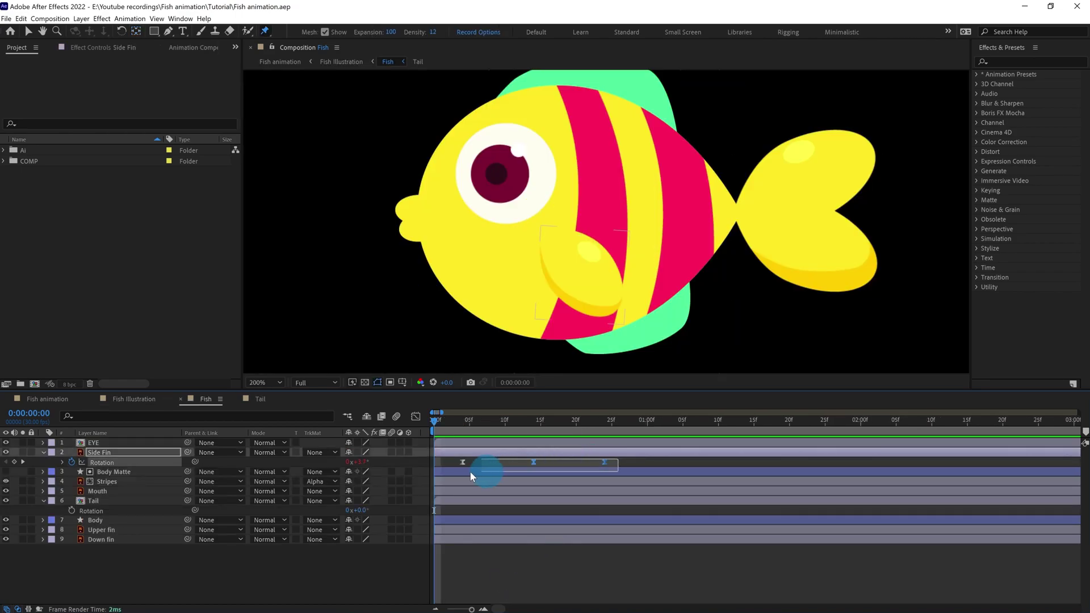
left_click(104, 500)
key("ctrl+v")
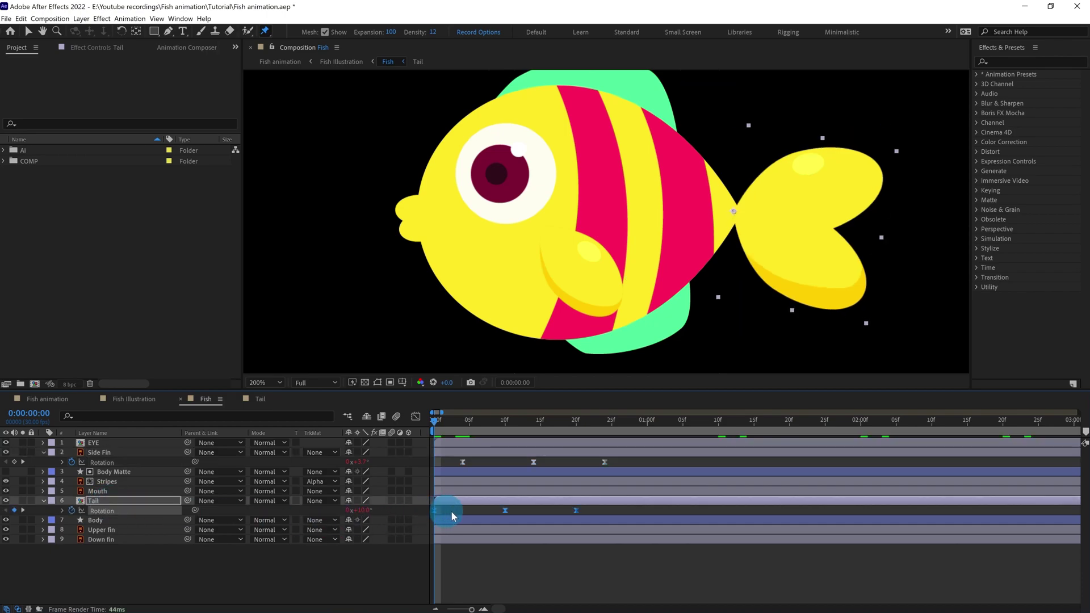
left_click_drag(453, 511, 464, 511)
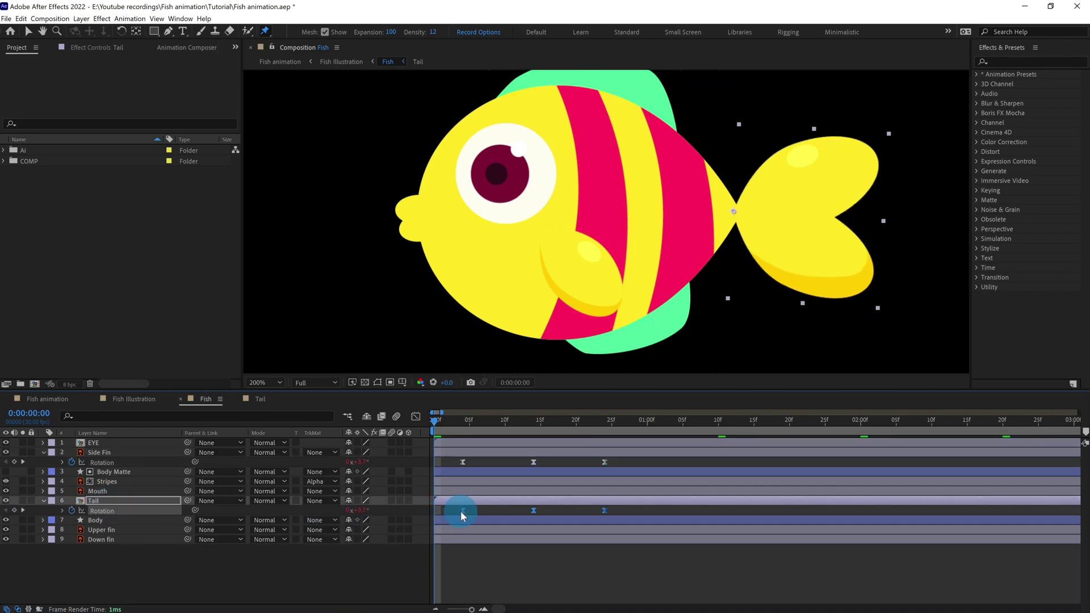
- Resize the Tail composition to 667 × 776 in Composition Settings
double_click(109, 501)
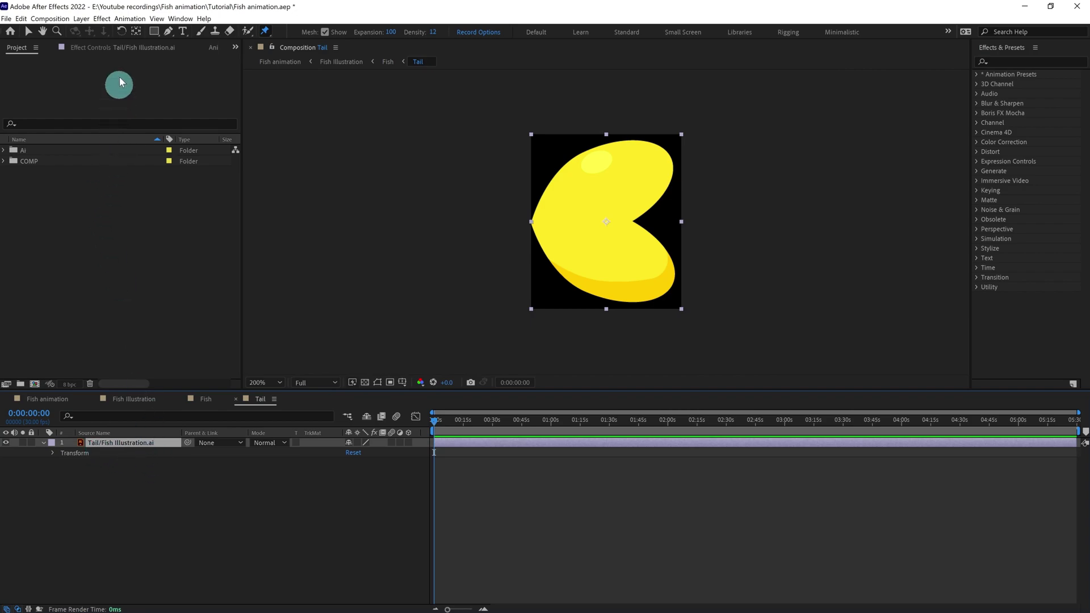
left_click(62, 19)
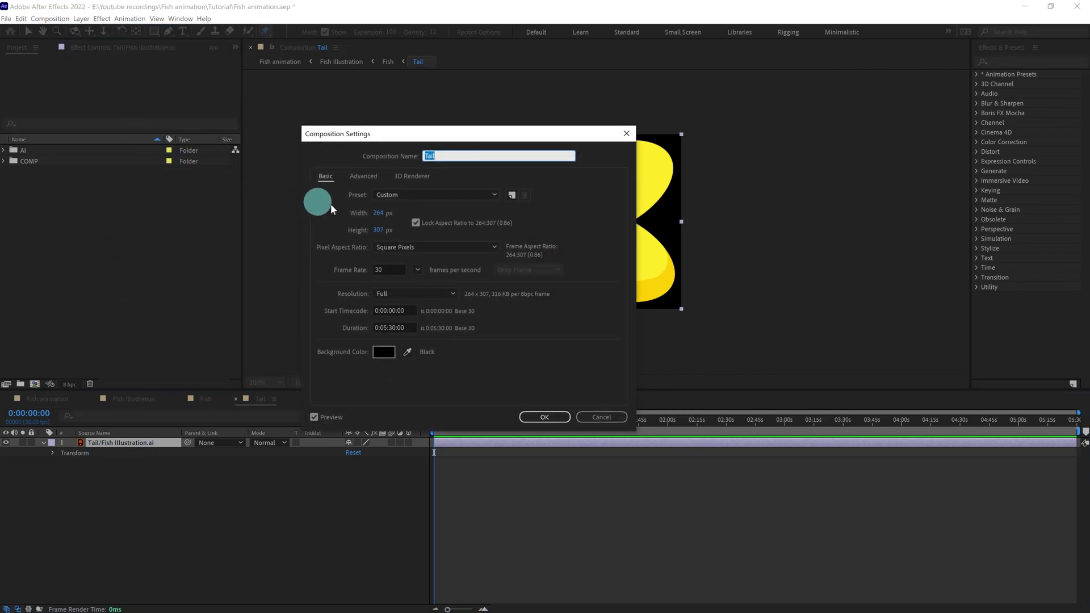
left_click(379, 214)
type("667")
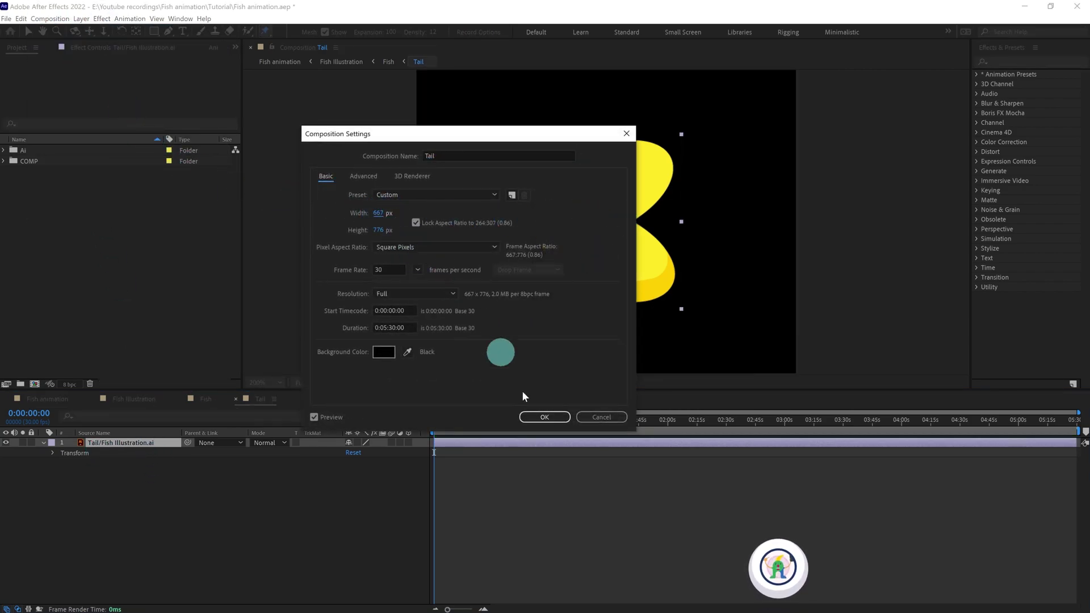
left_click(549, 420)
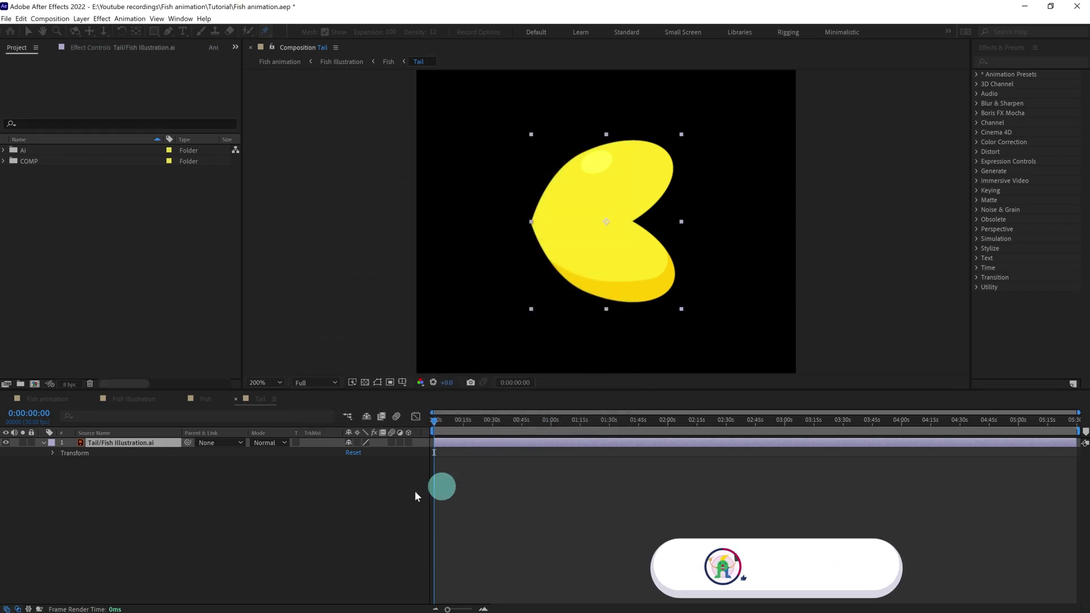
- Back in the Fish composition, reposition the tail against the fish body
left_click(206, 398)
scroll(770, 230, "down", 2)
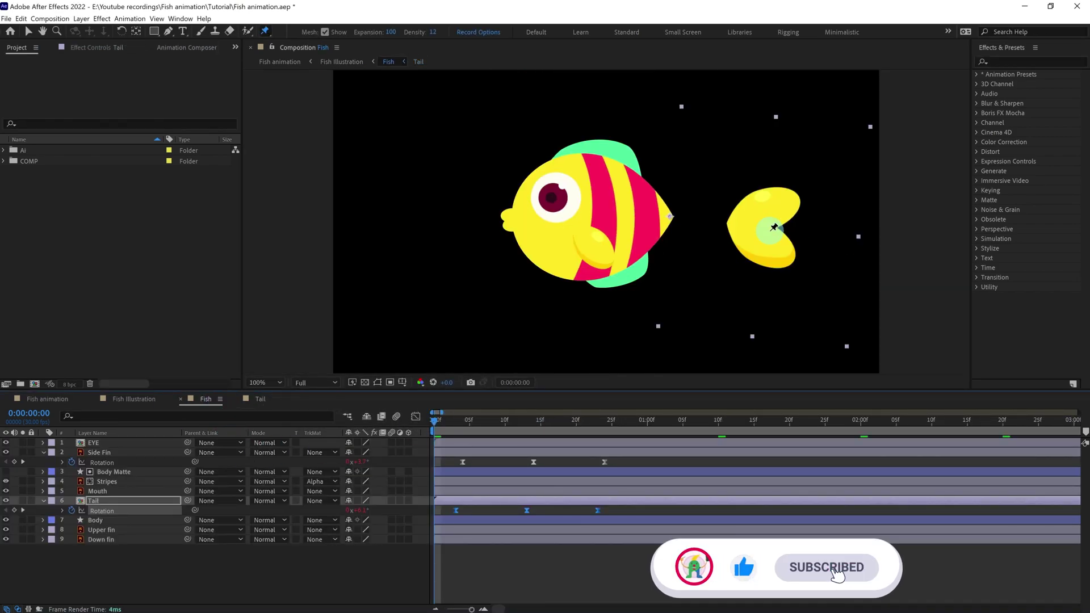
left_click_drag(774, 224, 707, 219)
scroll(707, 220, "up", 2)
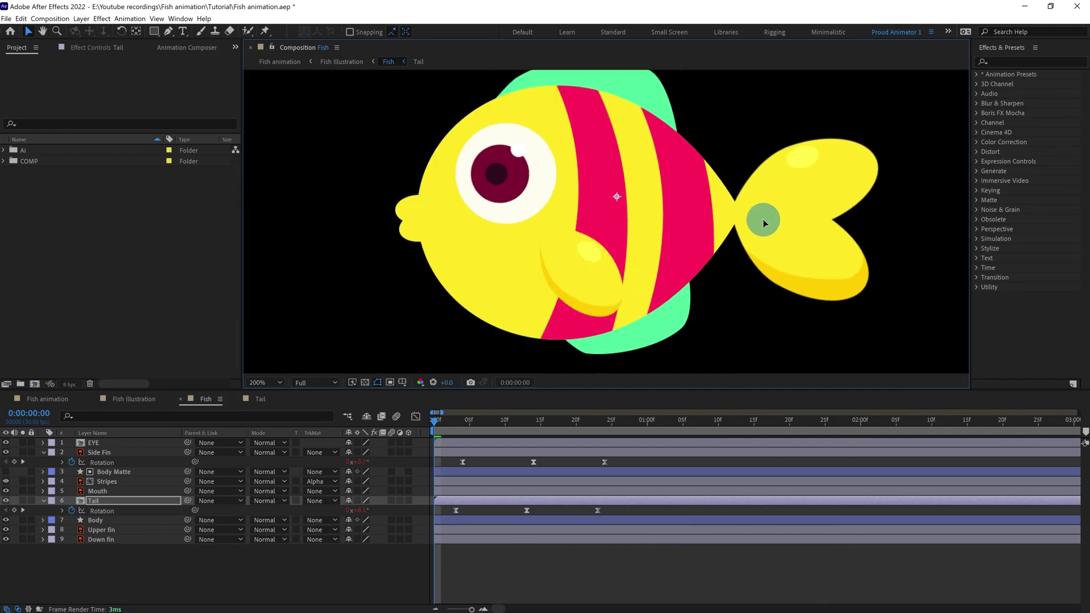
key("r")
key("y")
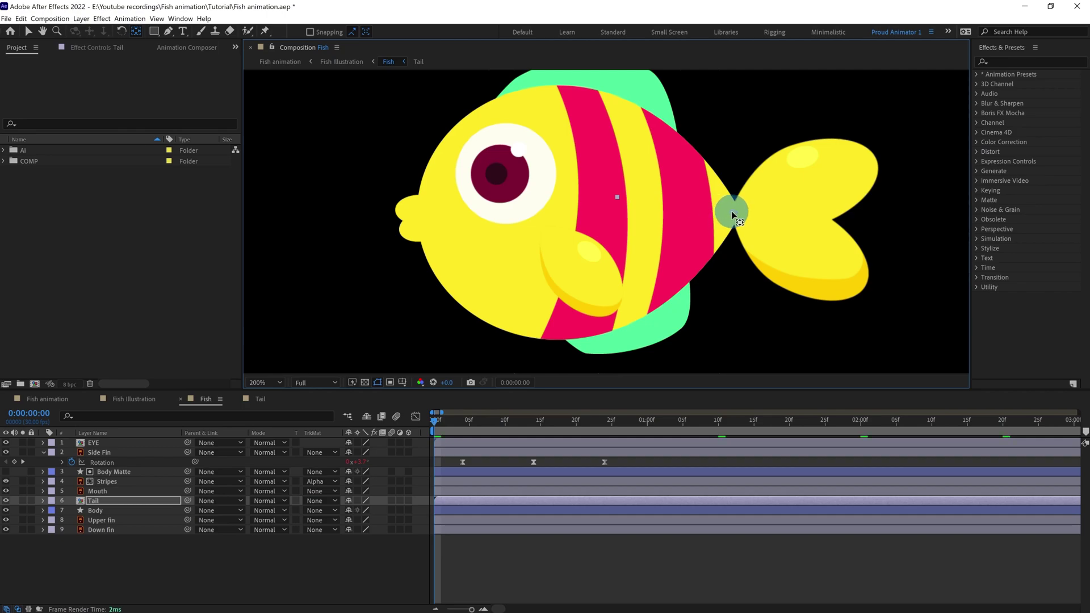
scroll(762, 218, "down", 2)
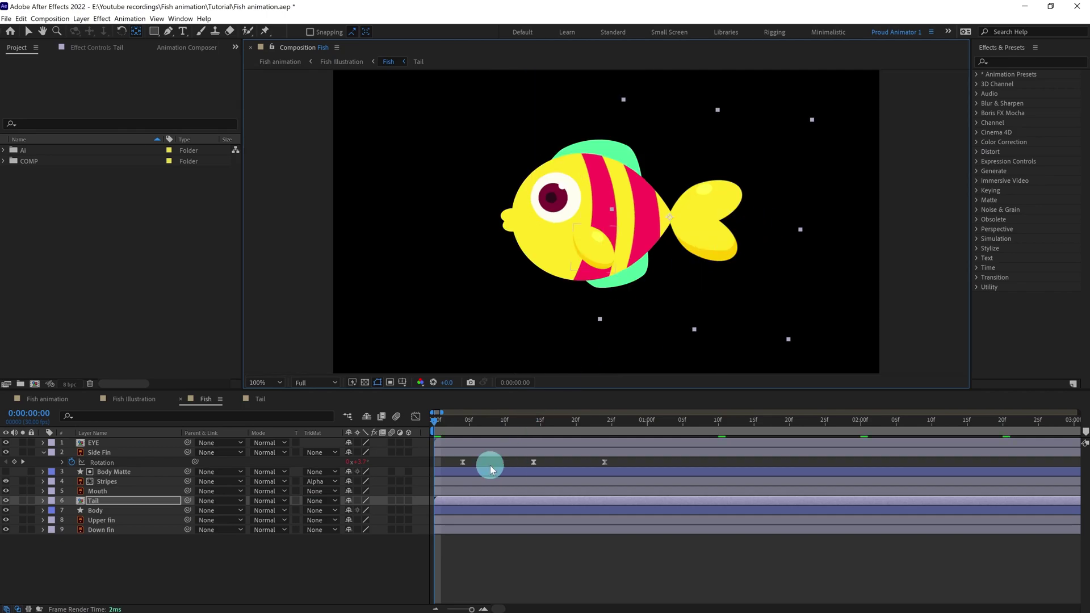
scroll(392, 362, "up", 2)
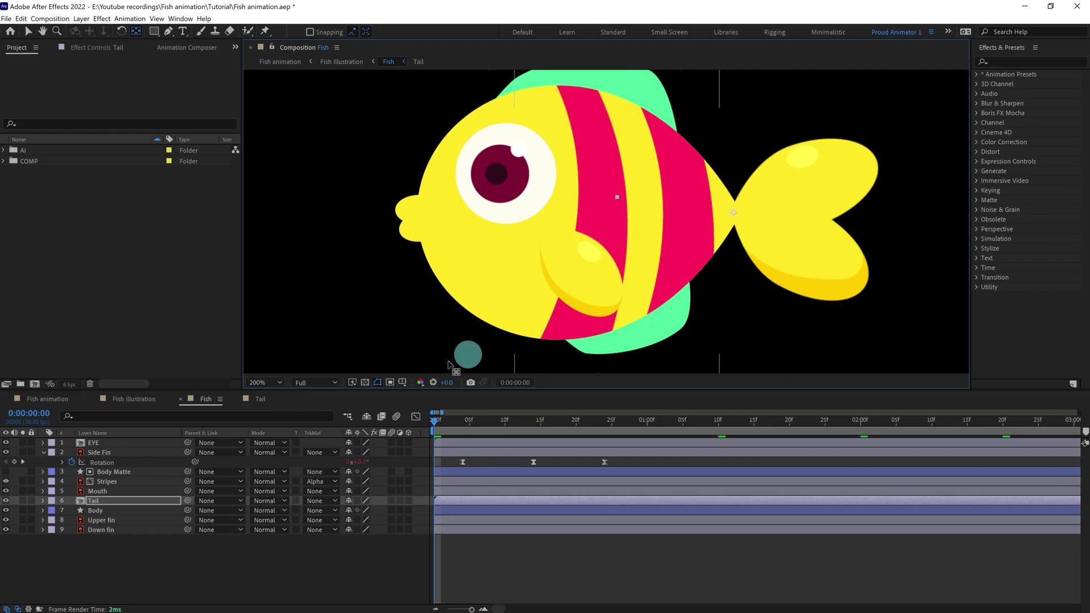
- Place three puppet pins on the tail, test-bend it, and undo the bend
left_click(259, 398)
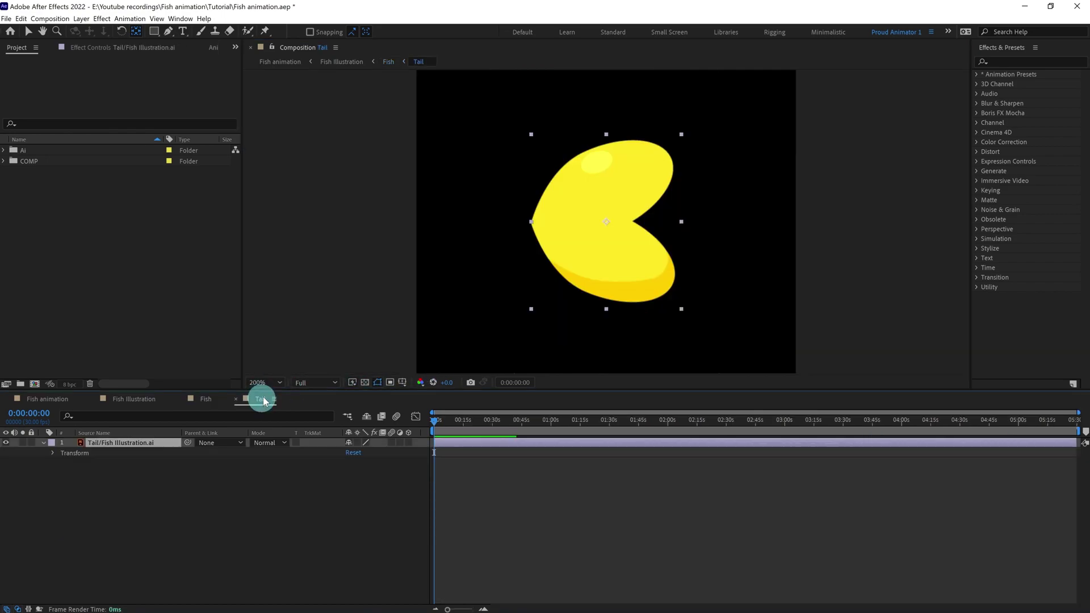
left_click(266, 31)
left_click(538, 221)
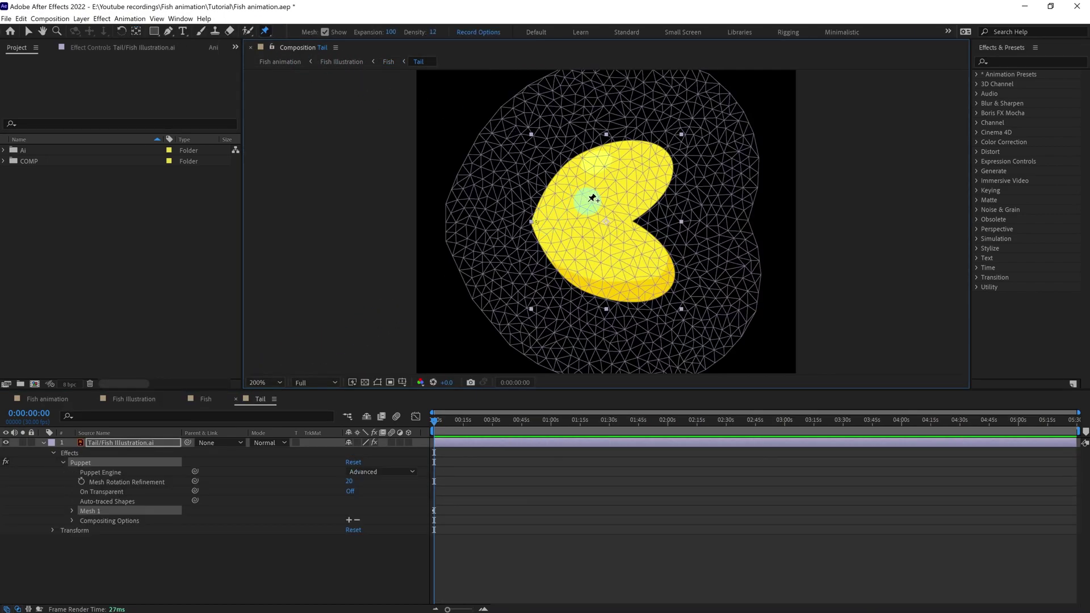
left_click(604, 220)
left_click(658, 159)
left_click_drag(626, 259, 664, 285)
key("ctrl+z")
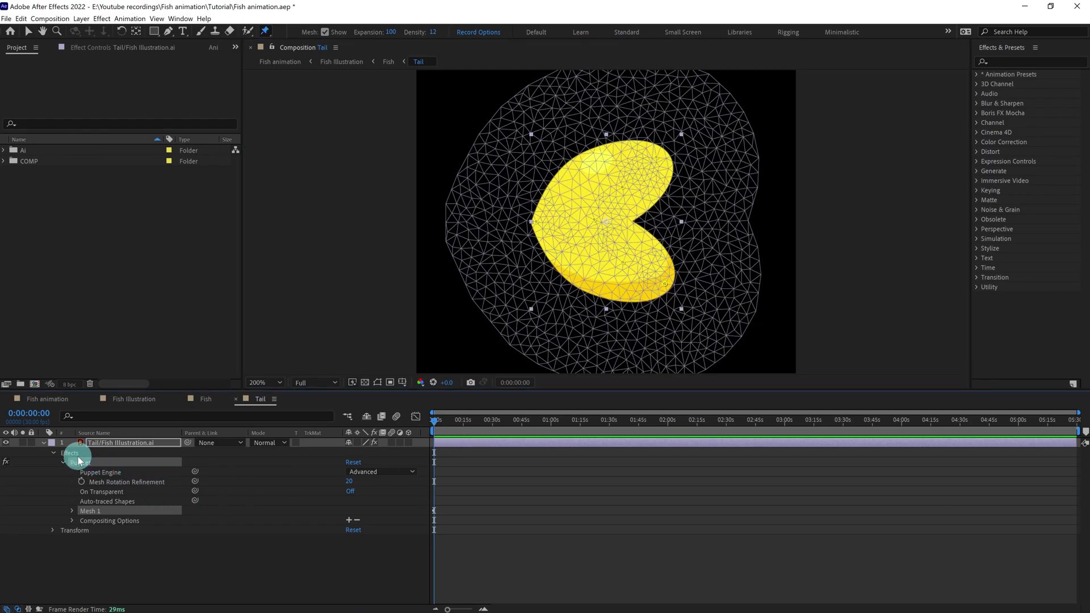
left_click(78, 465)
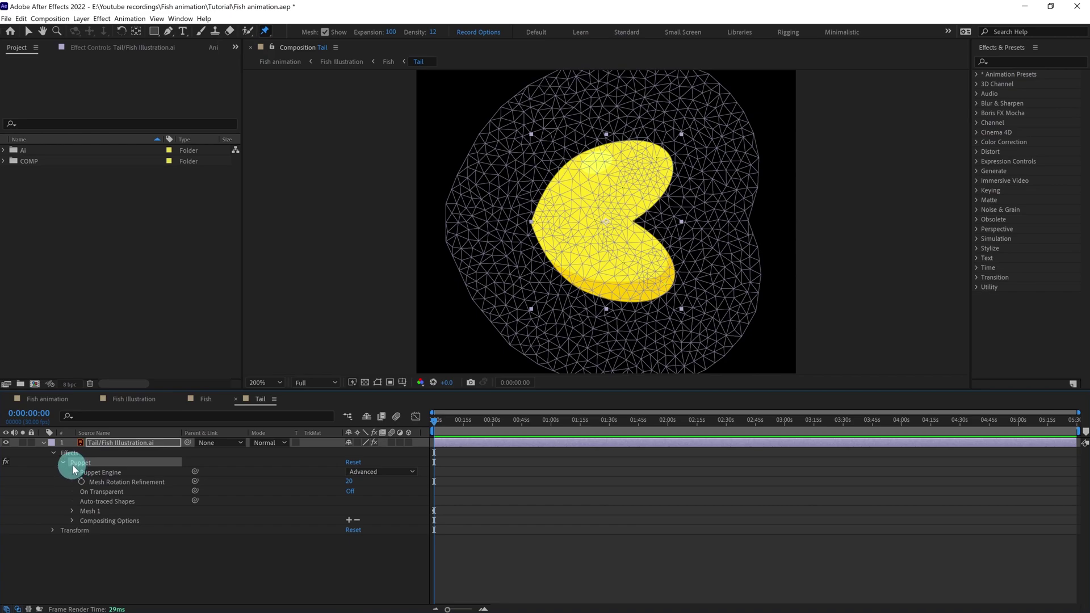
- Open the Duik Bassel panel, enlarge it, and add bones to the tail's puppet pins
left_click(180, 18)
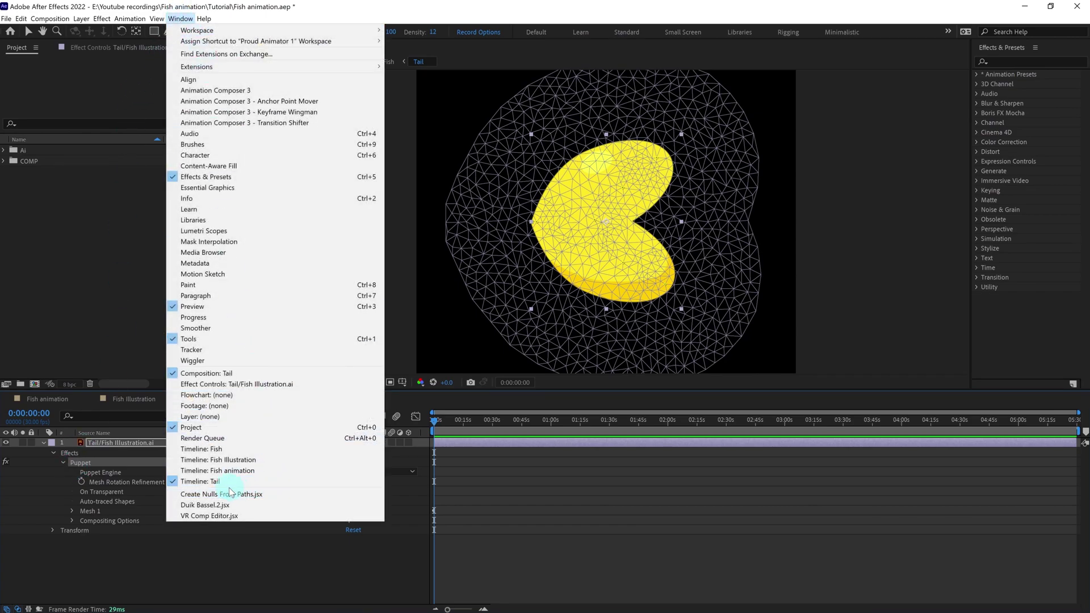
left_click(209, 505)
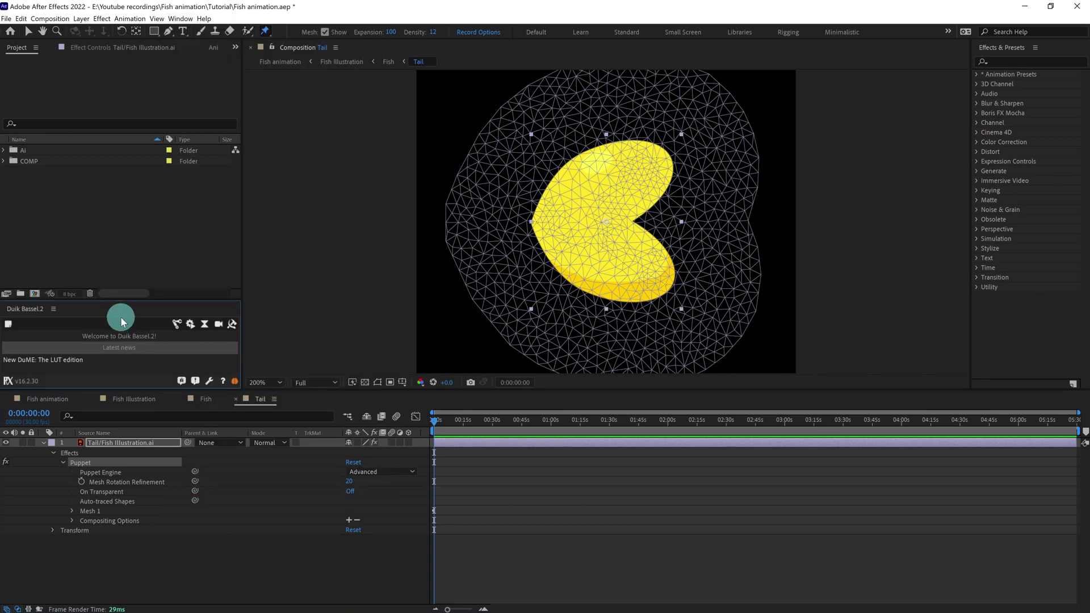
left_click_drag(152, 300, 173, 205)
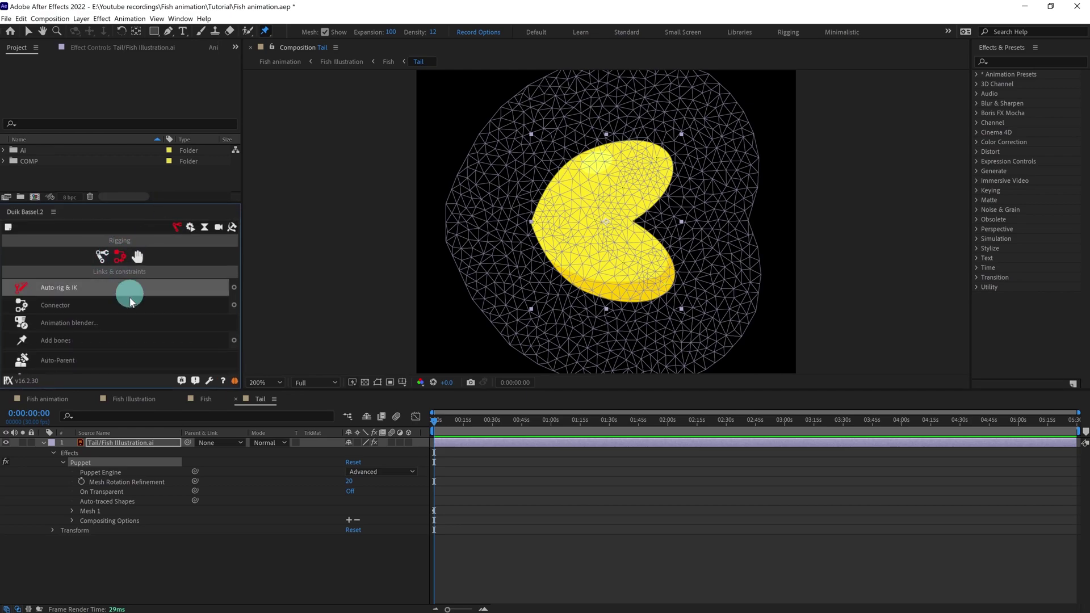
left_click(128, 341)
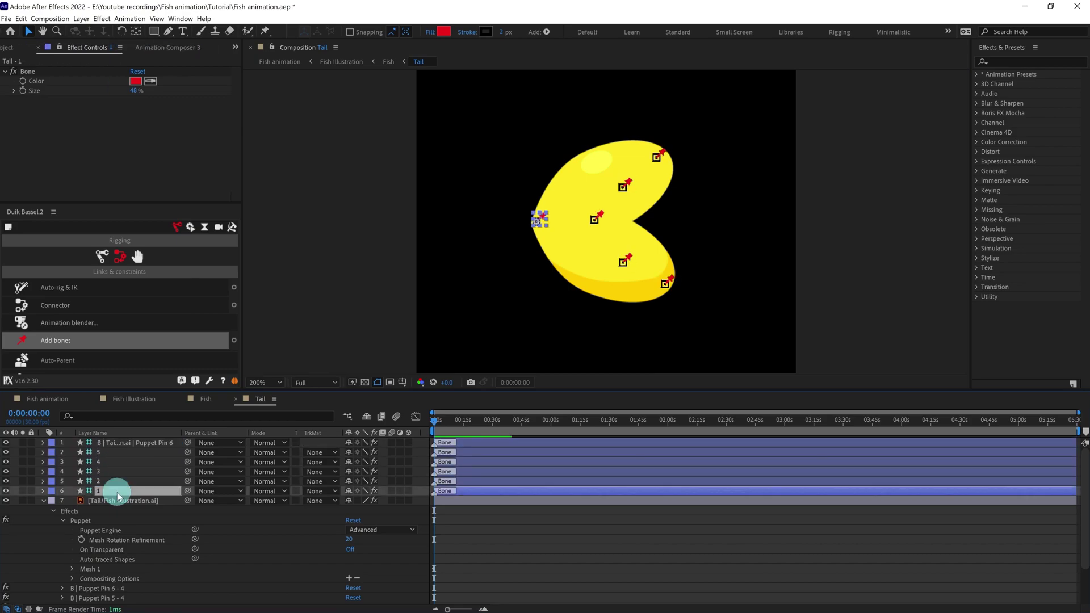
key("Return")
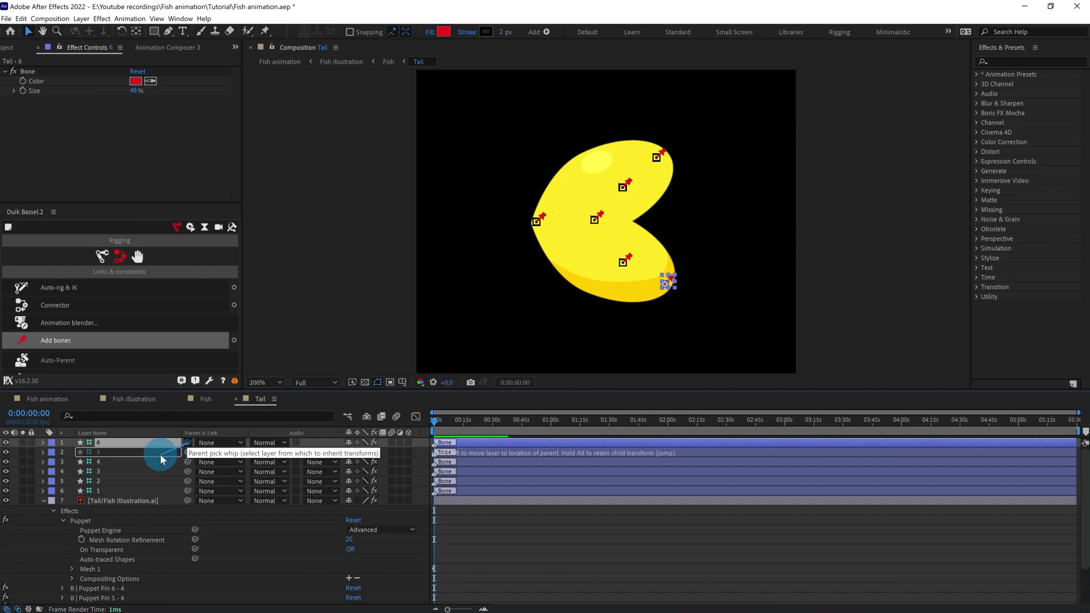
- Chain the bones by parenting 6 to 5, 5 to 4, 4 to 3, 3 to 2, and 2 to 1
left_click_drag(189, 443, 167, 463)
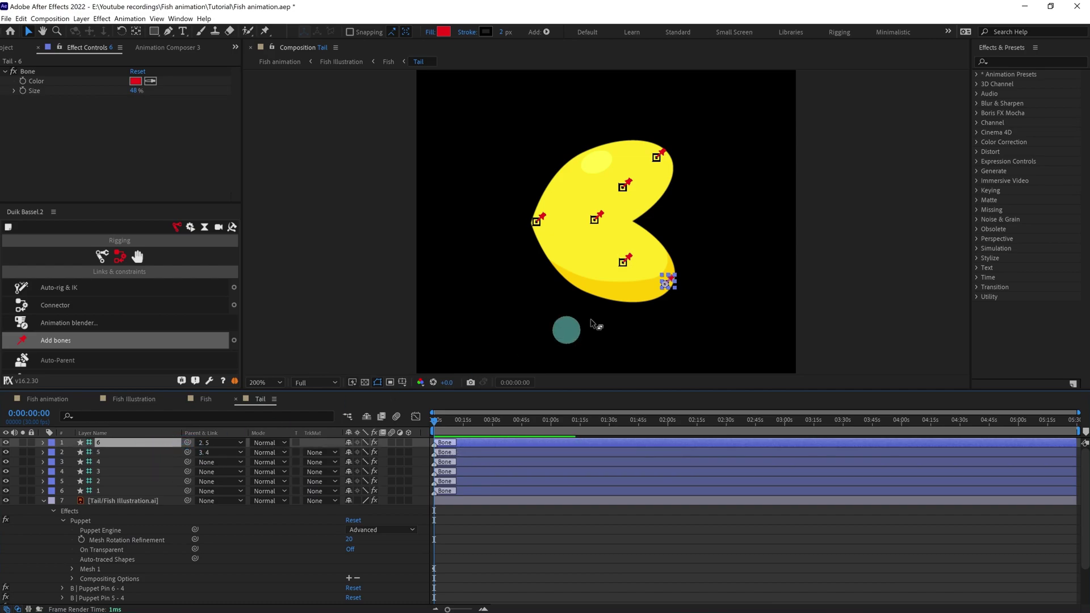
left_click(623, 262)
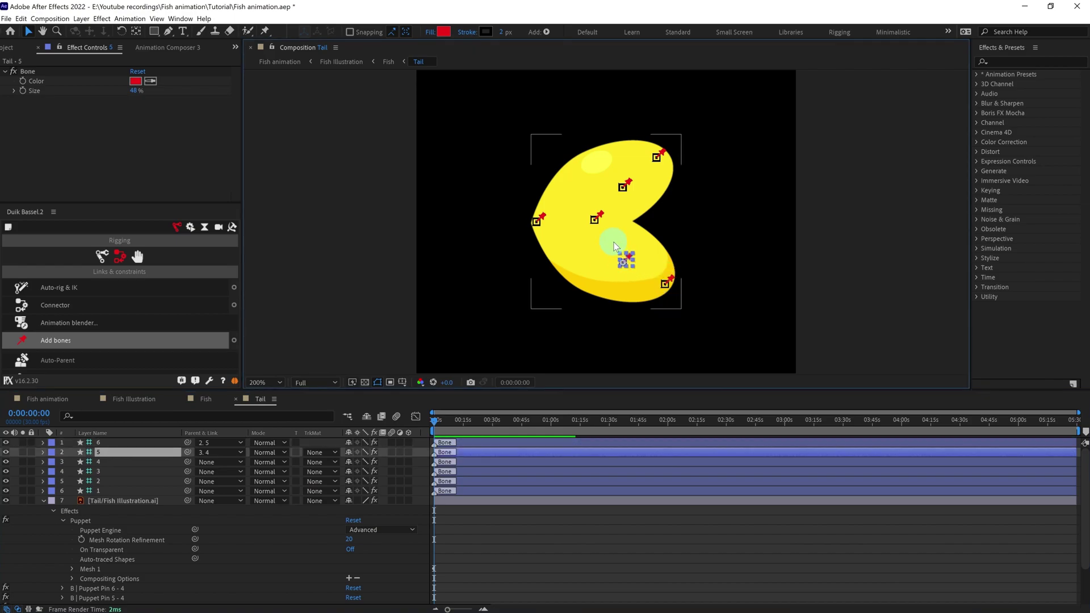
left_click(595, 219)
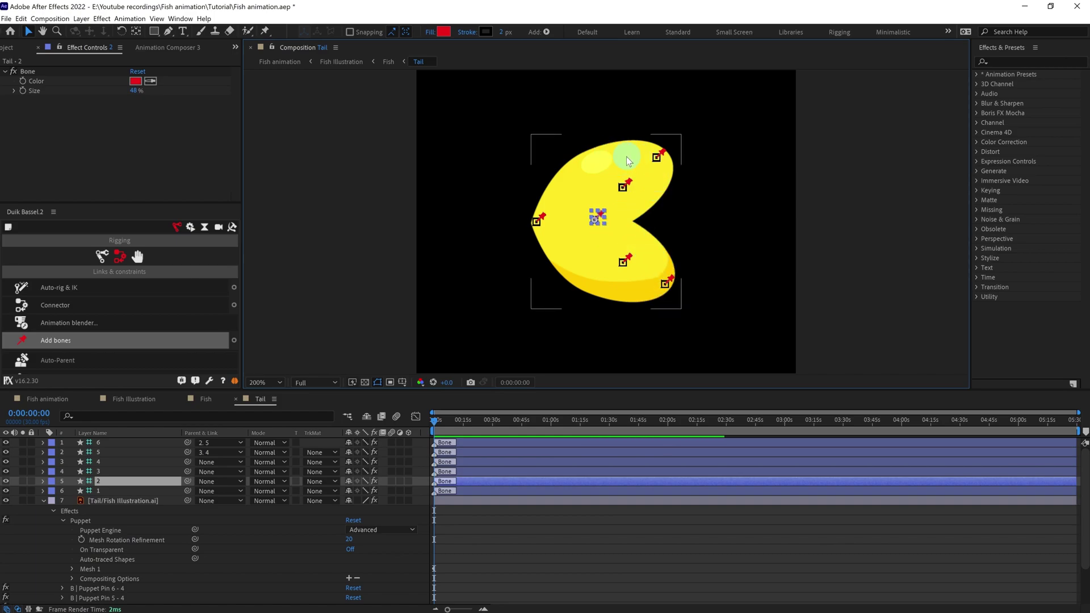
left_click(107, 481)
left_click(106, 462)
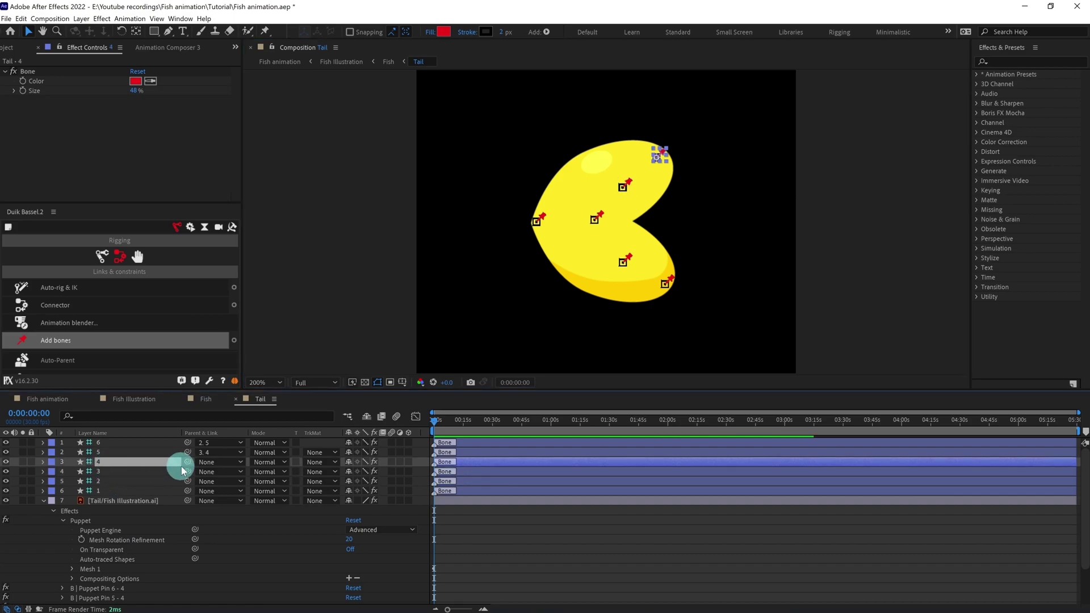
left_click(158, 472)
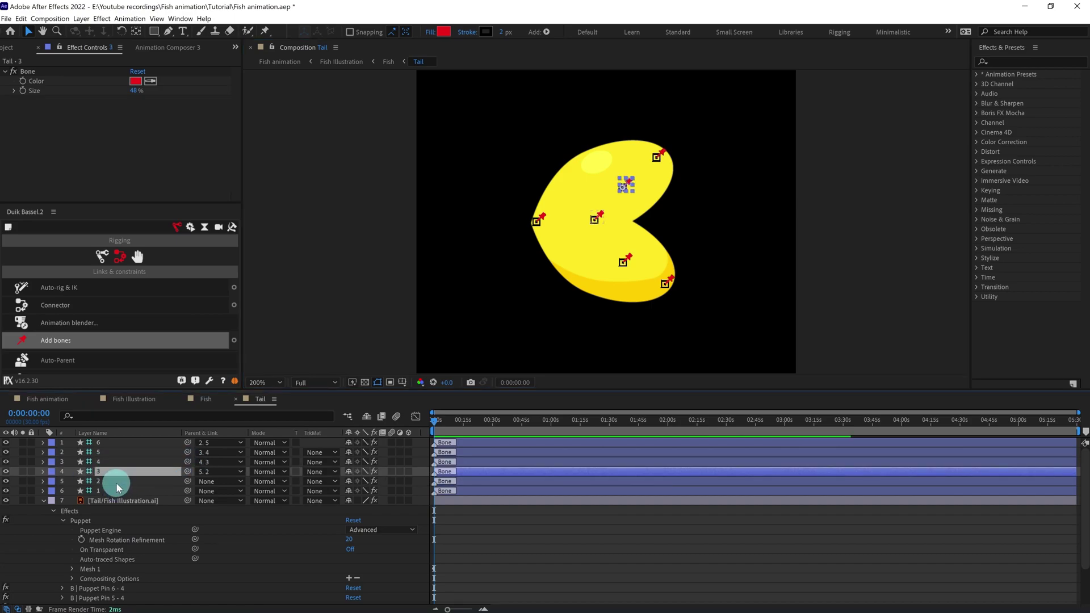
left_click(188, 481)
left_click(115, 491)
left_click(103, 442)
left_click(662, 162, "shift")
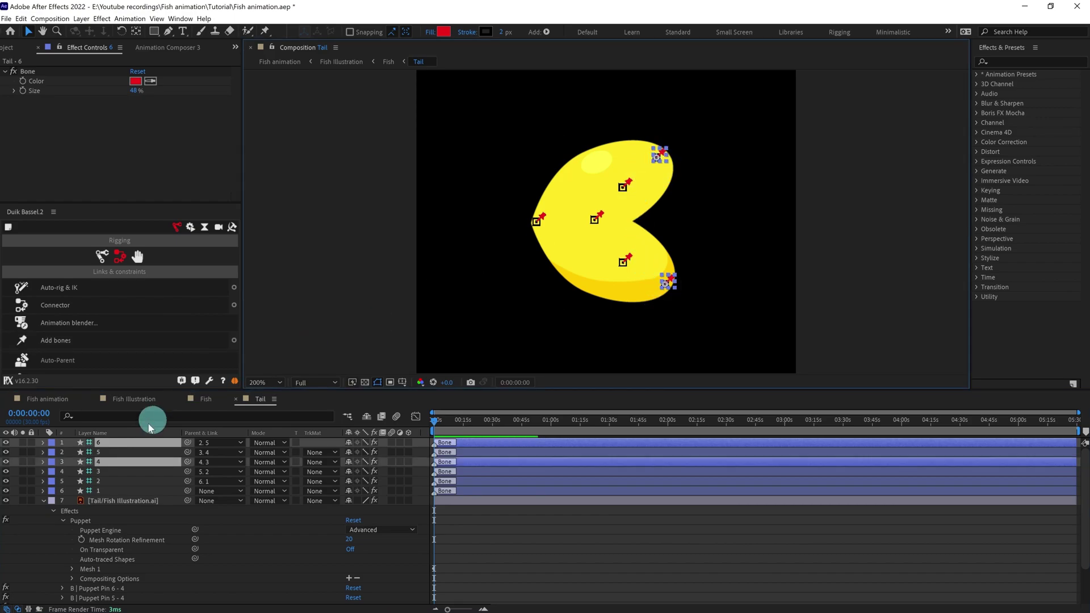
- Hide bones 6 and 4 as shy layers and collapse the tail artwork's properties
left_click(7, 442)
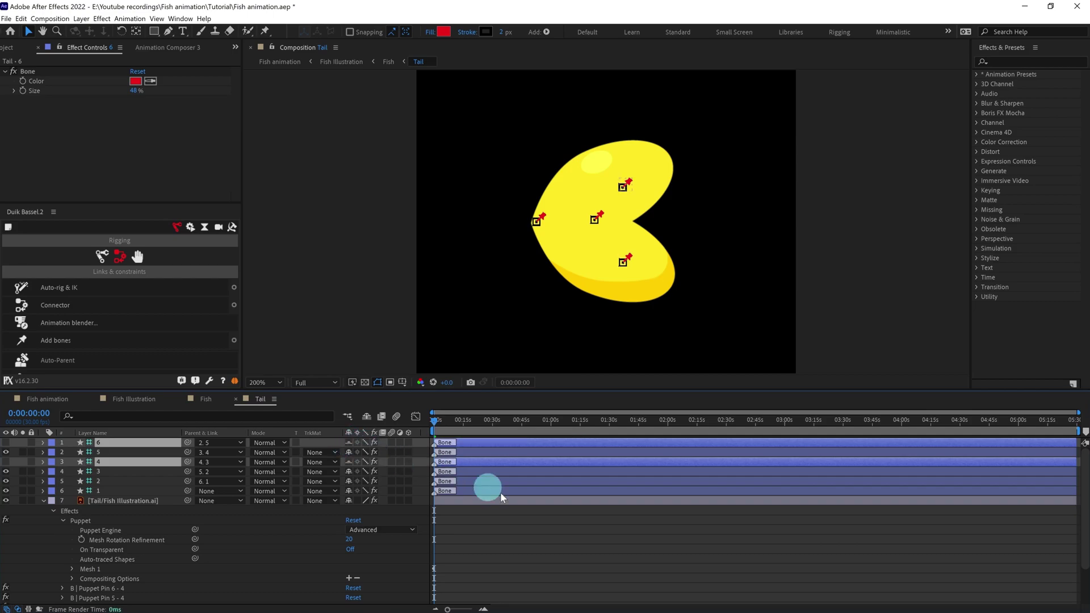
left_click(366, 416)
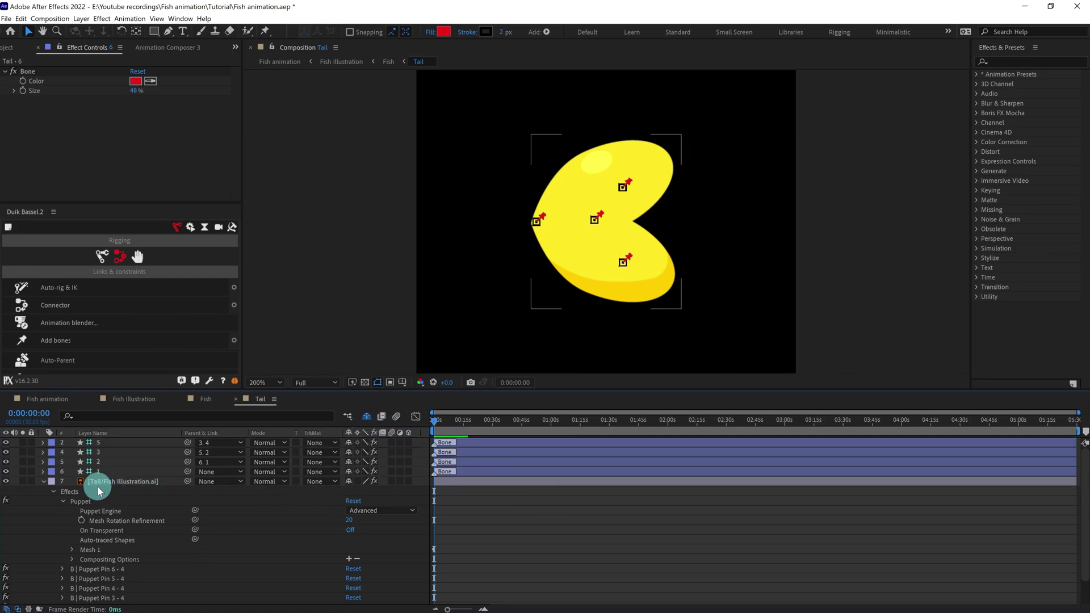
left_click(49, 484)
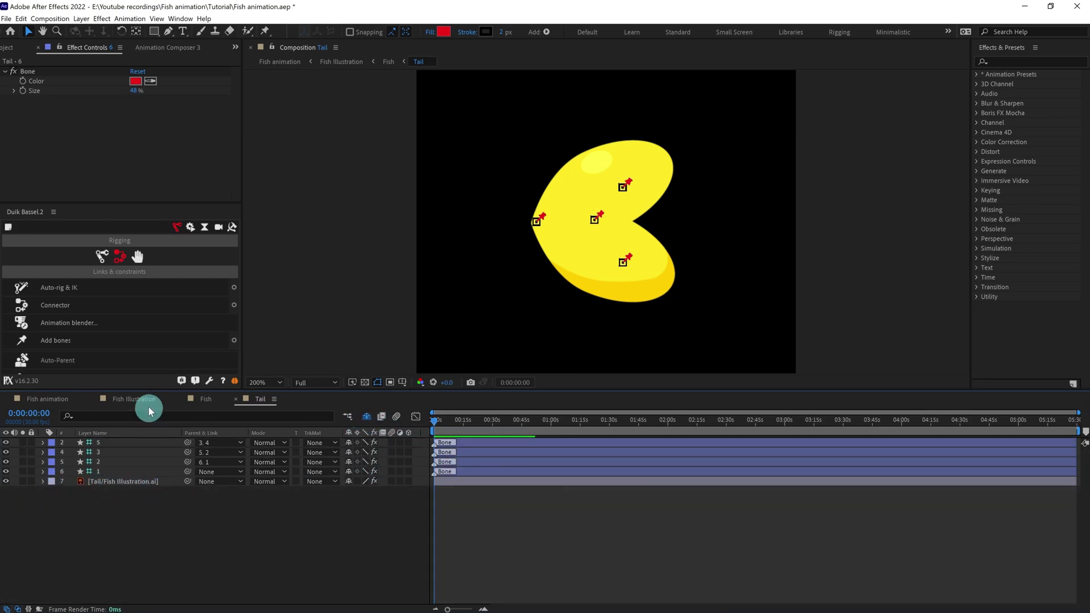
- Copy Side Fin's Rotation keyframes from Fish onto bones 1–4 in the Tail comp
left_click(206, 399)
left_click(605, 463)
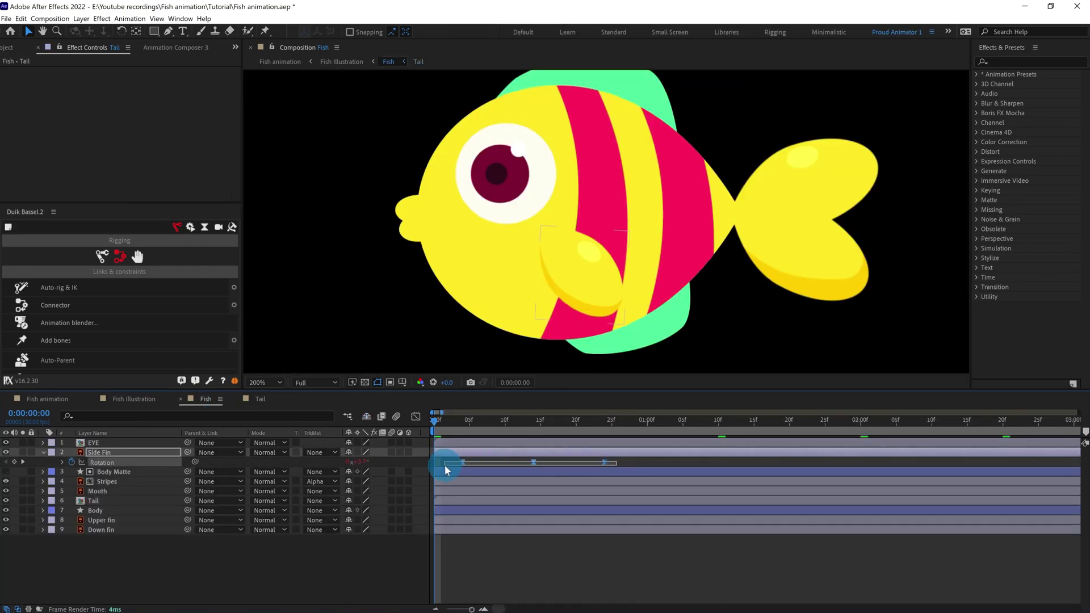
left_click(260, 399)
left_click(115, 443)
left_click(109, 472, "shift")
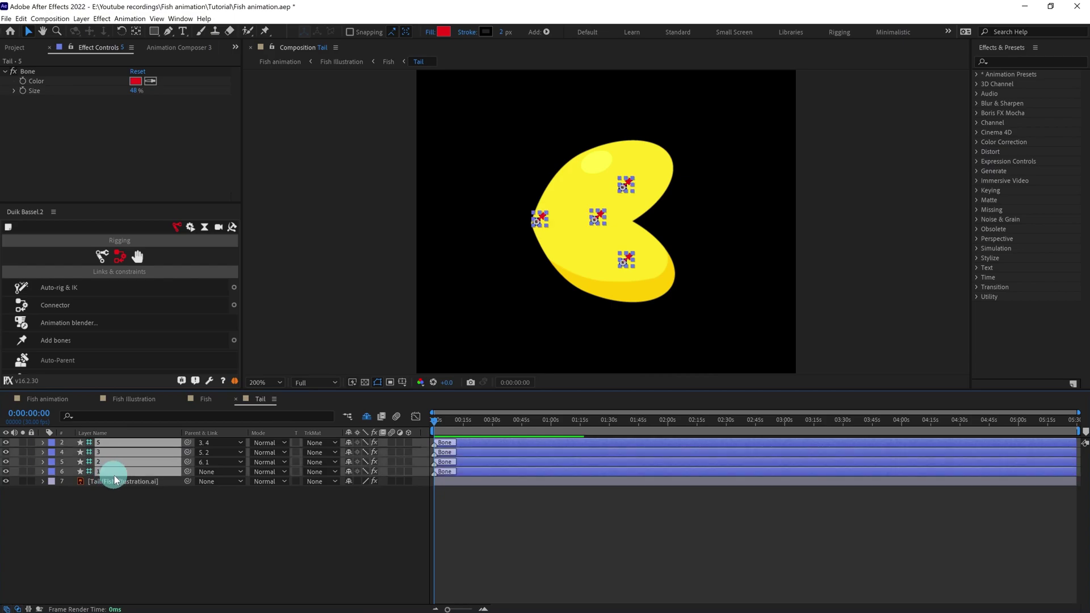
key("ctrl+z")
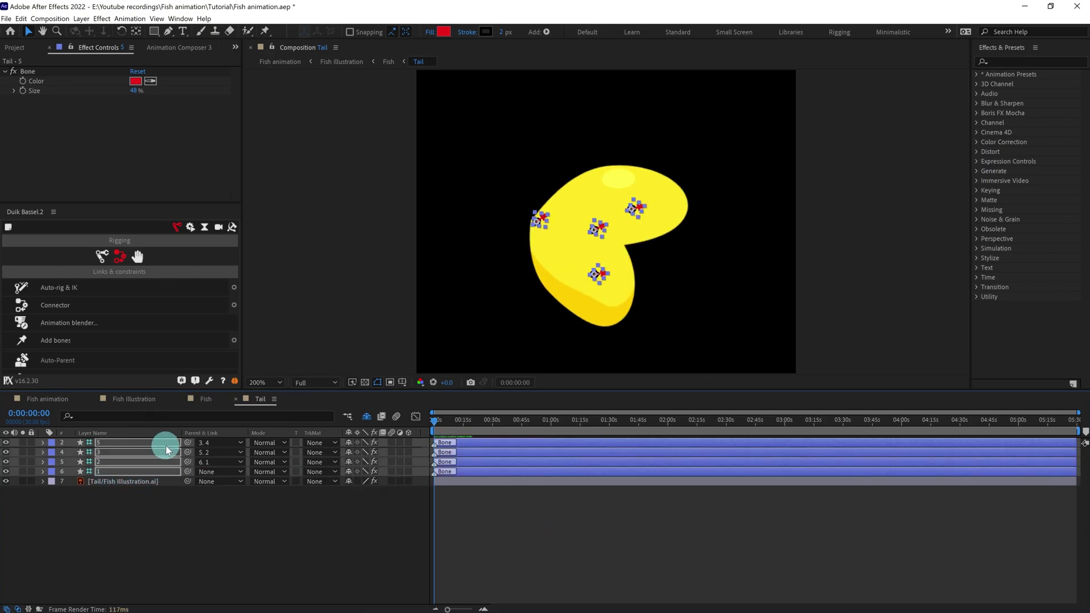
left_click(205, 399)
- Shift bones 2–4's Rotation keyframes two frames later, leaving bone 1's keys in place
left_click_drag(443, 423, 471, 429)
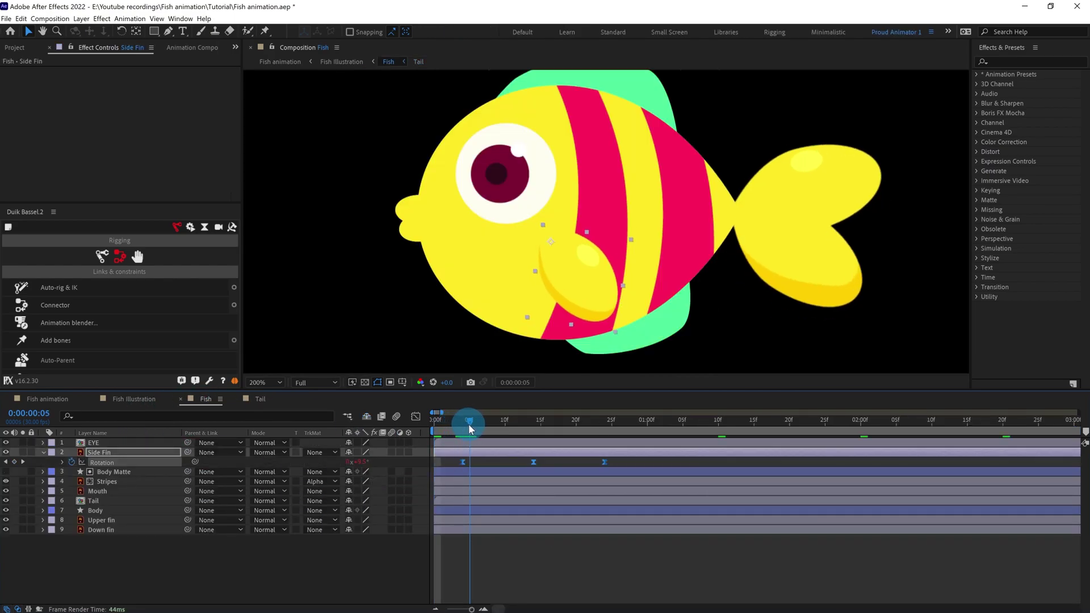
left_click(259, 399)
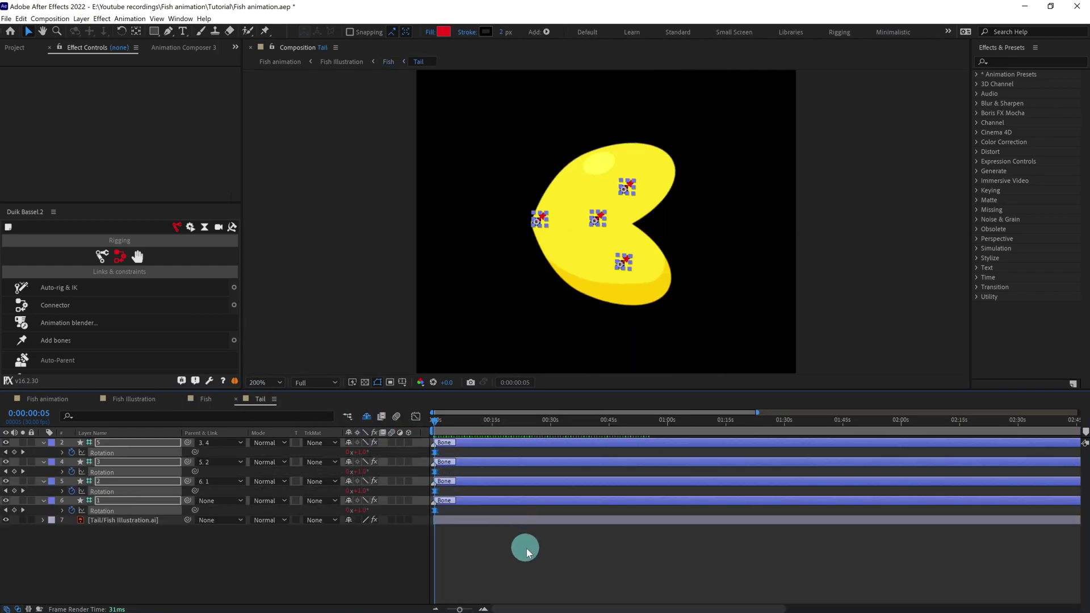
scroll(530, 549, "up", 5)
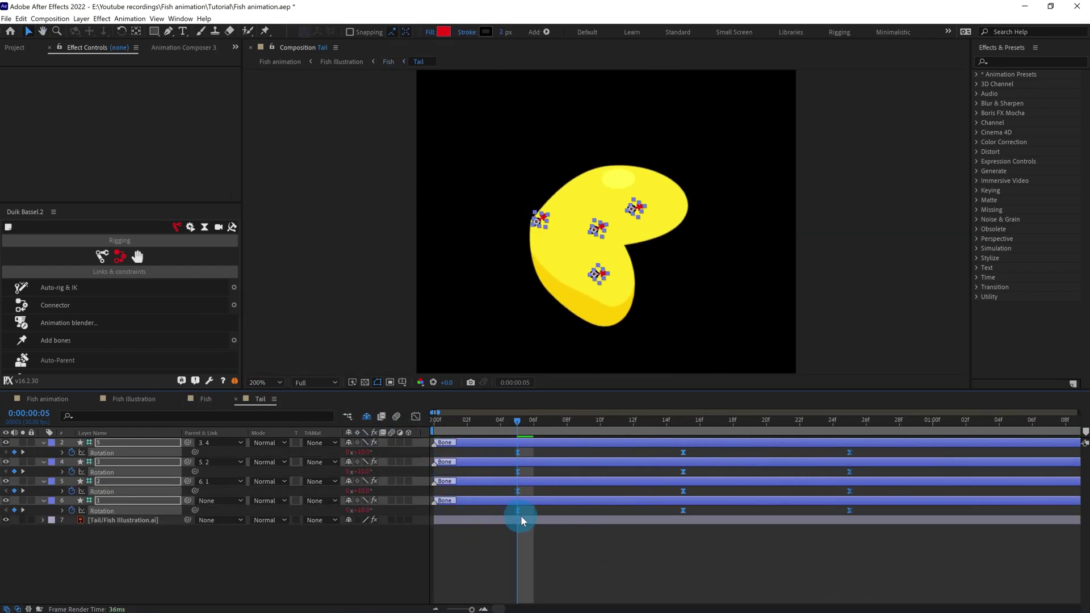
left_click(849, 510, "shift")
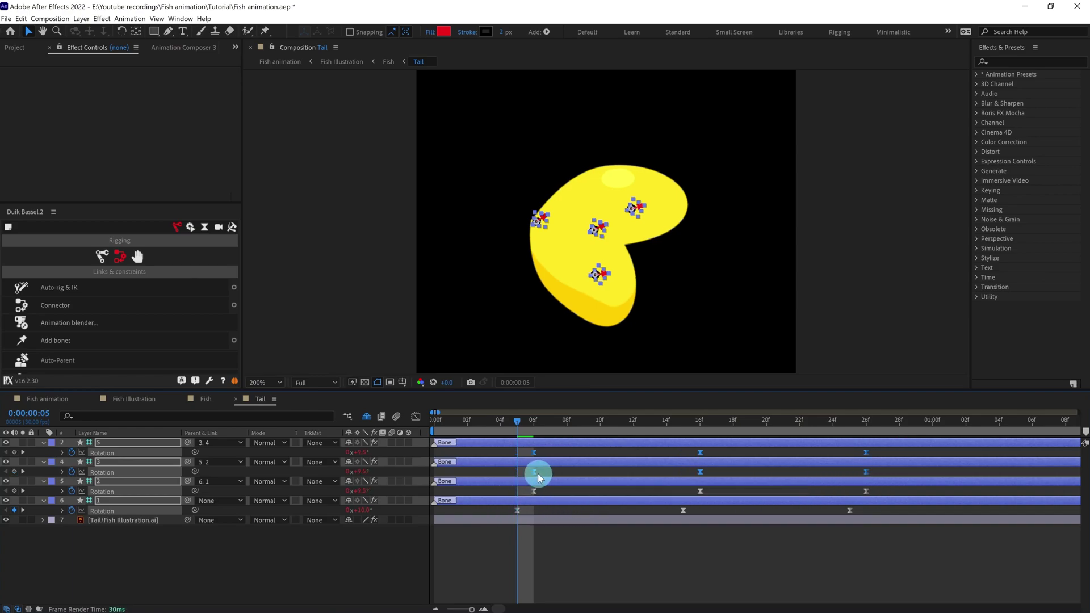
left_click_drag(534, 472, 551, 473)
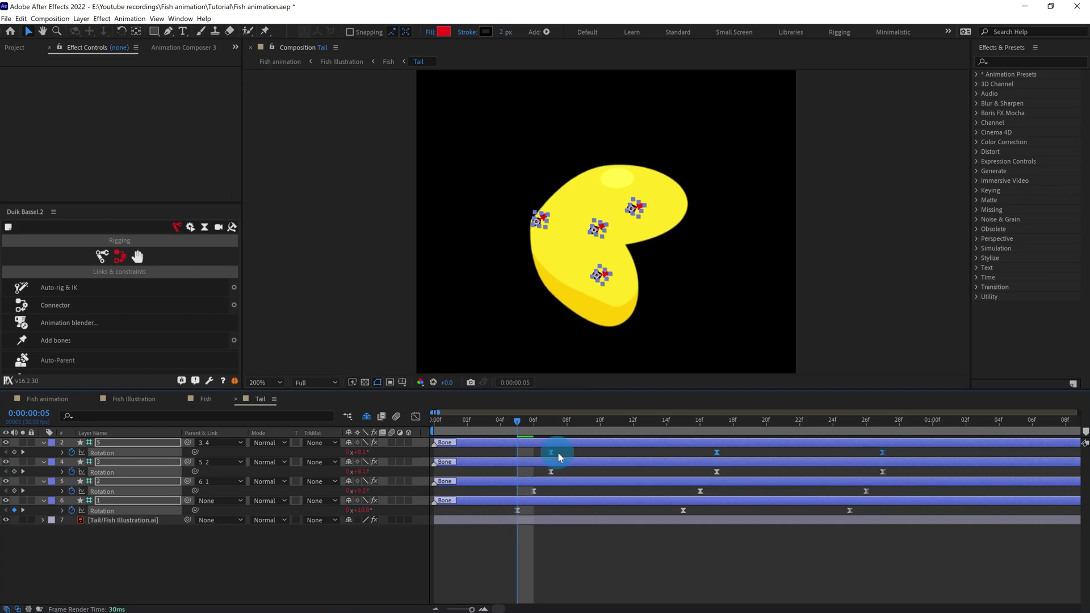
left_click(132, 398)
left_click_drag(517, 420, 450, 419)
key("Home")
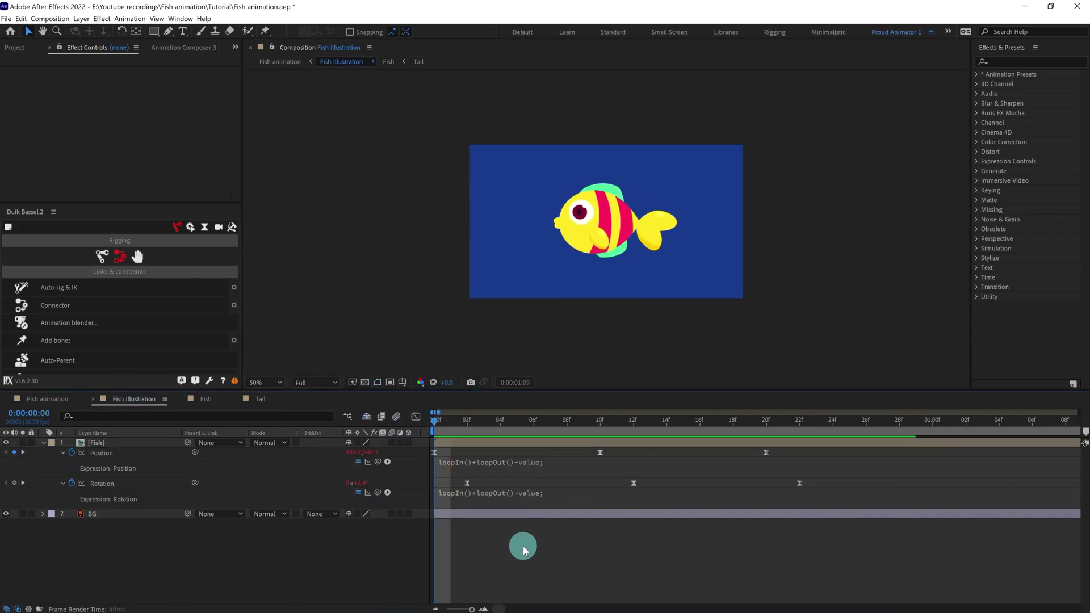
- In Tail, marquee-select the outermost bone's Rotation keyframes and nudge them two frames later
key("space")
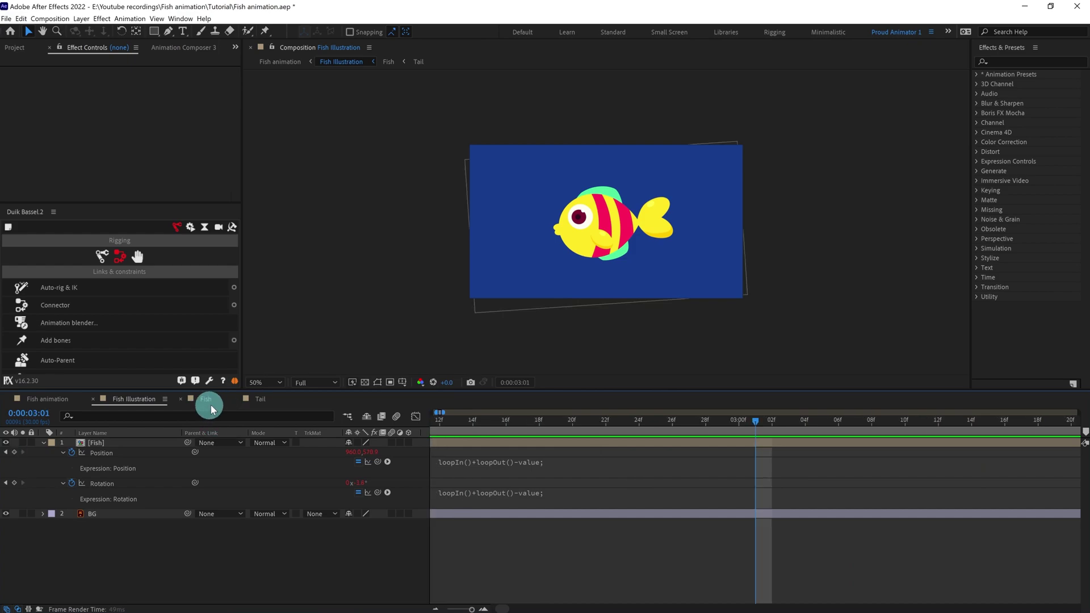
left_click(260, 399)
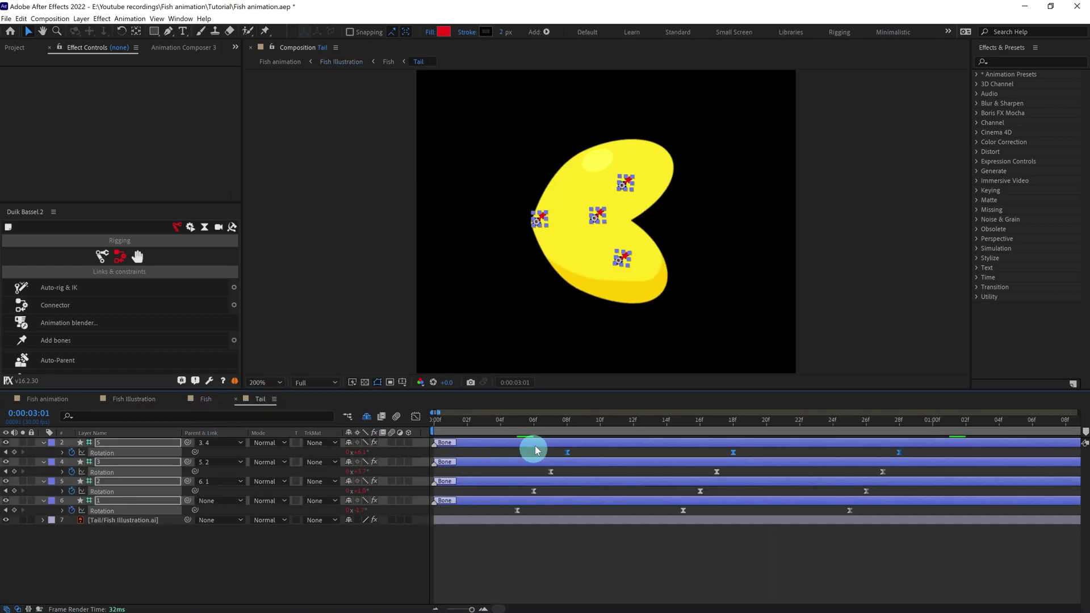
left_click(693, 421)
left_click_drag(748, 451, 653, 532)
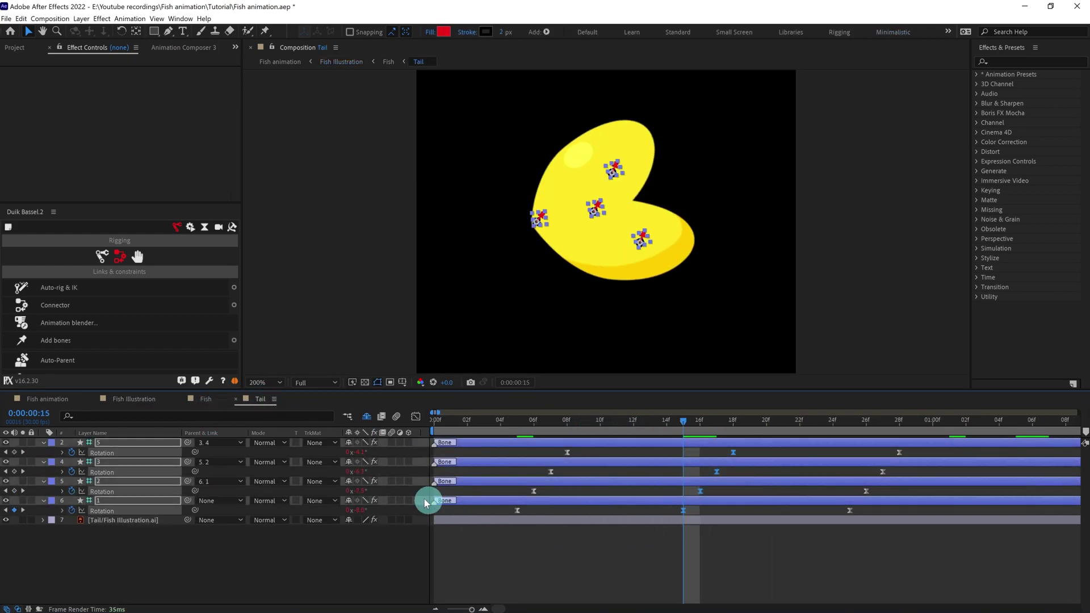
left_click(362, 511)
left_click(512, 421)
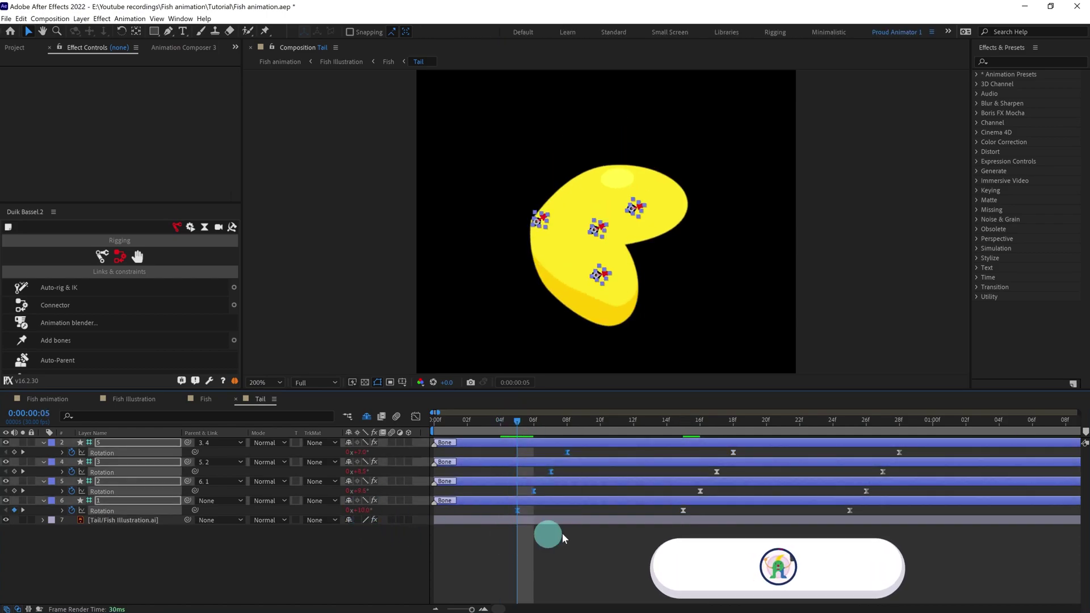
left_click_drag(918, 443, 809, 532)
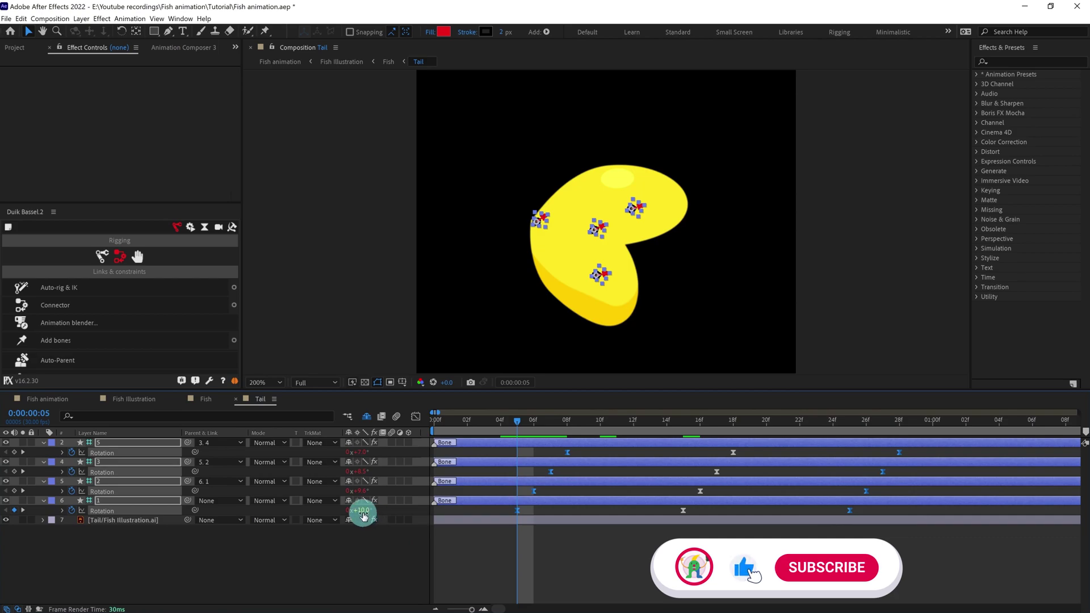
- Deselect the bones and preview the swimming fish in Fish Illustration
left_click(159, 409)
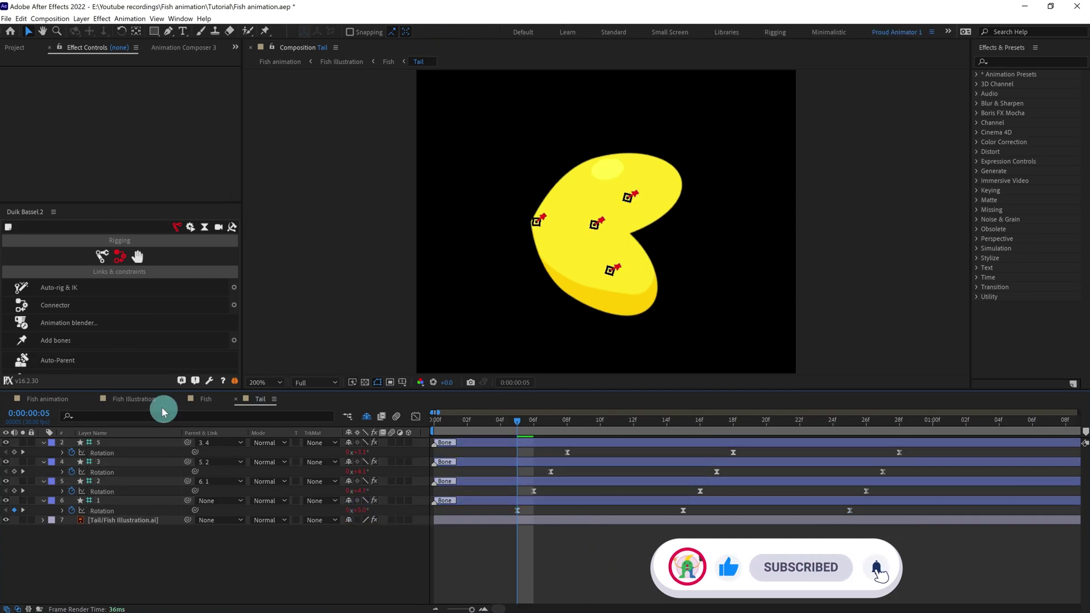
key("space")
left_click(526, 552)
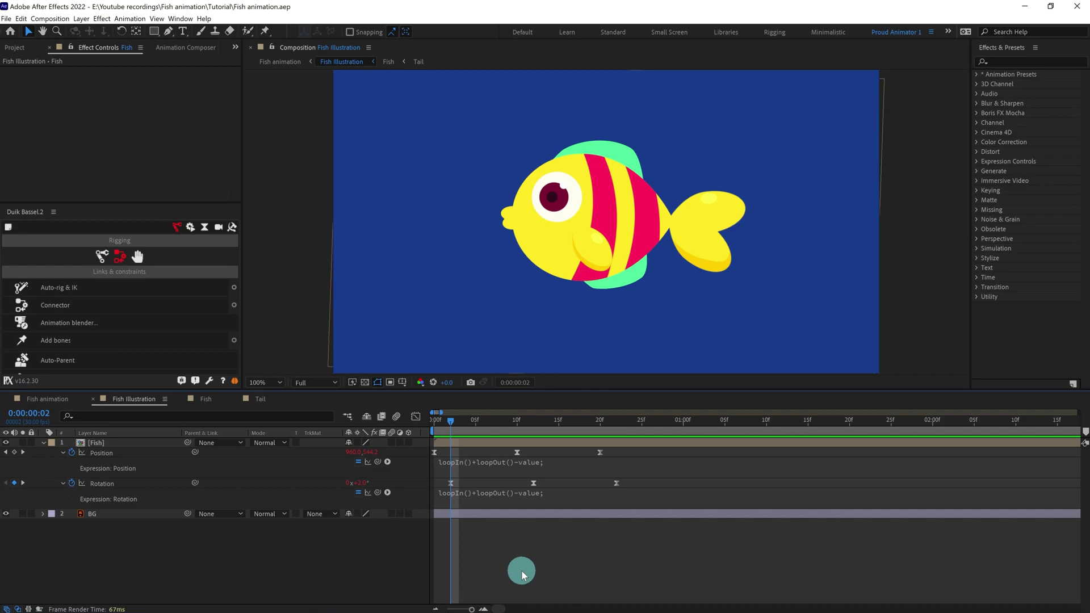
- Enter the Fish comp and twirl open the Body and Body Matte path properties
double_click(125, 445)
left_click(95, 491)
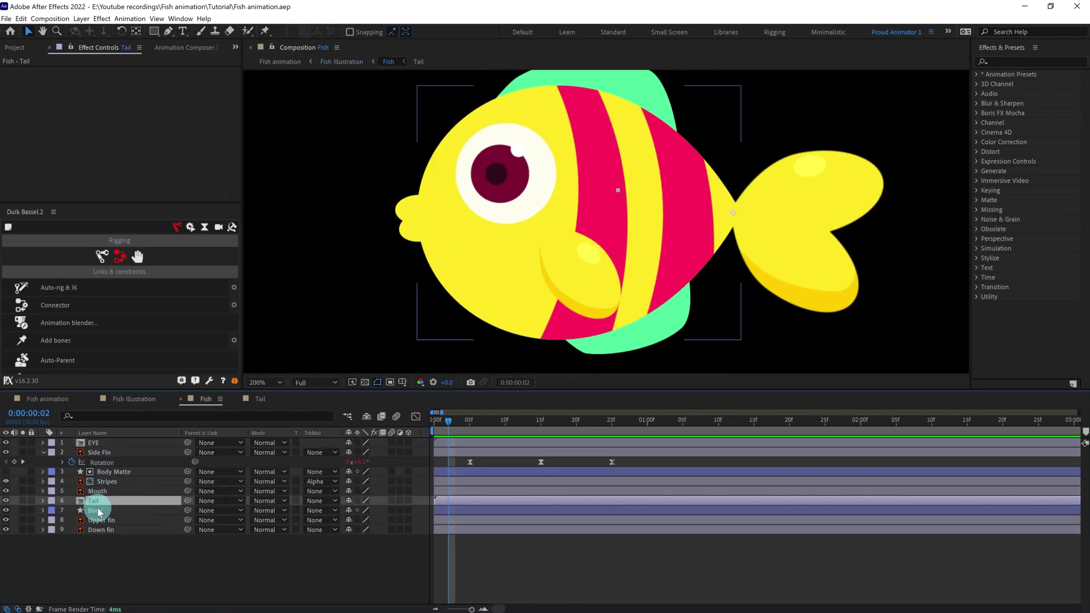
left_click(90, 511)
left_click(43, 511)
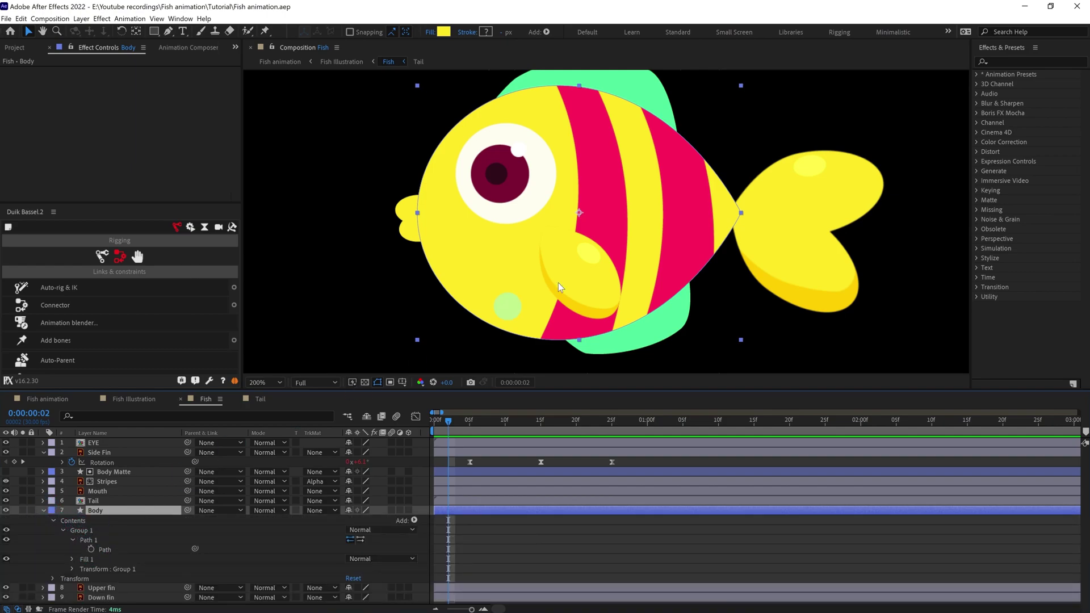
left_click(102, 472)
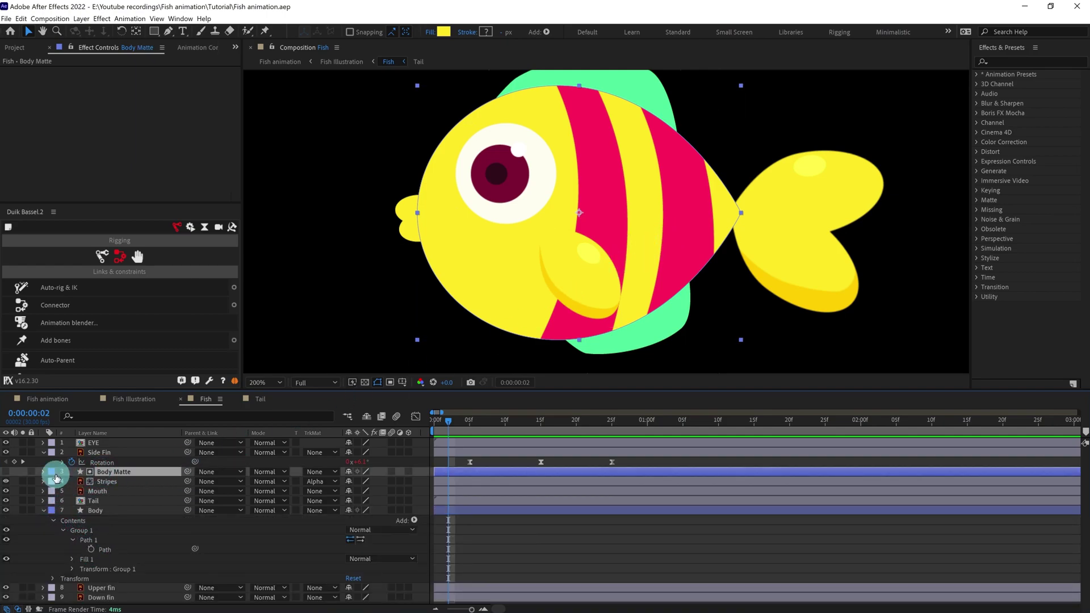
left_click(44, 472)
left_click(62, 491)
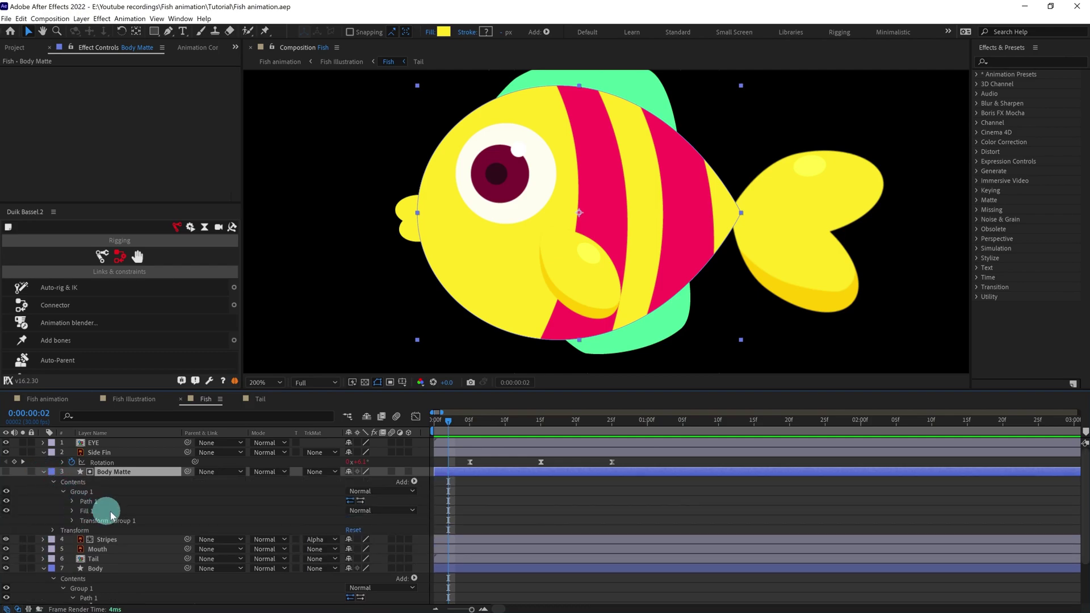
left_click(72, 501)
scroll(177, 510, "down", 2)
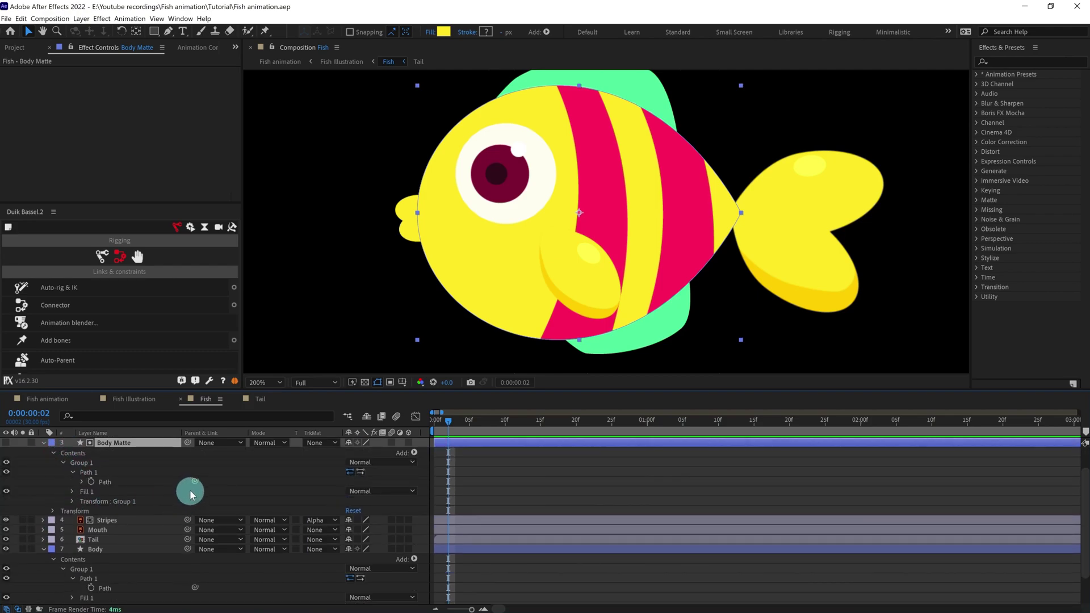
- Pick-whip Body Matte's Path to Body's Path and collapse Body Matte's contents
mouse_move(194, 482)
left_mouse_down()
mouse_move(107, 592)
mouse_move(95, 586)
mouse_move(119, 591)
left_mouse_up()
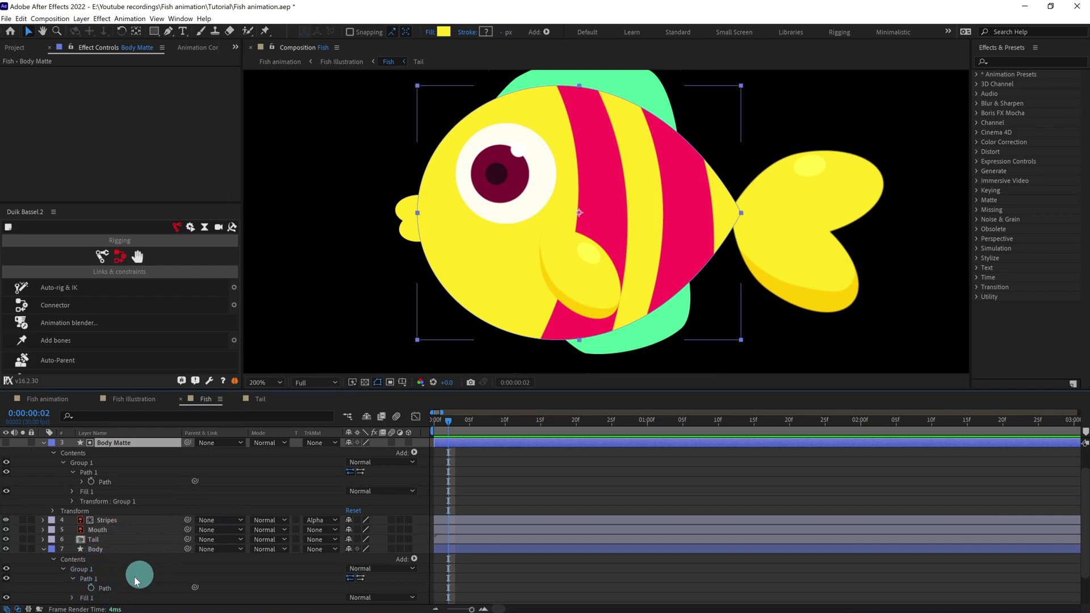
left_click(95, 548)
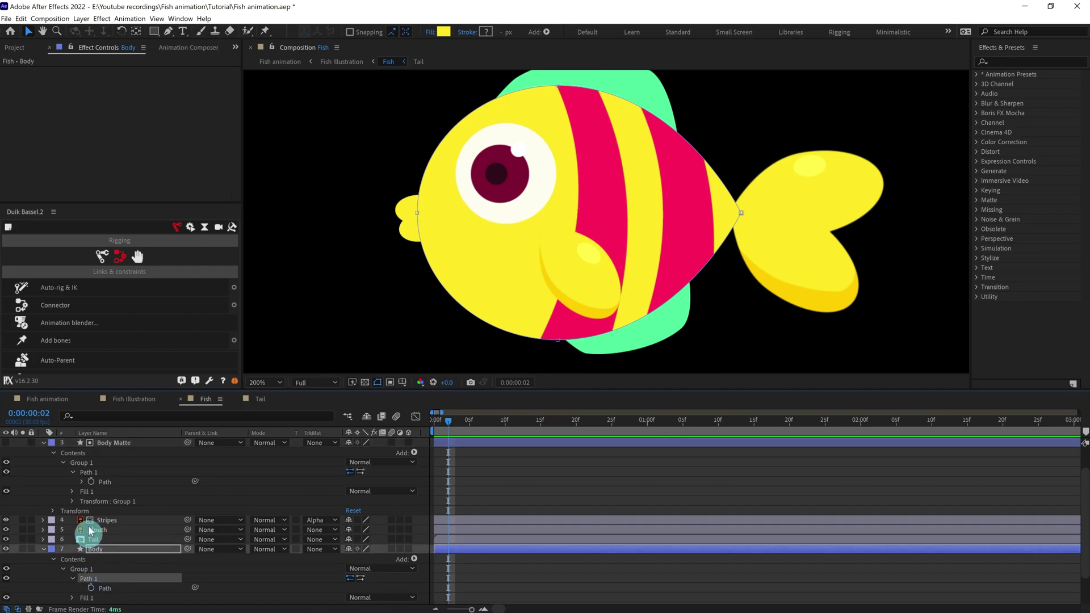
left_click(43, 444)
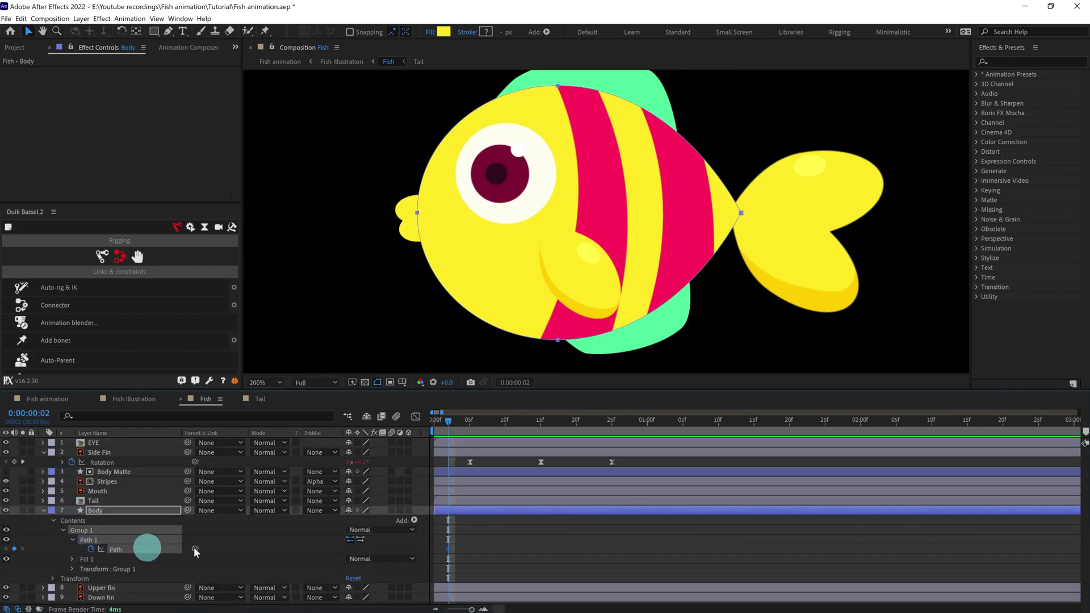
left_click(29, 413)
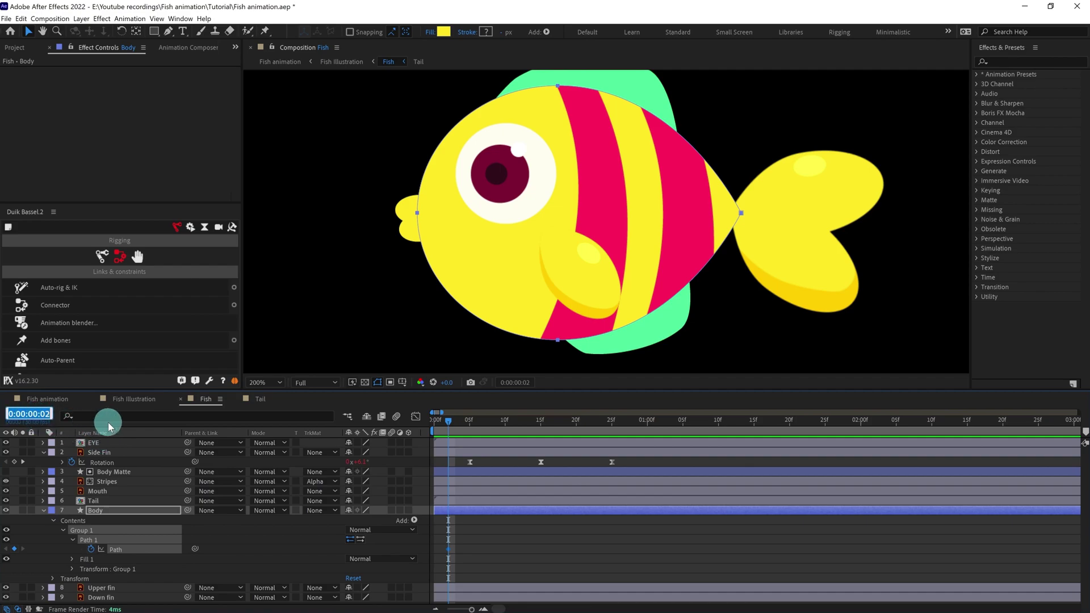
type("+10")
- Add a Body Path keyframe at frame 7
key("Return")
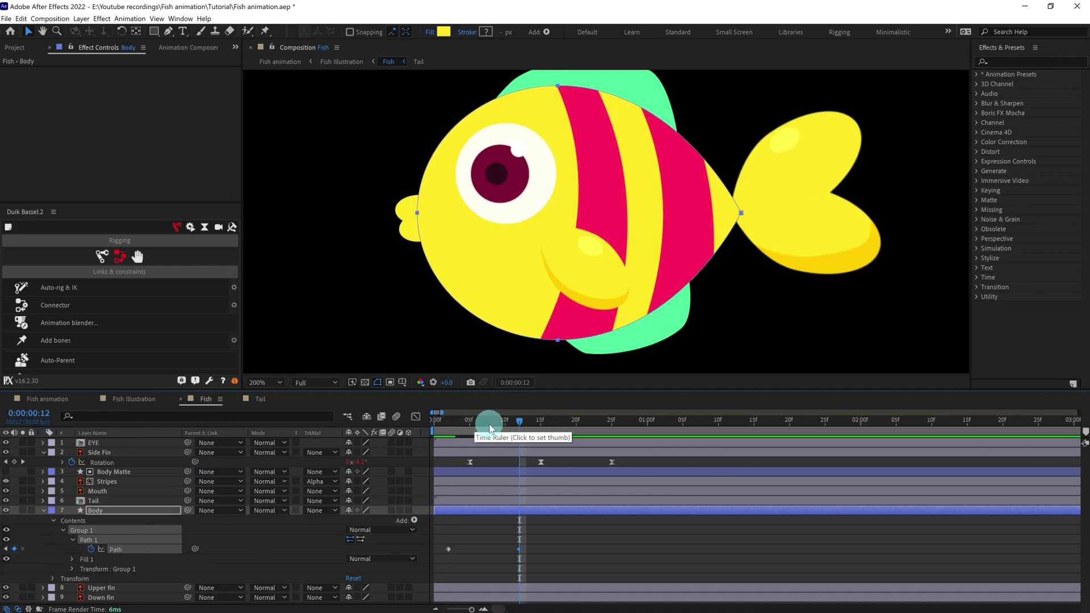
left_click_drag(518, 420, 447, 419)
left_click(15, 548)
- At frame 2, pull the body's front and tail-side vertices inward
left_click(94, 510)
left_click(419, 218)
left_click_drag(419, 218, 437, 216)
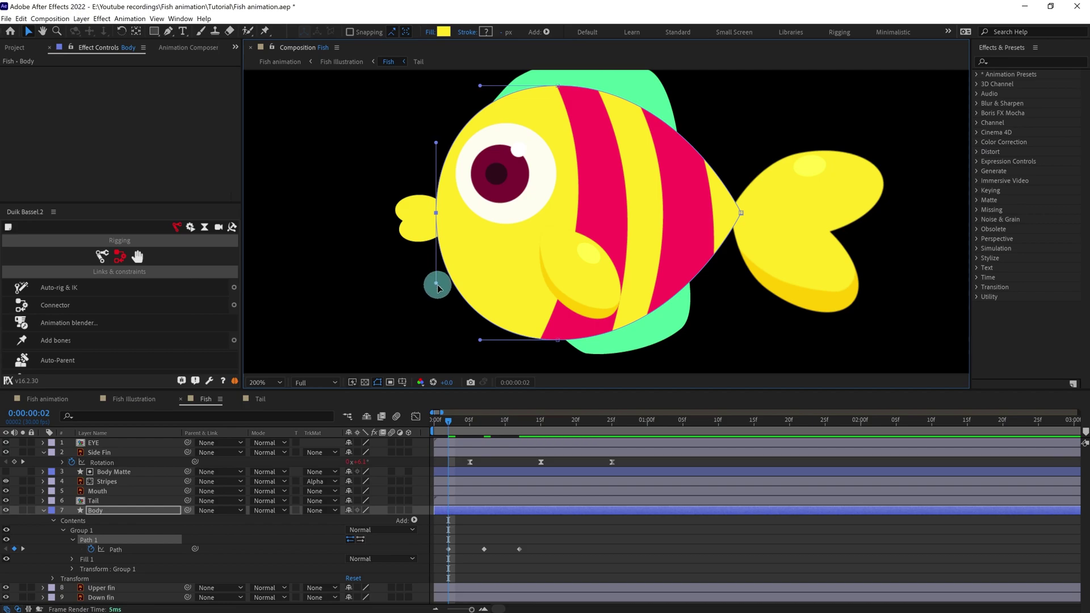
left_click_drag(437, 287, 439, 301)
mouse_move(434, 145)
left_mouse_down()
mouse_move(436, 154)
mouse_move(430, 122)
left_mouse_up()
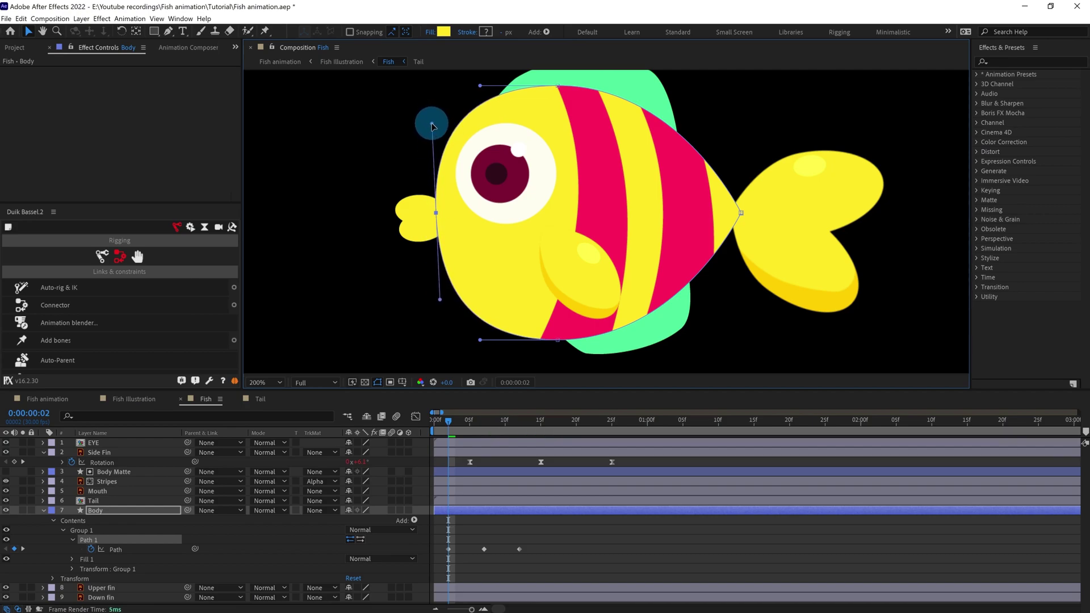
left_click_drag(739, 213, 720, 214)
left_click(437, 212)
left_click_drag(430, 128, 431, 135)
- At frame 12, squash the body vertices inward, then ease all three Path keyframes
left_click(517, 420)
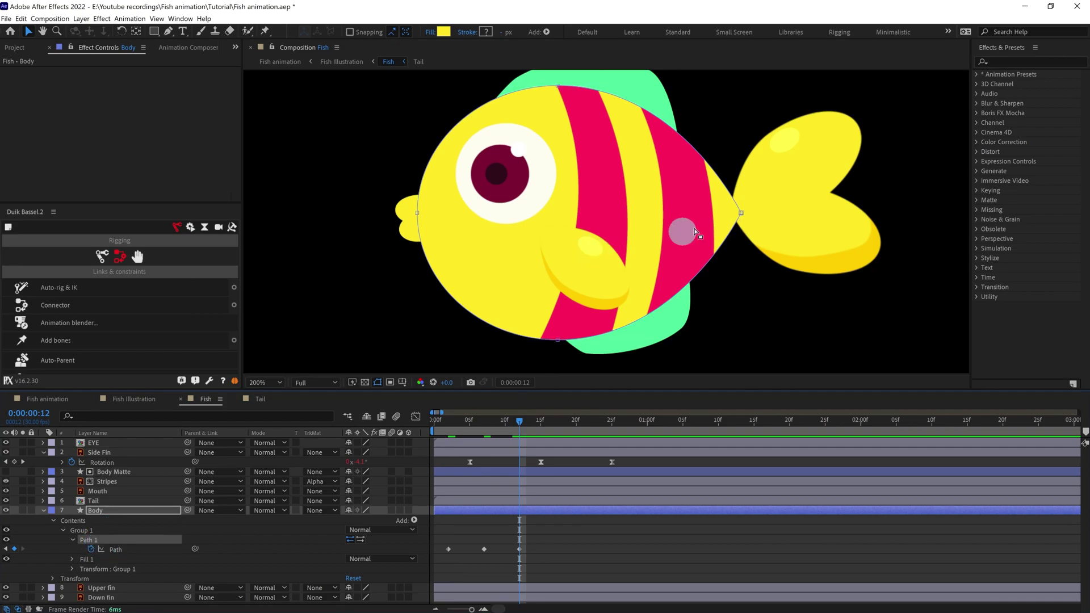
left_click(719, 215)
mouse_move(740, 214)
left_mouse_down()
mouse_move(722, 214)
mouse_move(723, 238)
left_mouse_up()
left_click_drag(418, 212, 428, 213)
mouse_move(429, 158)
left_mouse_down()
mouse_move(428, 145)
mouse_move(430, 156)
left_mouse_up()
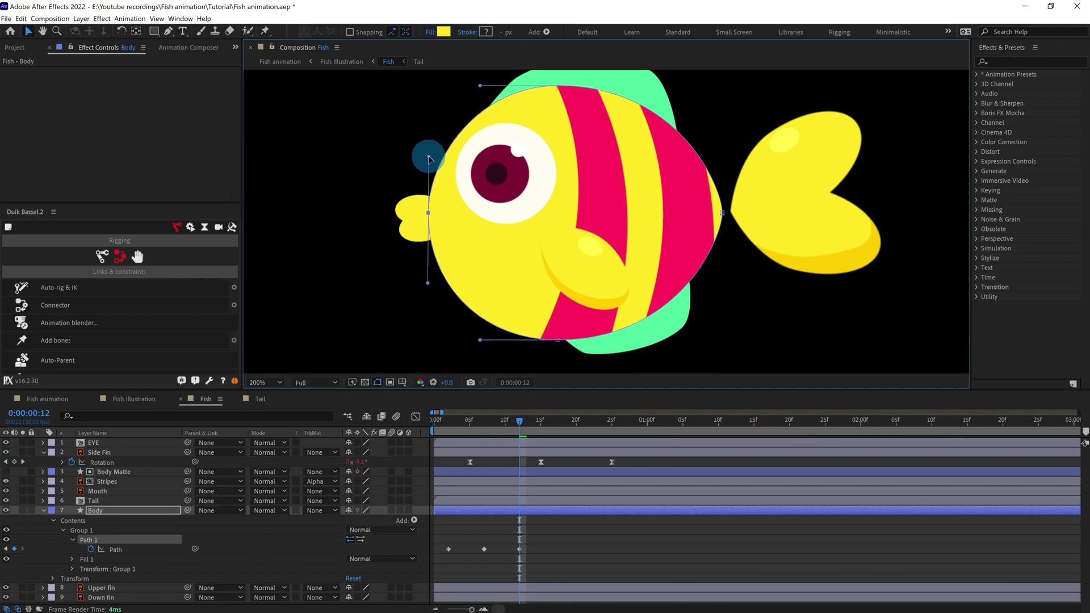
left_click_drag(428, 284, 428, 264)
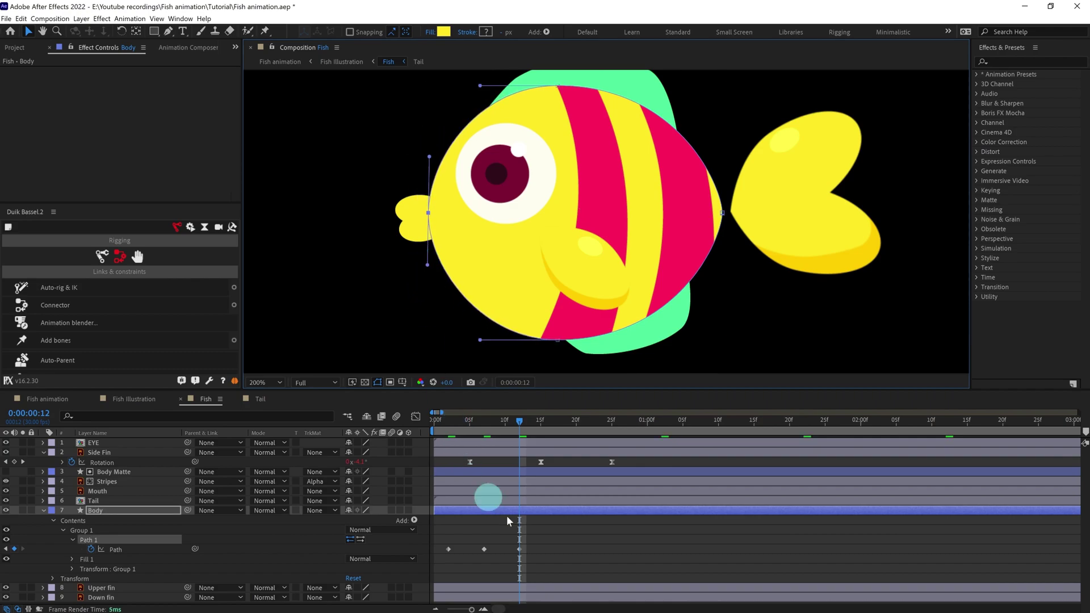
left_click_drag(557, 567, 436, 538)
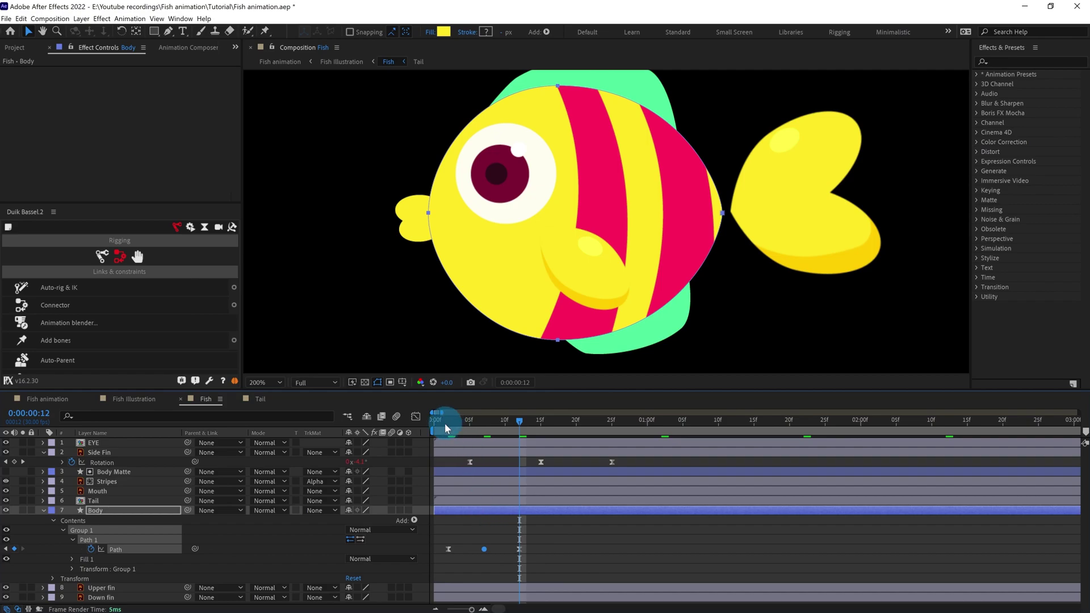
left_click_drag(444, 424, 448, 424)
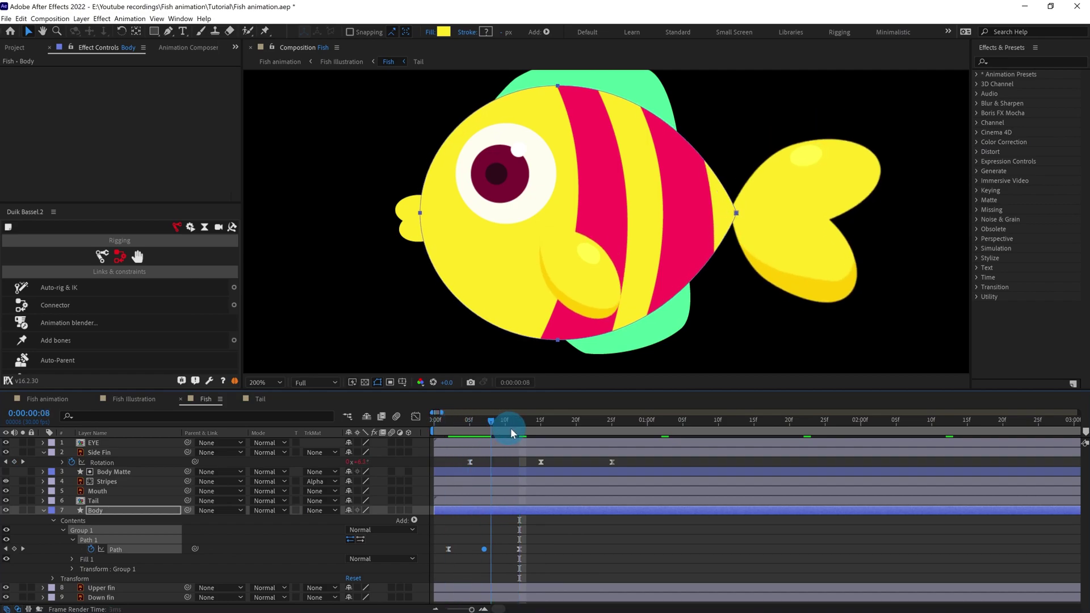
- Move the Mouth's anchor toward the body and keyframe Position, shifting it inward at frame 2
left_click(581, 565)
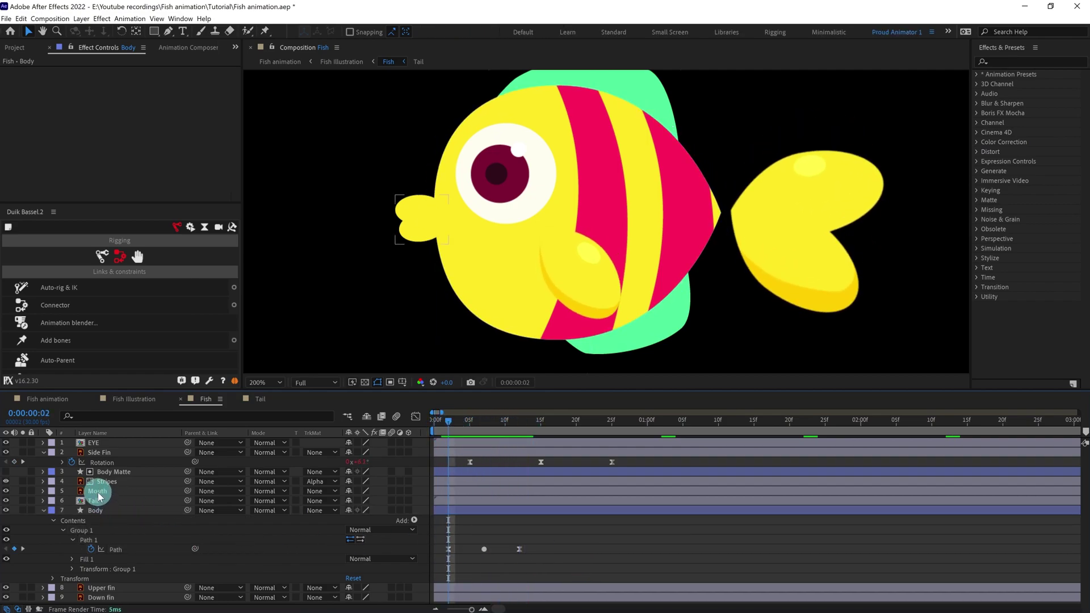
left_click(96, 490)
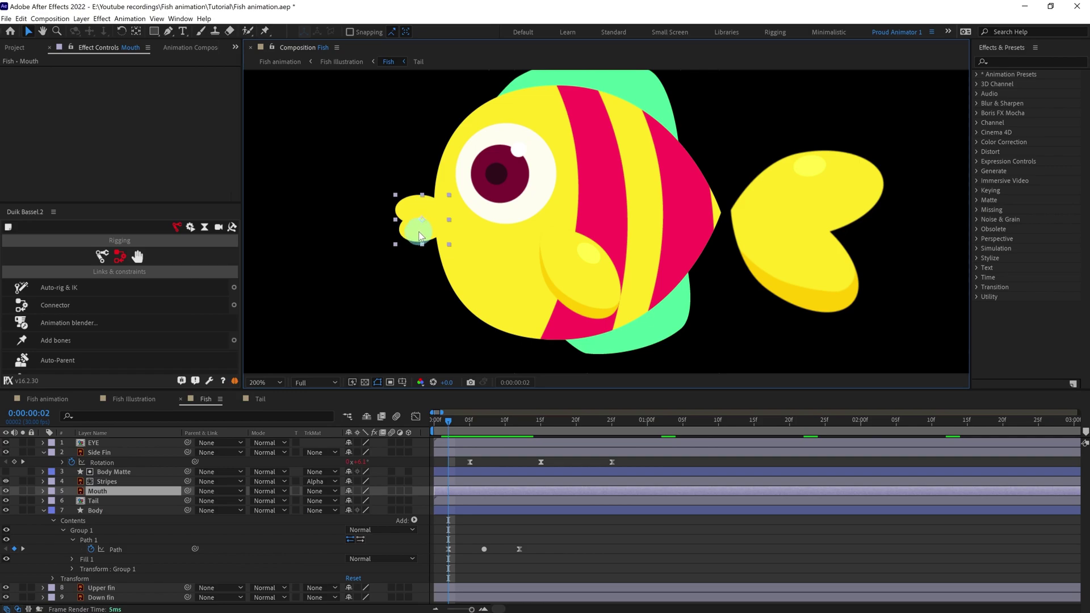
left_click_drag(432, 223, 449, 224)
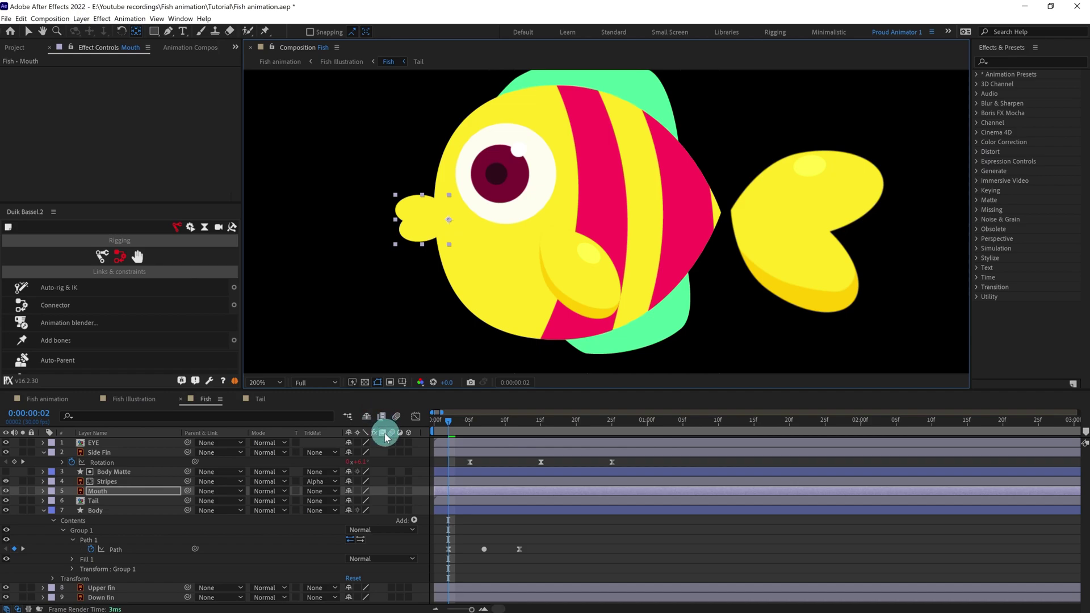
key("p")
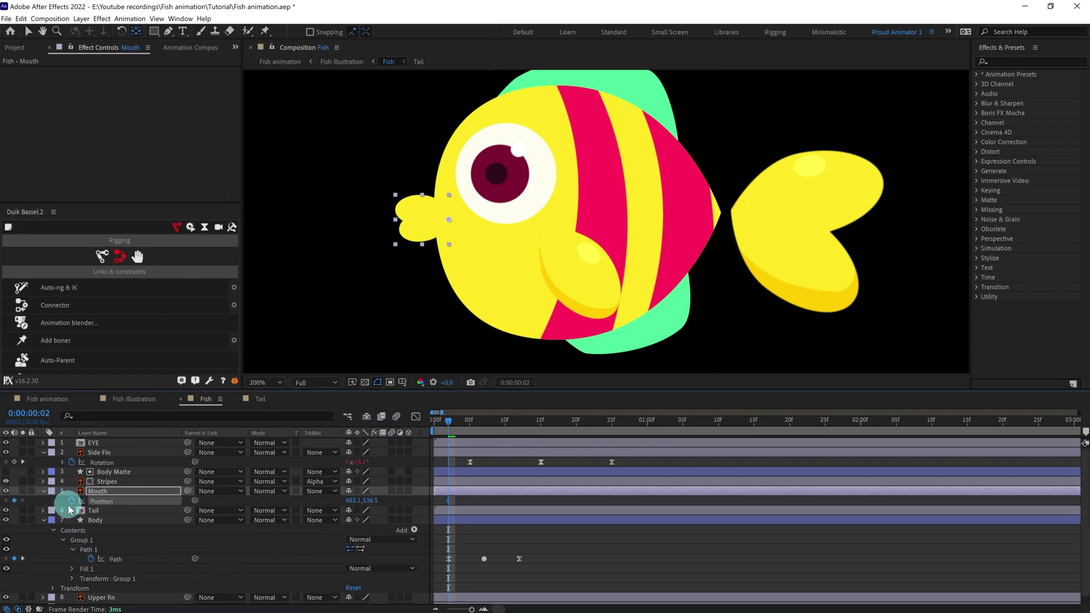
left_click(81, 501)
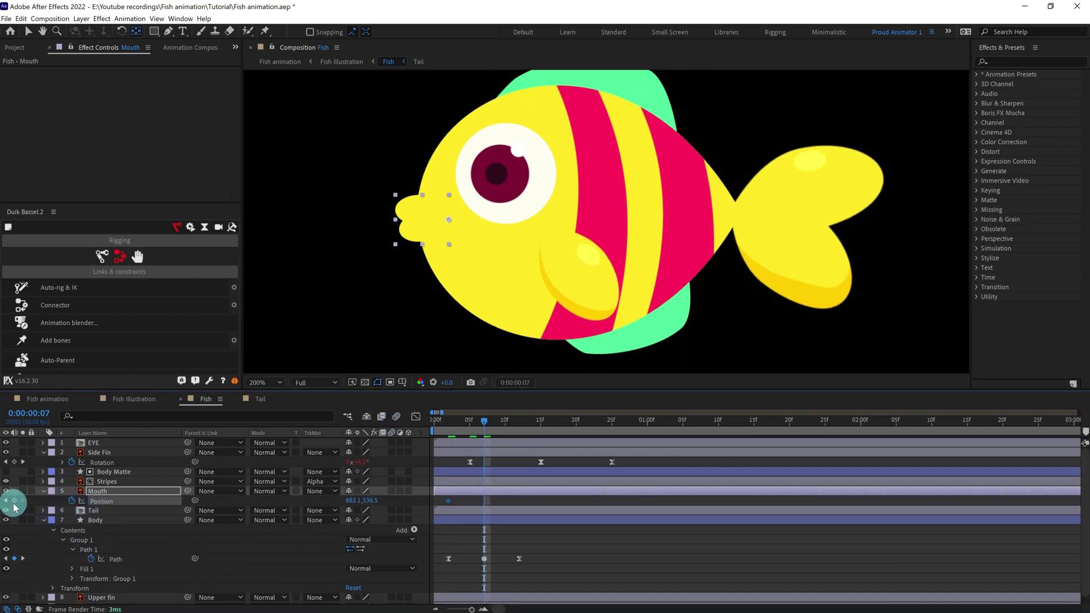
key("Home")
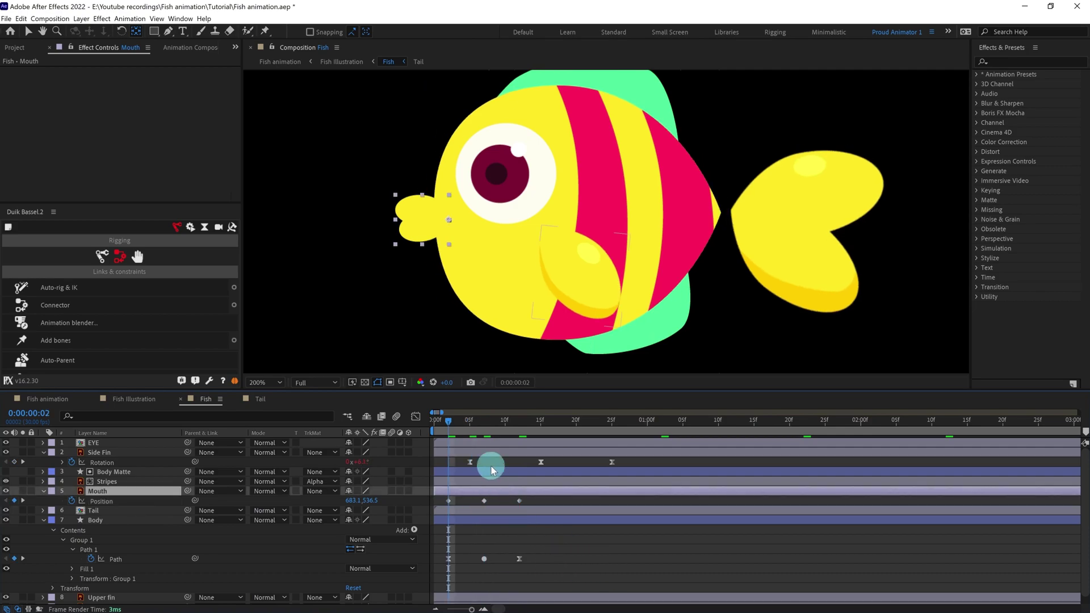
left_click_drag(428, 217, 438, 218)
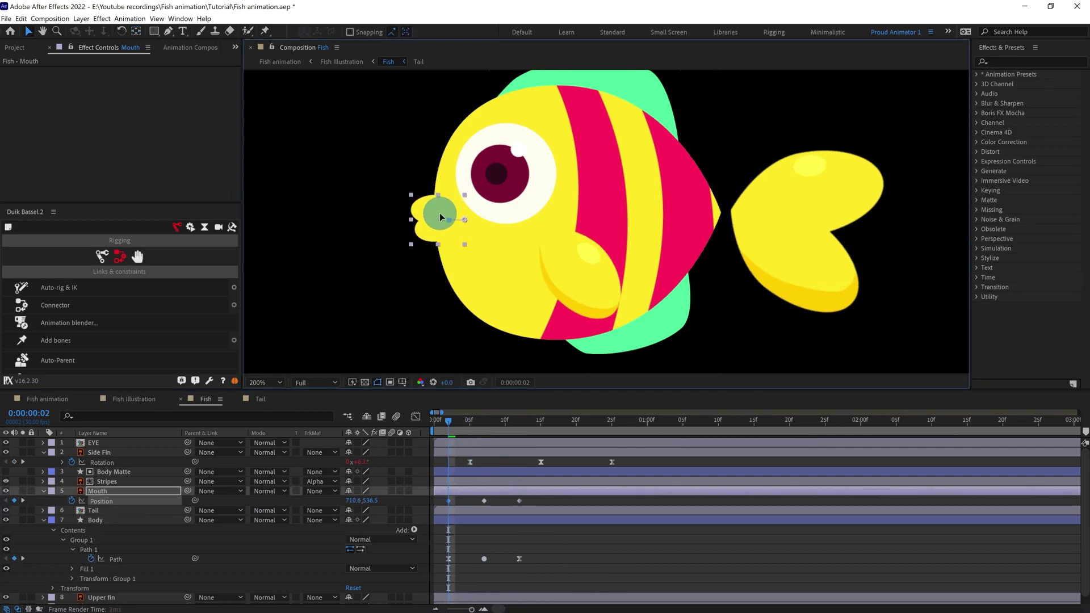
- Reveal Mouth's Anchor Point and Scale, and narrow Scale to 79% at frames 2 and 12
left_click(518, 418)
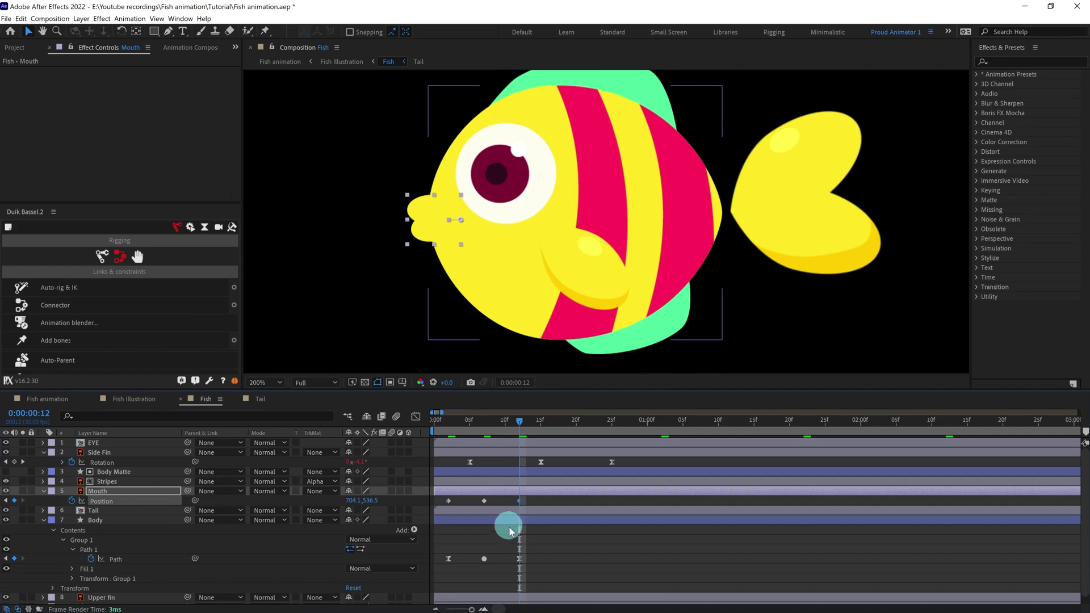
key("shift+a")
key("shift+s")
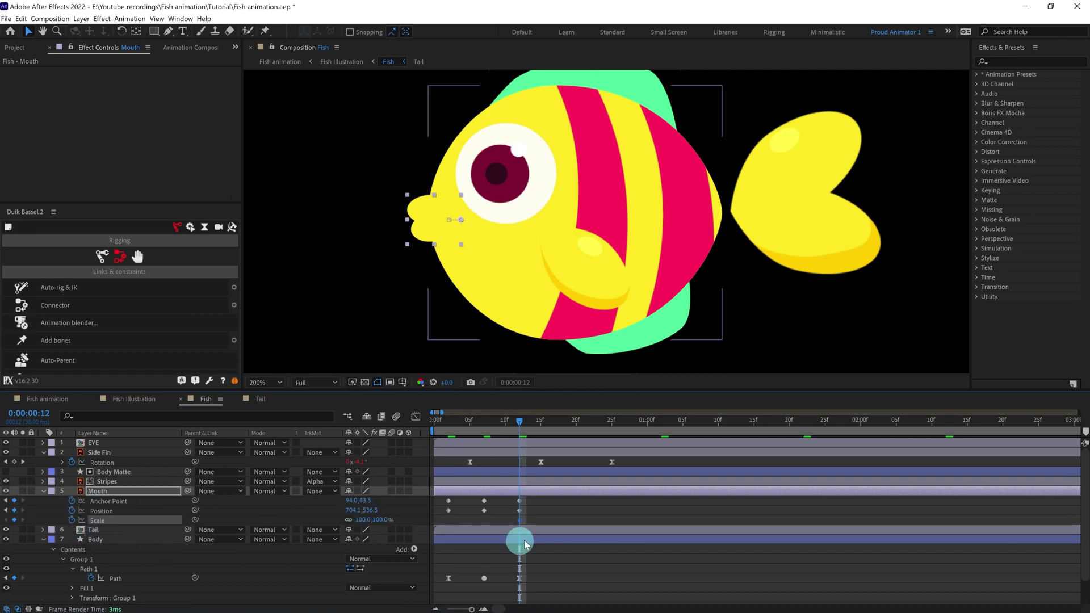
left_click(481, 420)
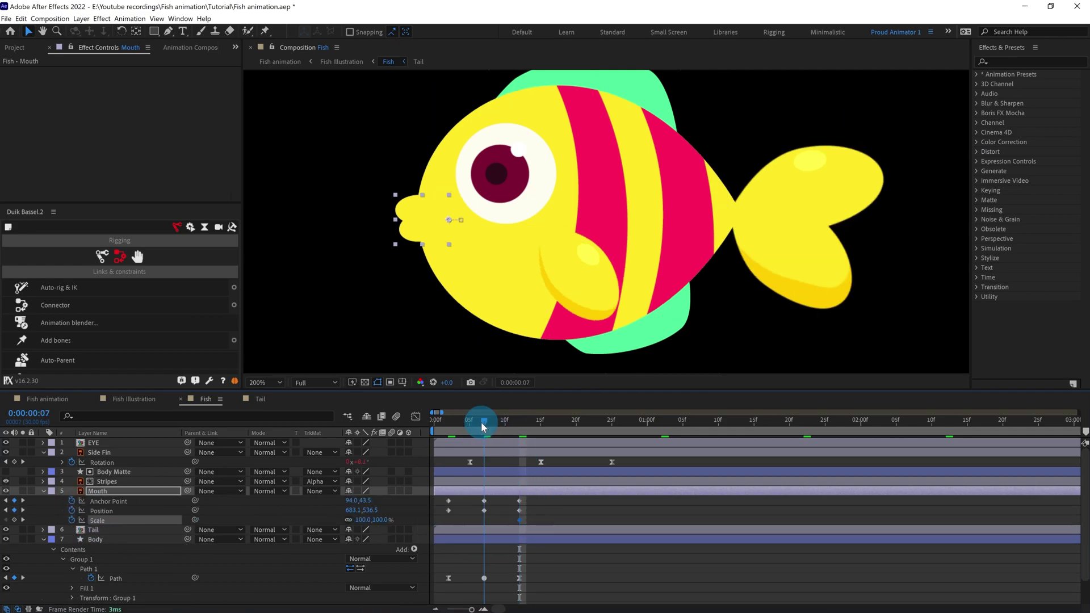
left_click(447, 420)
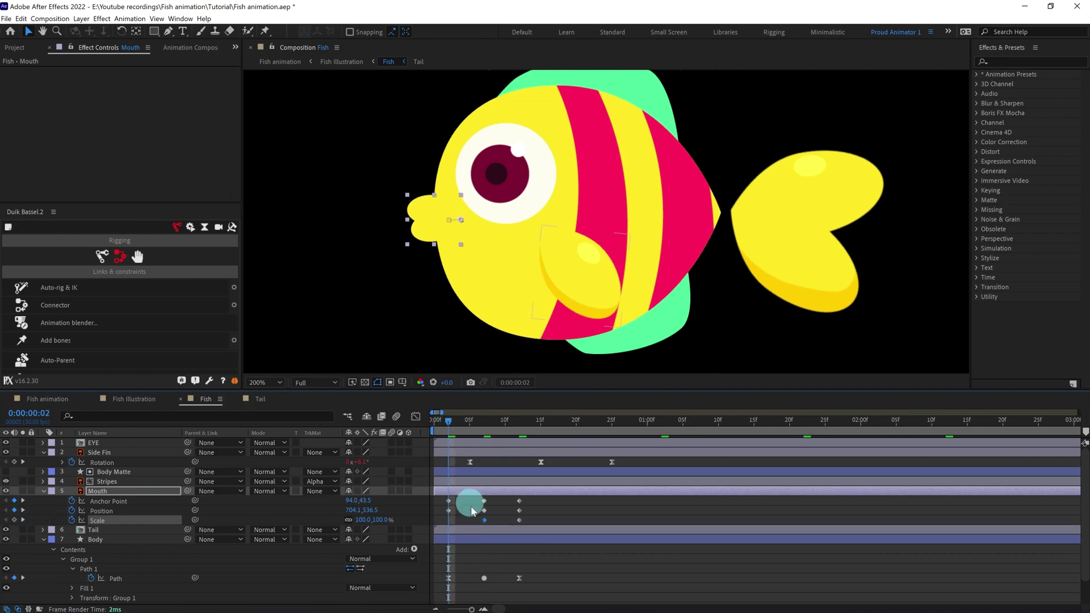
left_click(363, 520)
left_click_drag(363, 519, 371, 520)
left_click(128, 490)
left_click(521, 420)
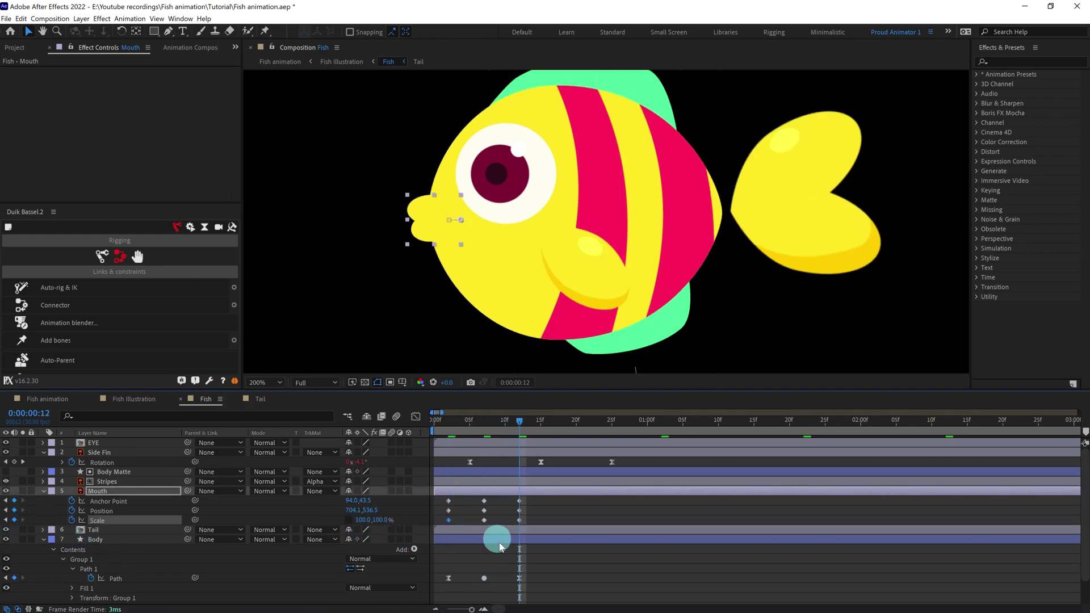
- Select all Mouth keyframes, apply Easy Ease, and scrub to preview
left_click_drag(545, 493, 438, 528)
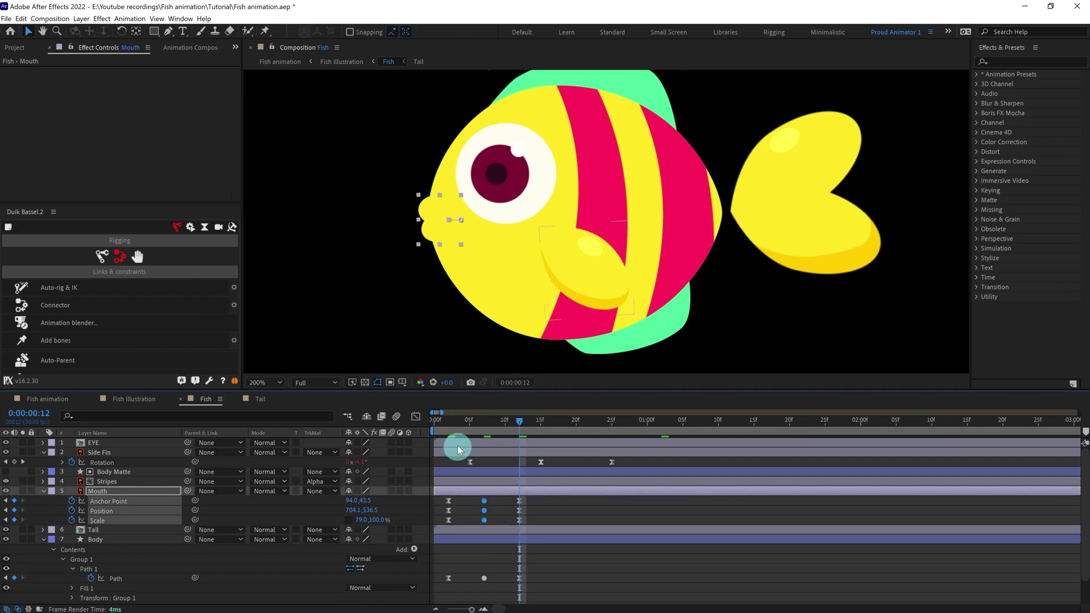
left_click_drag(452, 420, 511, 420)
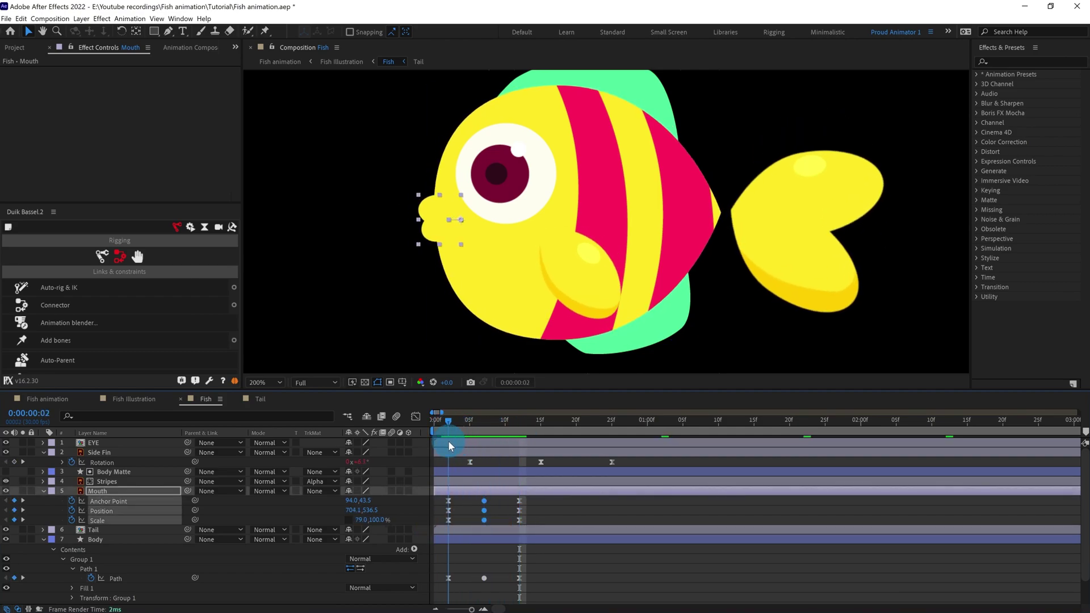
left_click(448, 420)
left_click(554, 513)
scroll(586, 335, "down", 1)
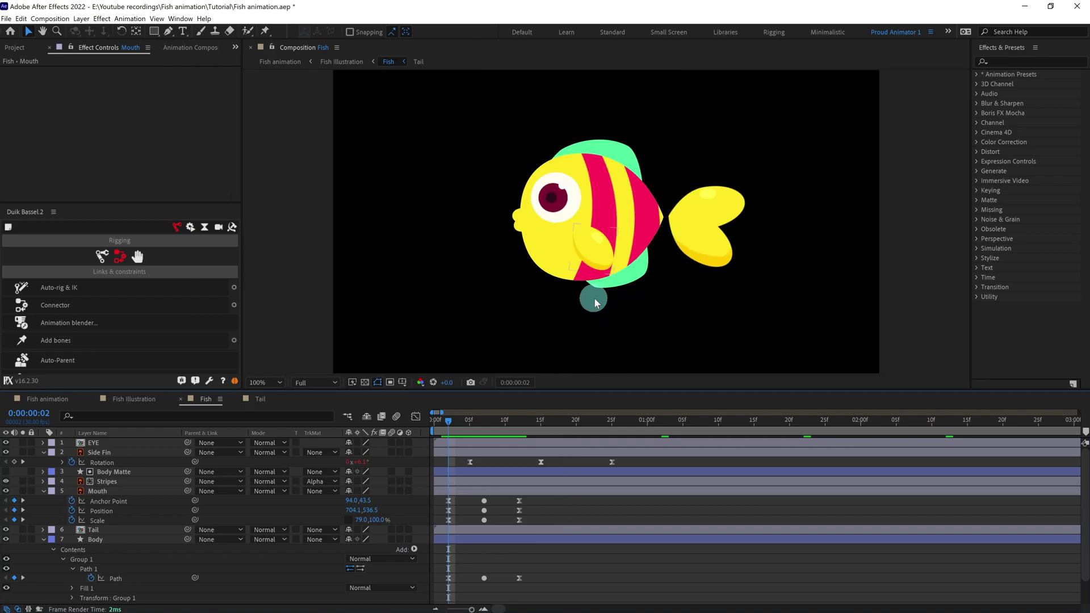
- Make the Tail layer 3D, reveal Position and Rotation, and adjust Y Rotation
left_click(109, 531)
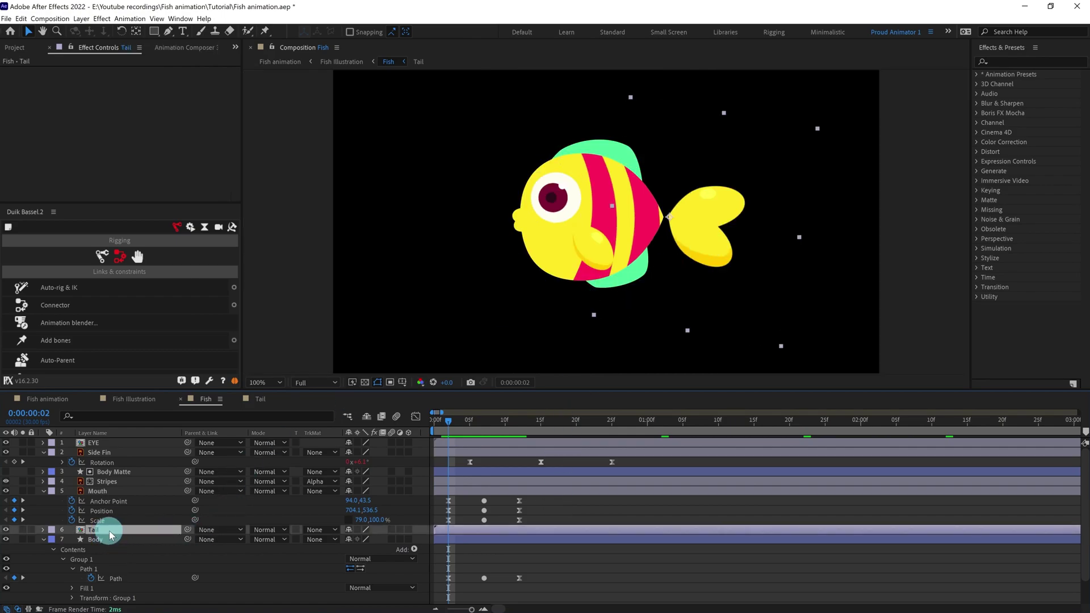
left_click(411, 530)
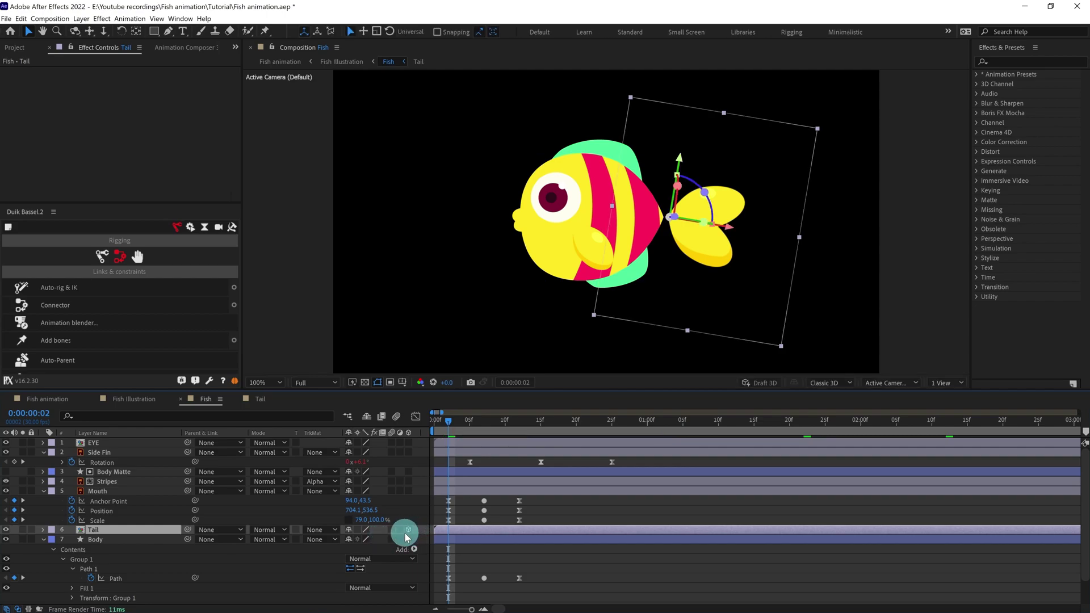
key("p")
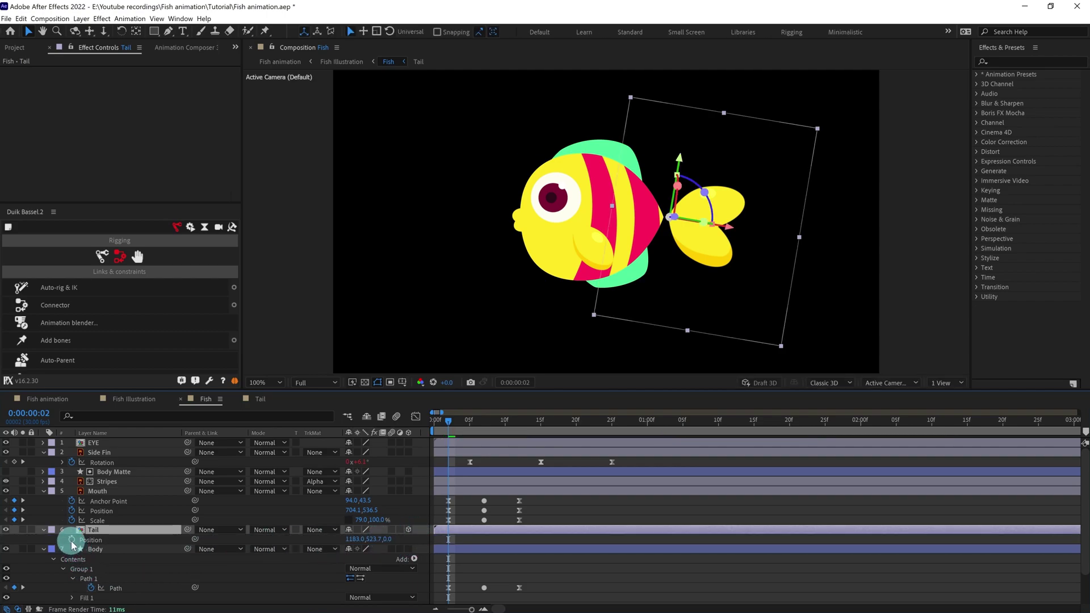
key("r")
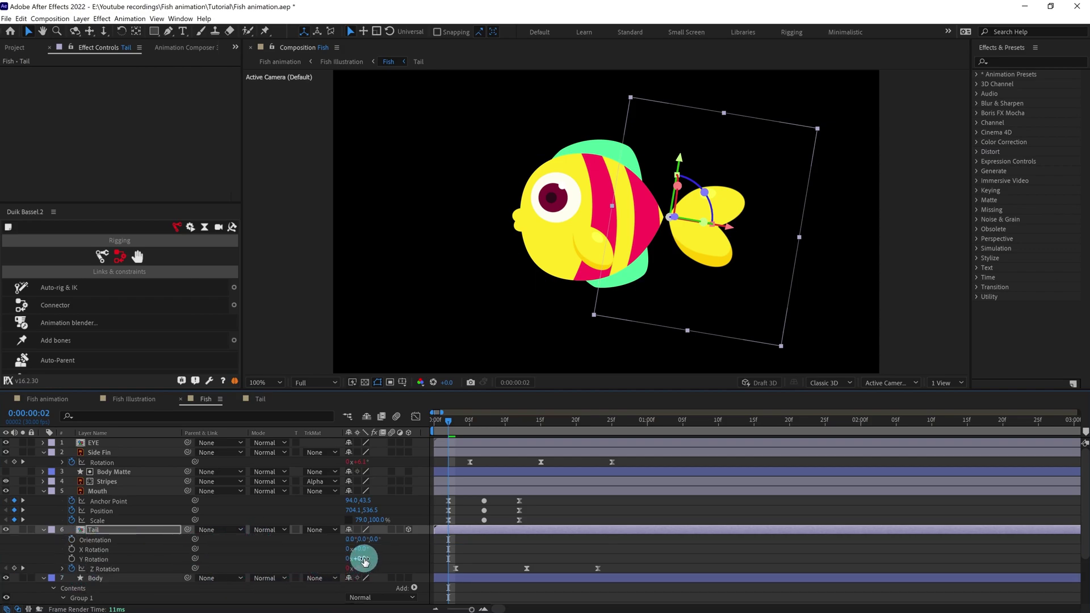
left_click_drag(363, 560, 375, 560)
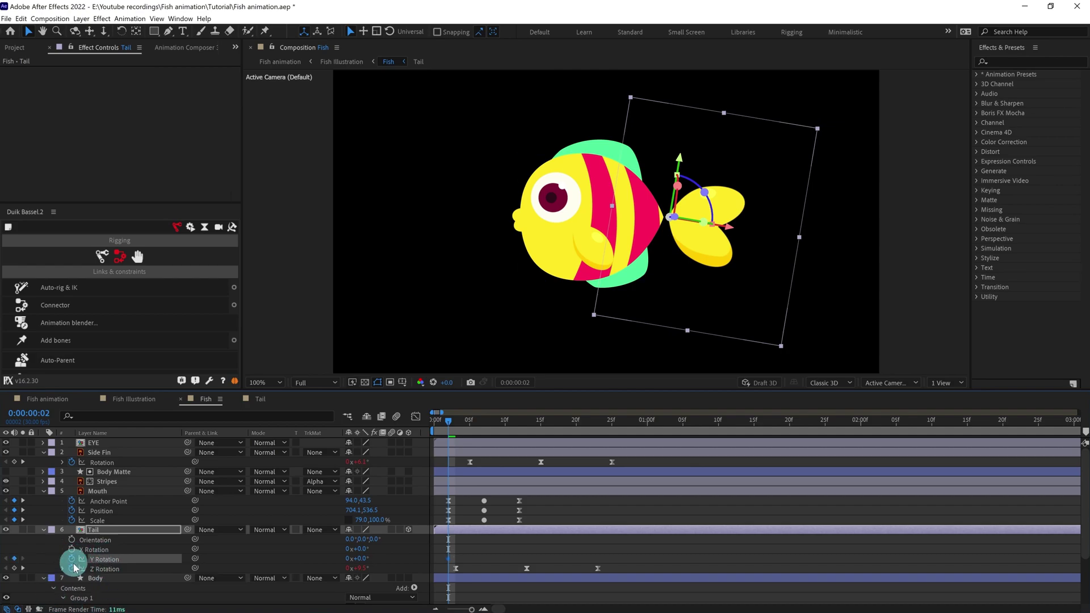
- Add Tail keyframes at frames 7 and 12, and rotate it around Y at frame 2
left_click(74, 550)
key("u")
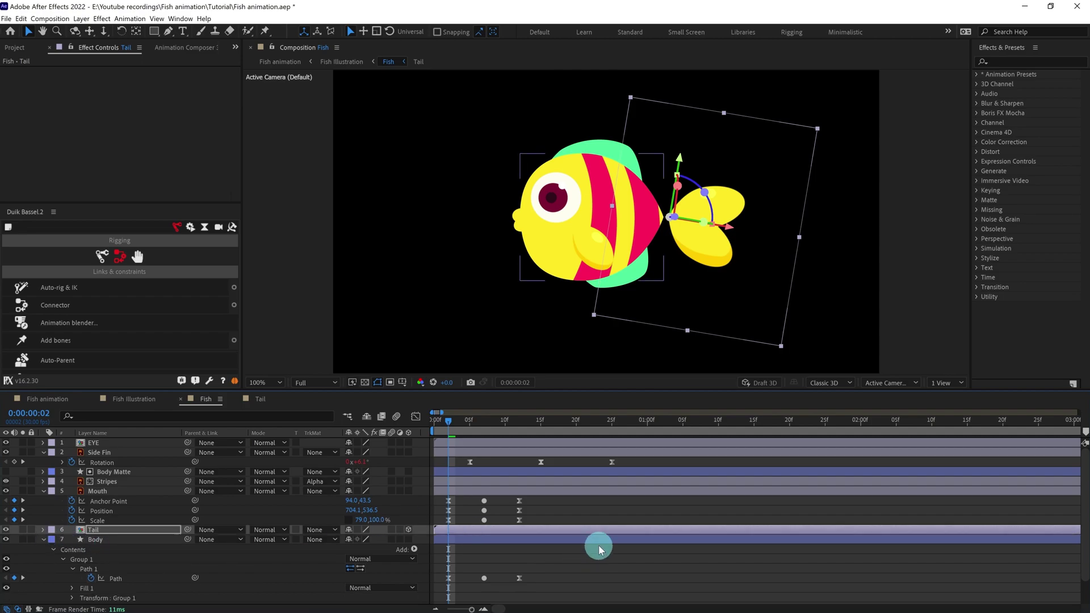
left_click(484, 421)
left_click(14, 540)
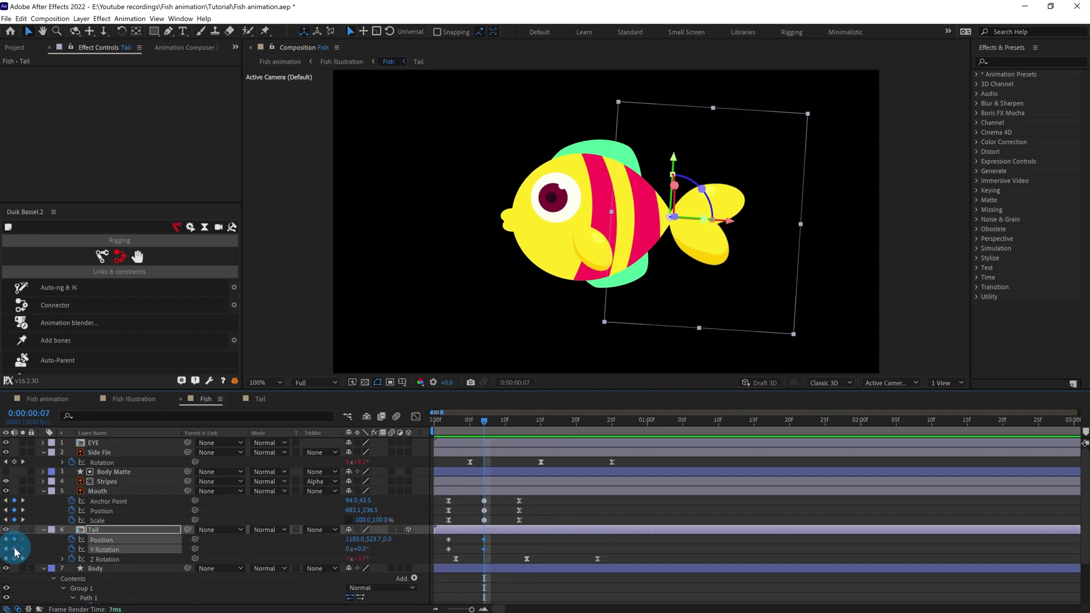
left_click(517, 421)
left_click(14, 541)
left_click(448, 420)
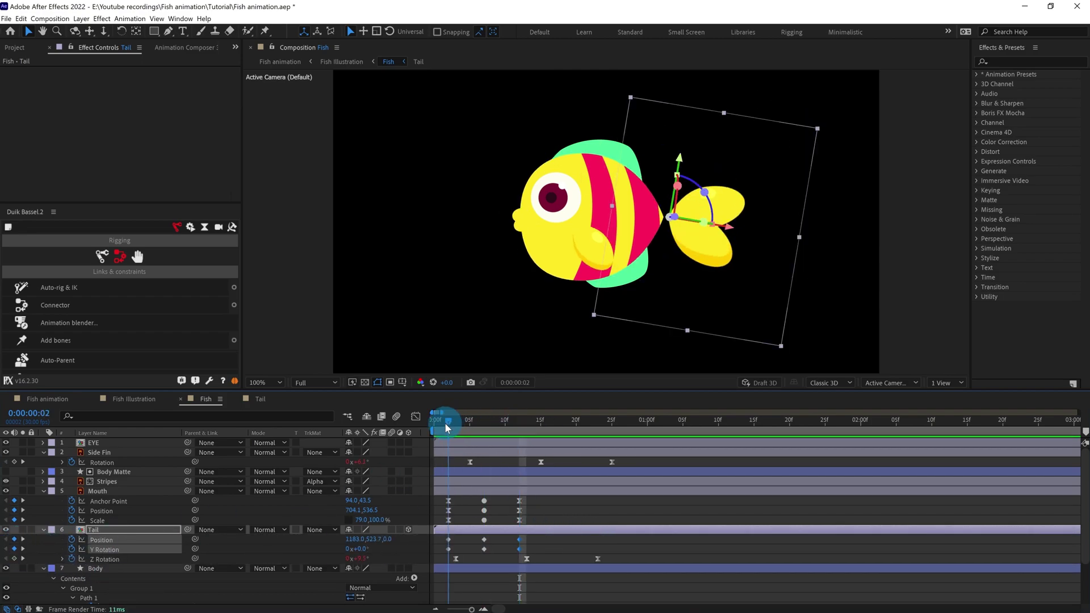
left_click_drag(366, 549, 356, 549)
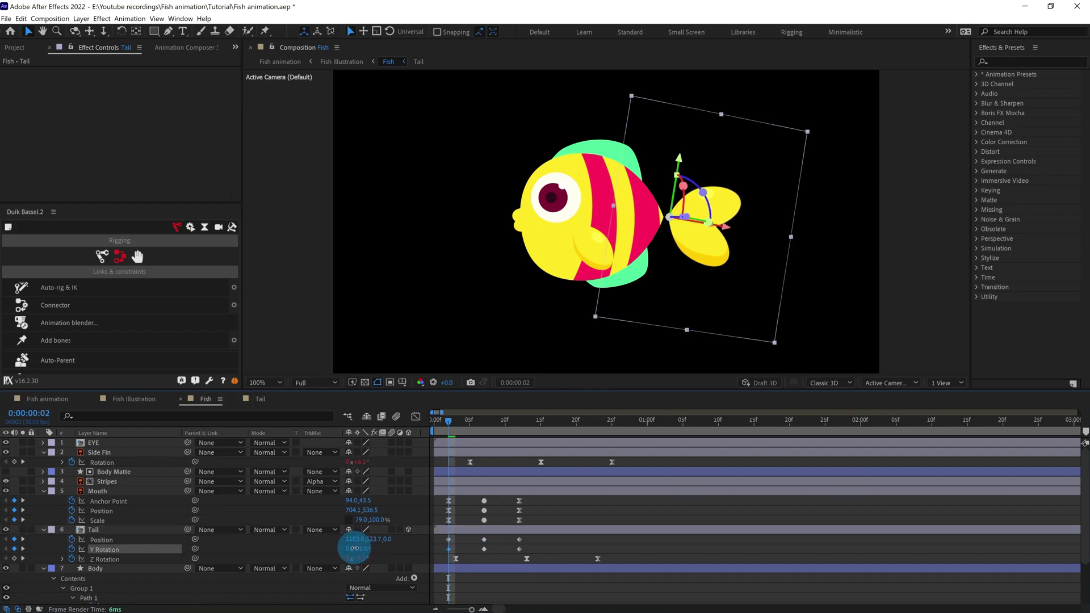
scroll(664, 293, "up", 1)
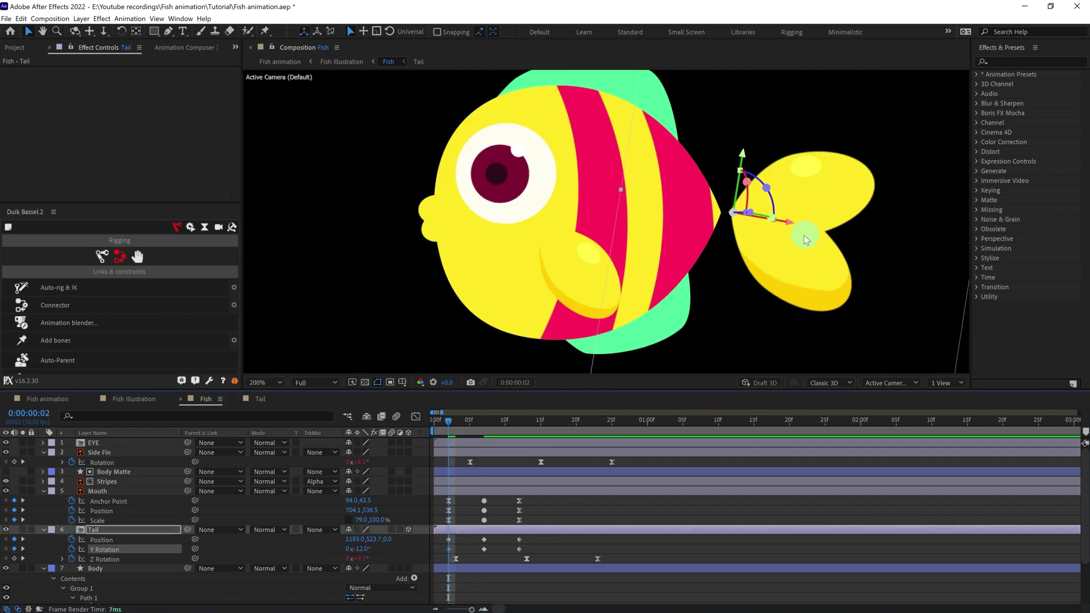
- Nudge the Tail's position left and set Y Rotation to 20 at frame 12
left_click(101, 540)
key("Left")
key("Left")
key("Left")
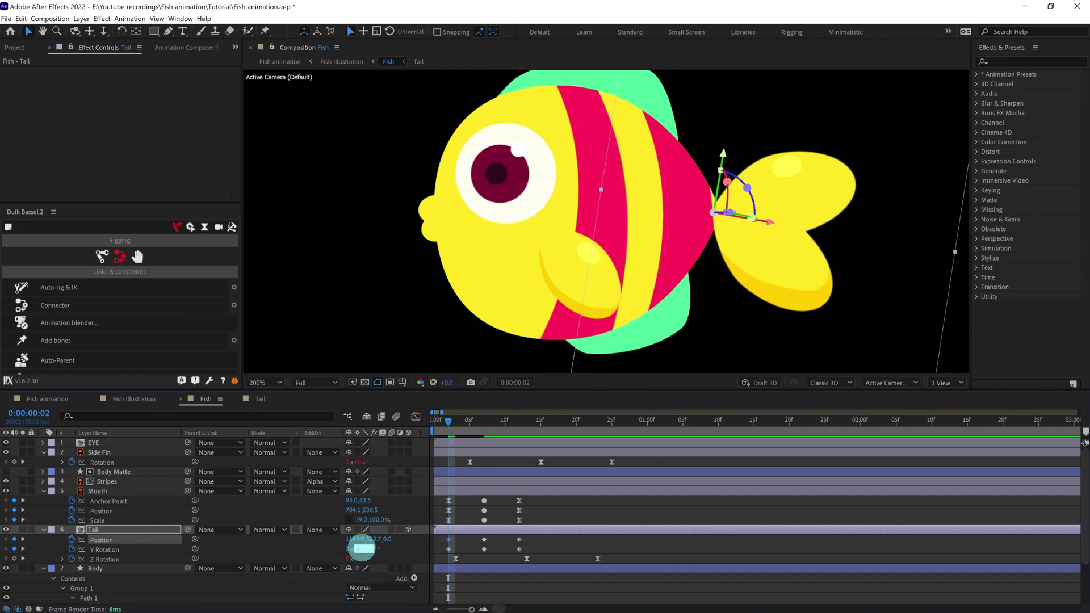
left_click(519, 420)
left_click(448, 540)
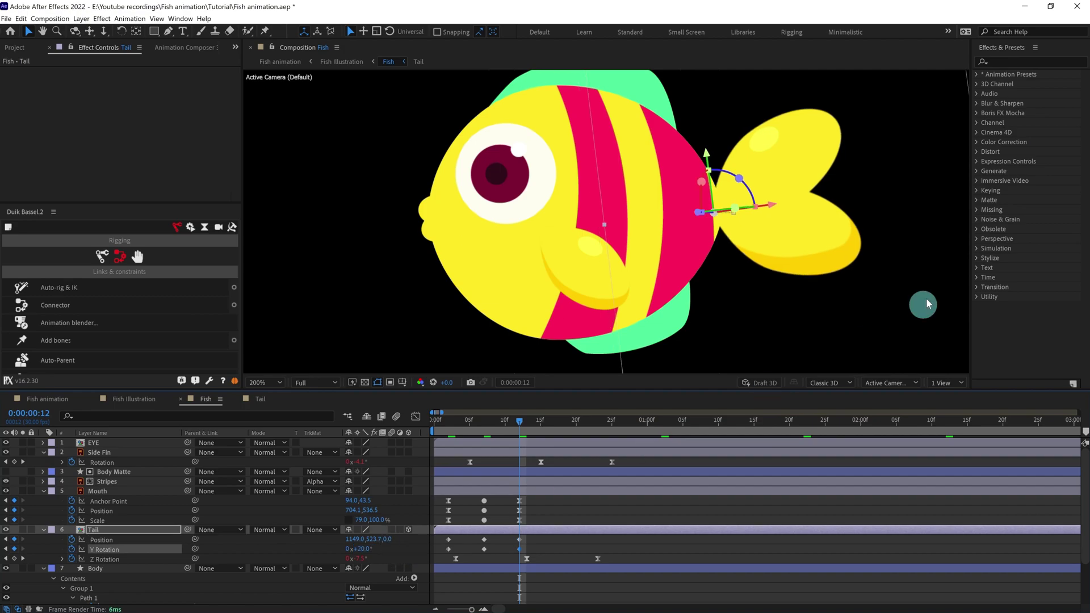
left_click(924, 294)
scroll(924, 293, "down", 1)
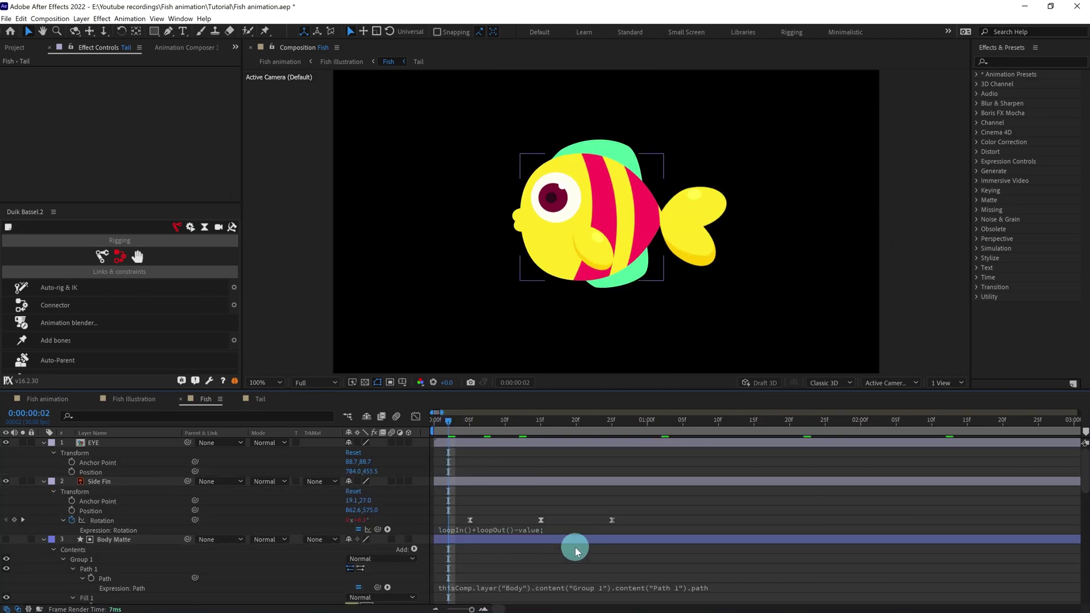
key("u")
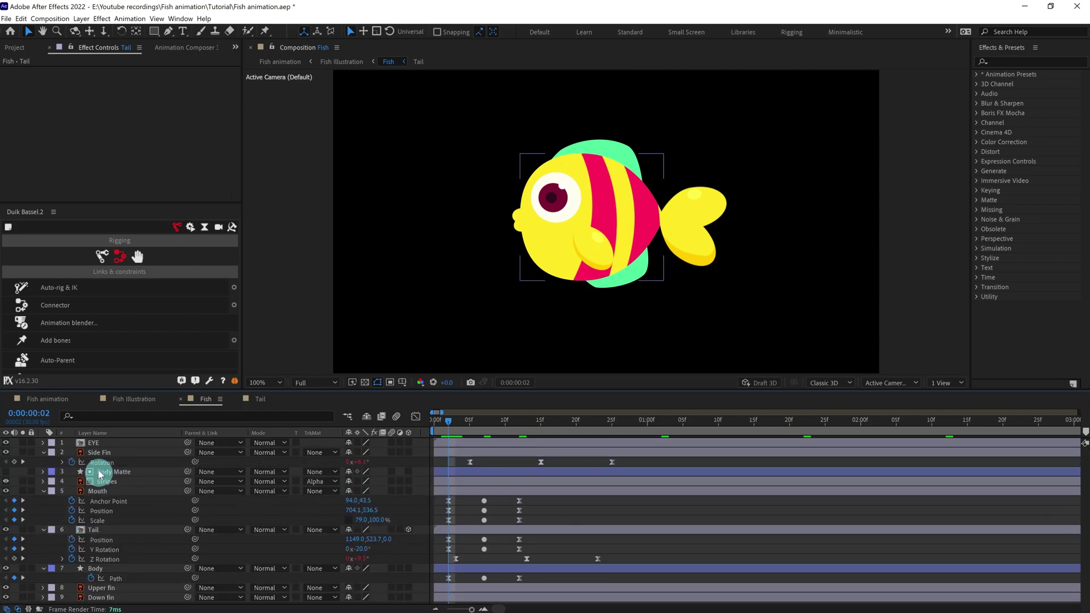
- Keyframe the EYE's Position and nudge it slightly left by frame 12
left_click(102, 444)
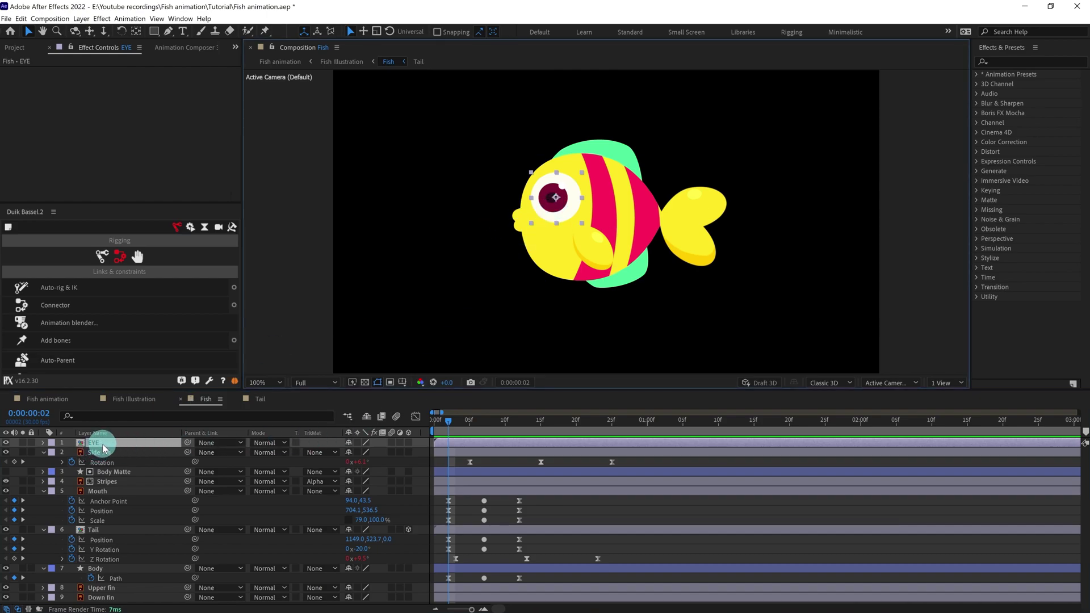
key("p")
key("space")
left_click(15, 453)
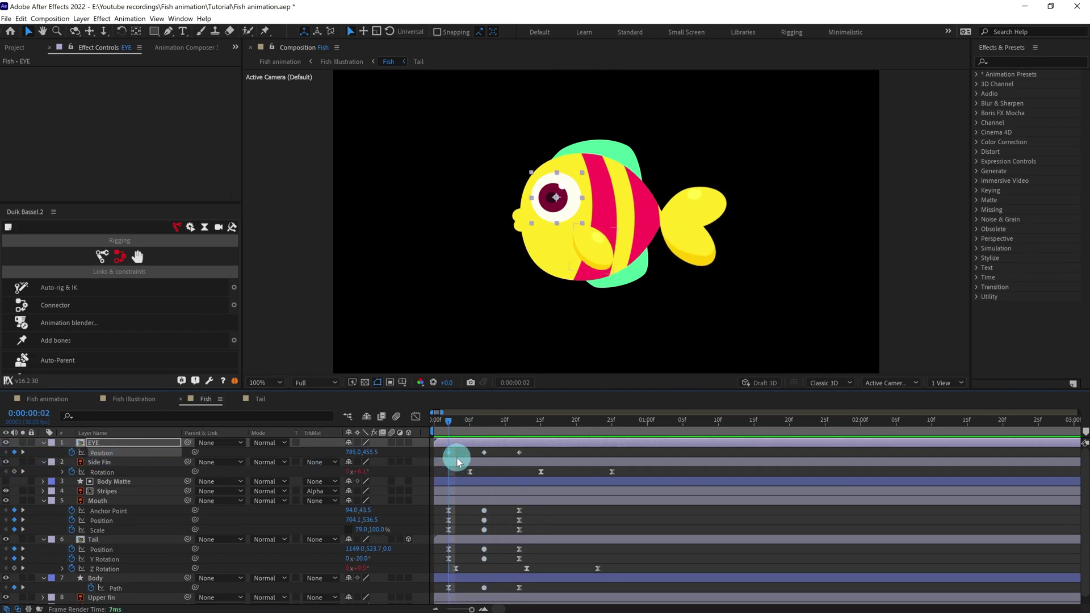
left_click_drag(524, 422, 519, 423)
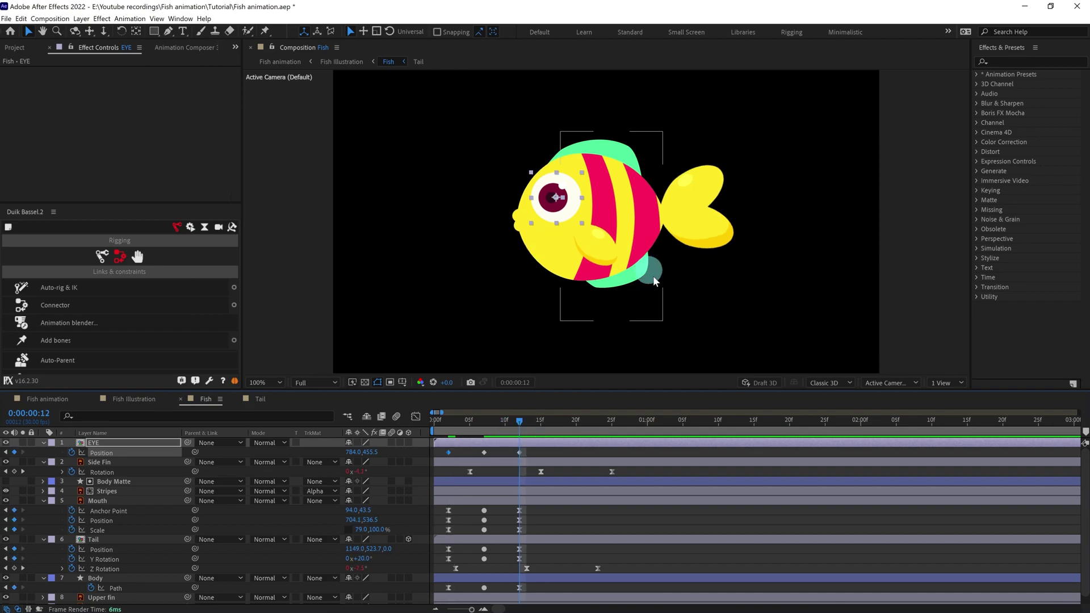
left_click(741, 324)
left_click(551, 444)
key("shift+Left")
mouse_move(522, 452)
left_mouse_down()
mouse_move(449, 452)
mouse_move(449, 420)
left_mouse_up()
left_click(136, 532)
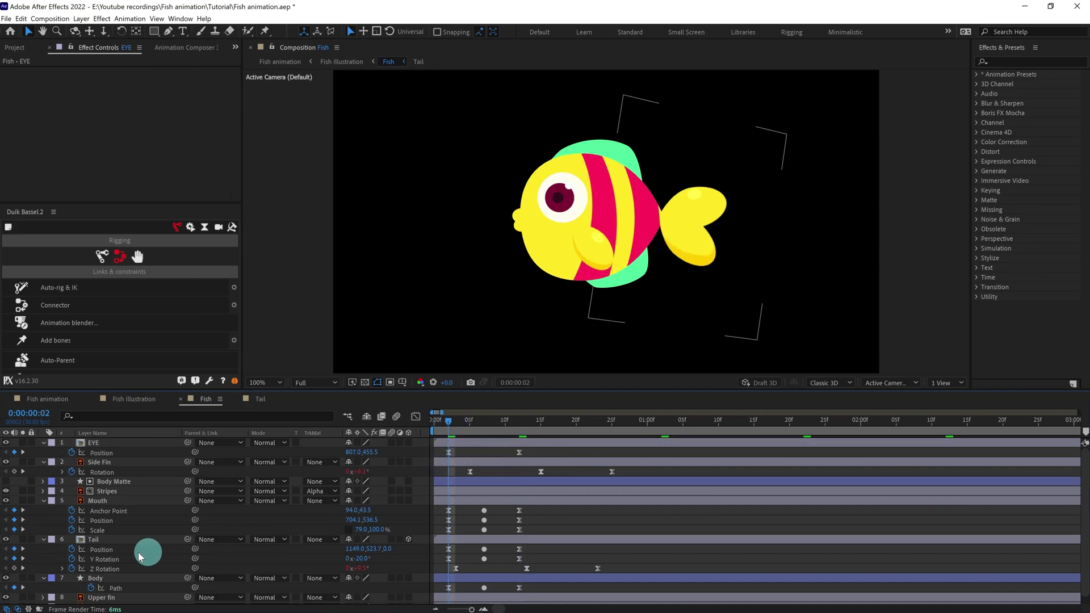
left_click(115, 577)
scroll(115, 580, "down", 1)
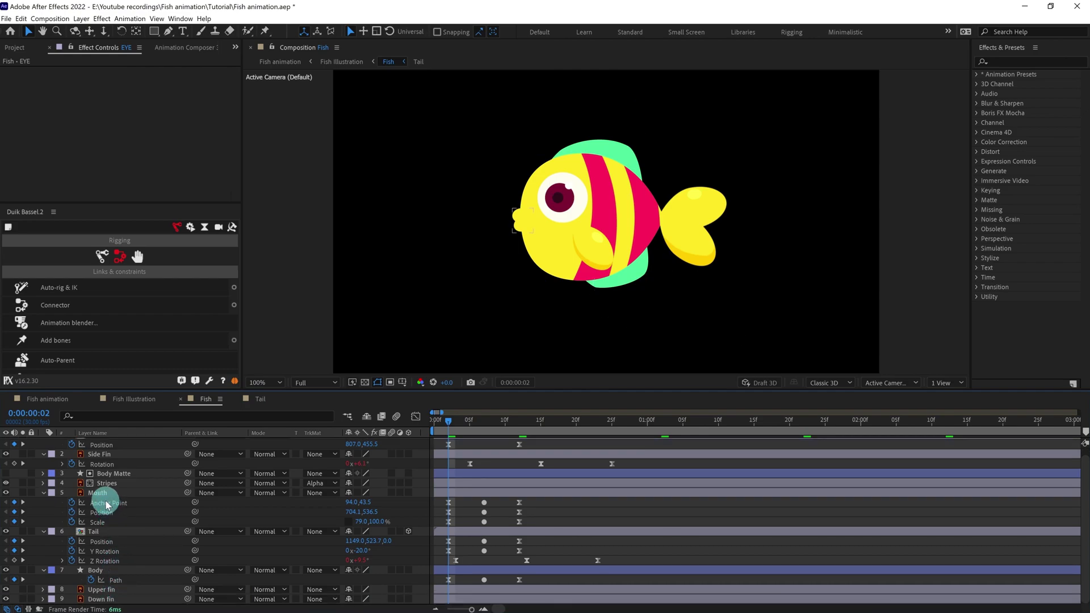
scroll(107, 502, "up", 1)
- Reveal Side Fin's Position and keyframe it at frames 2 and 12
left_click(107, 463)
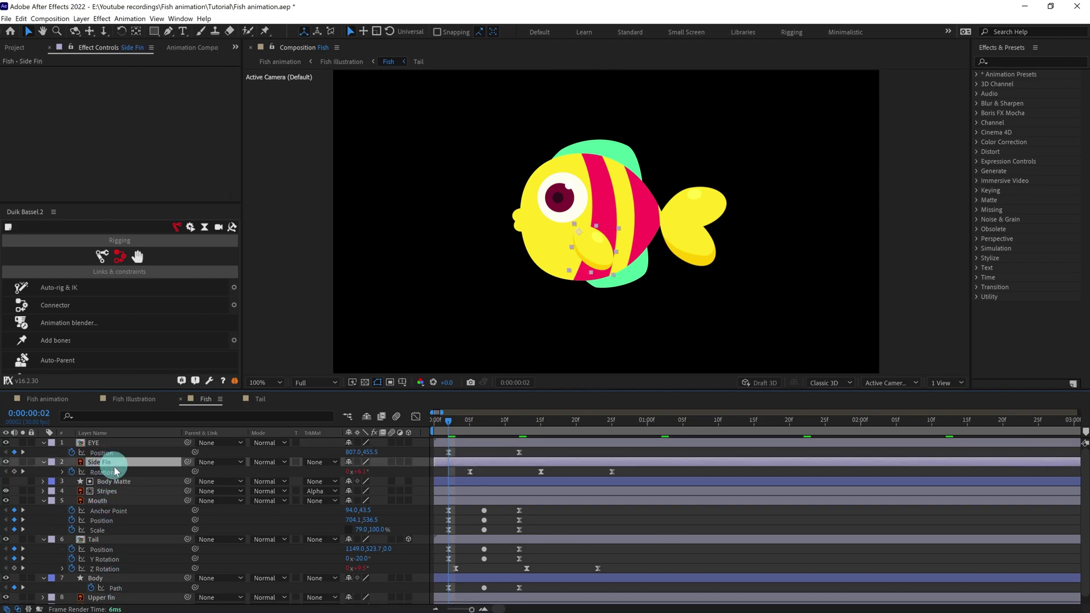
key("alt+shift+p")
left_click(519, 420)
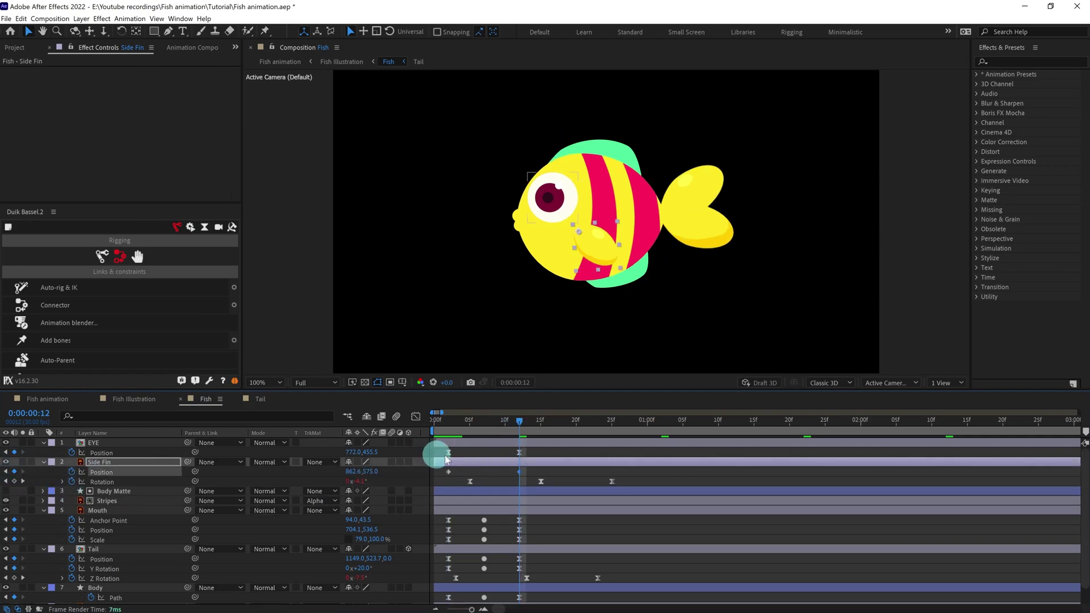
left_click(449, 421)
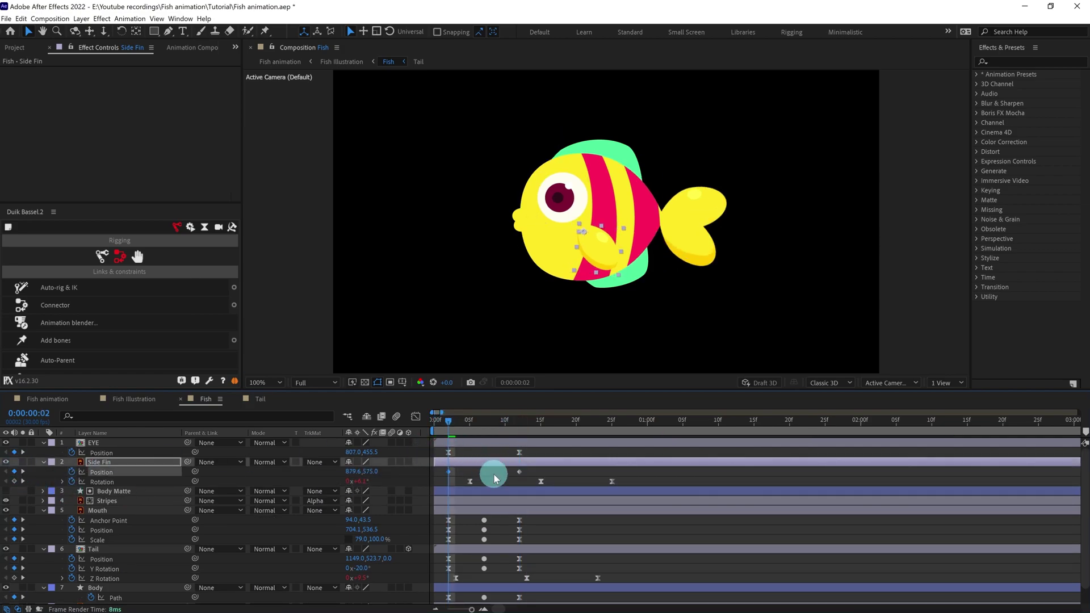
left_click(519, 422)
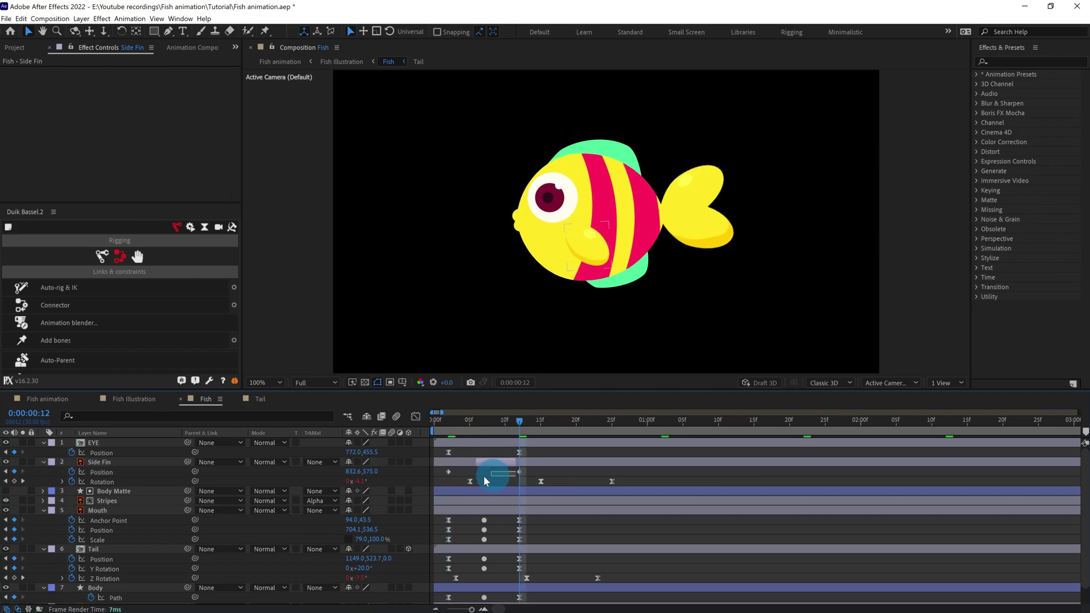
- Show the Stripes layer's Position and add a Position keyframe at frame 12
left_click(447, 421)
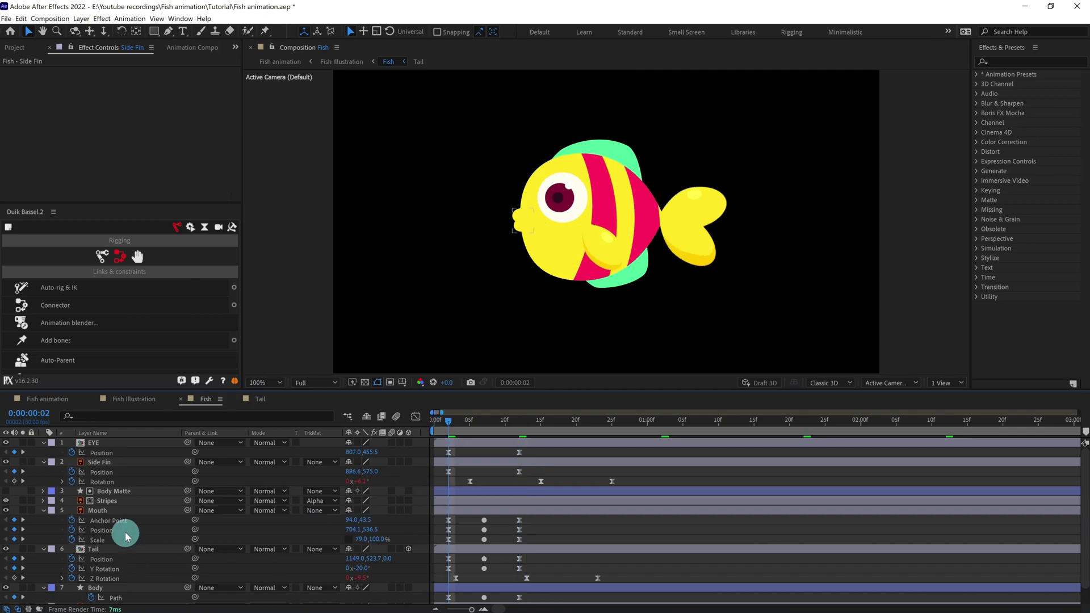
left_click(111, 501)
key("alt+shift+p")
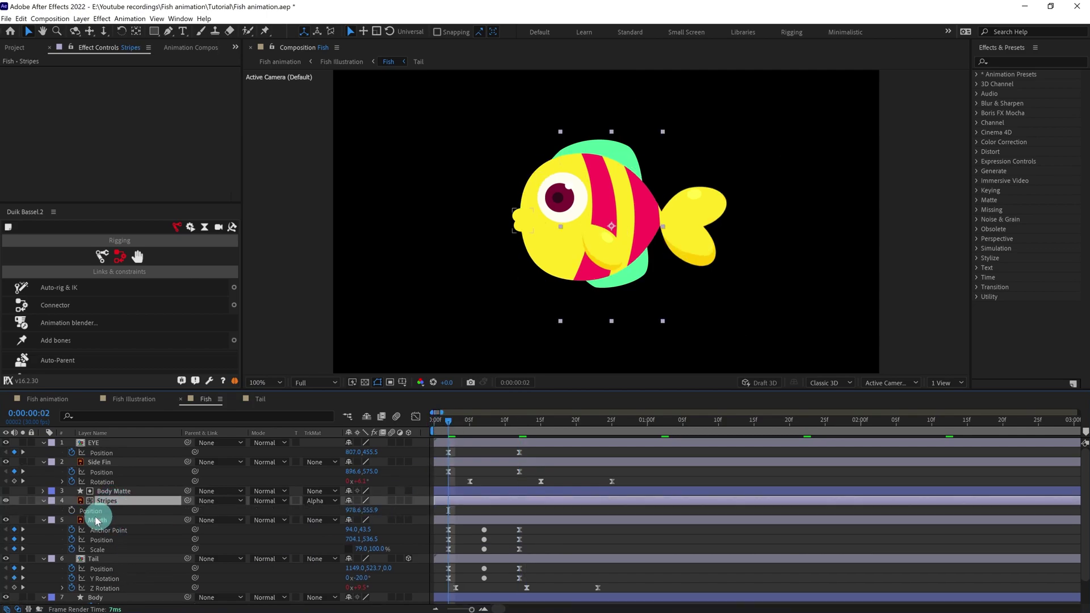
left_click(519, 419)
left_click(16, 511)
left_click(449, 420)
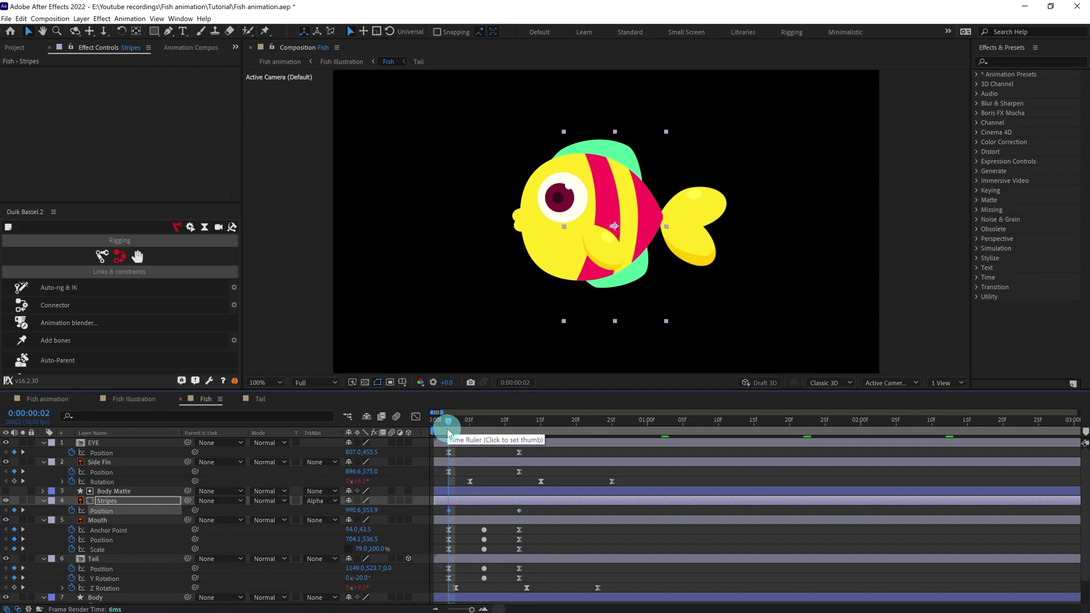
- At frame 12, nudge the Stripes slightly left with Shift+Left, then return to frame 2
left_click(469, 467)
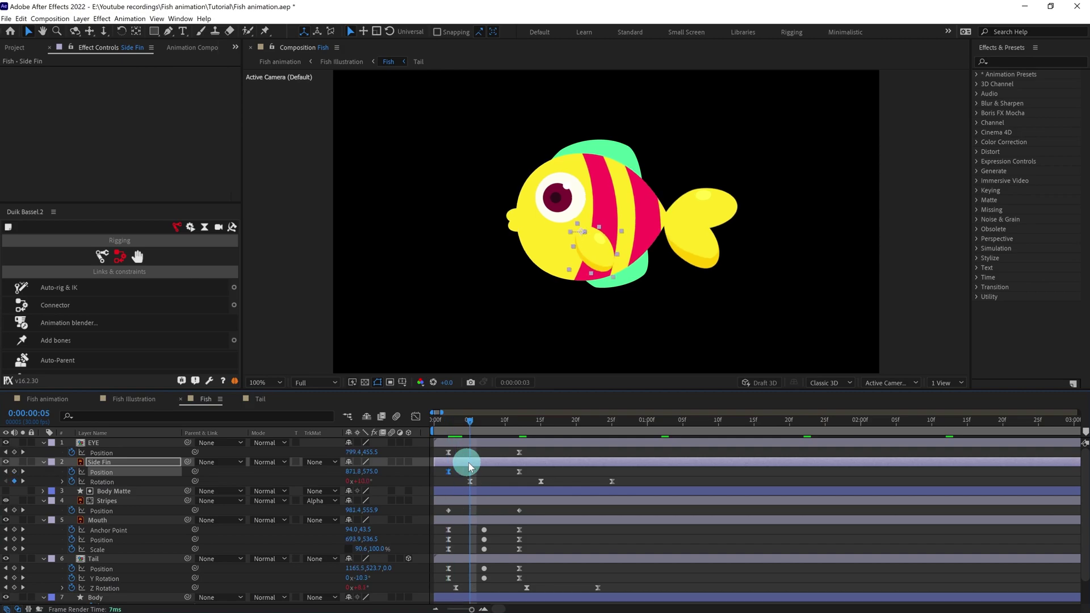
left_click(519, 419)
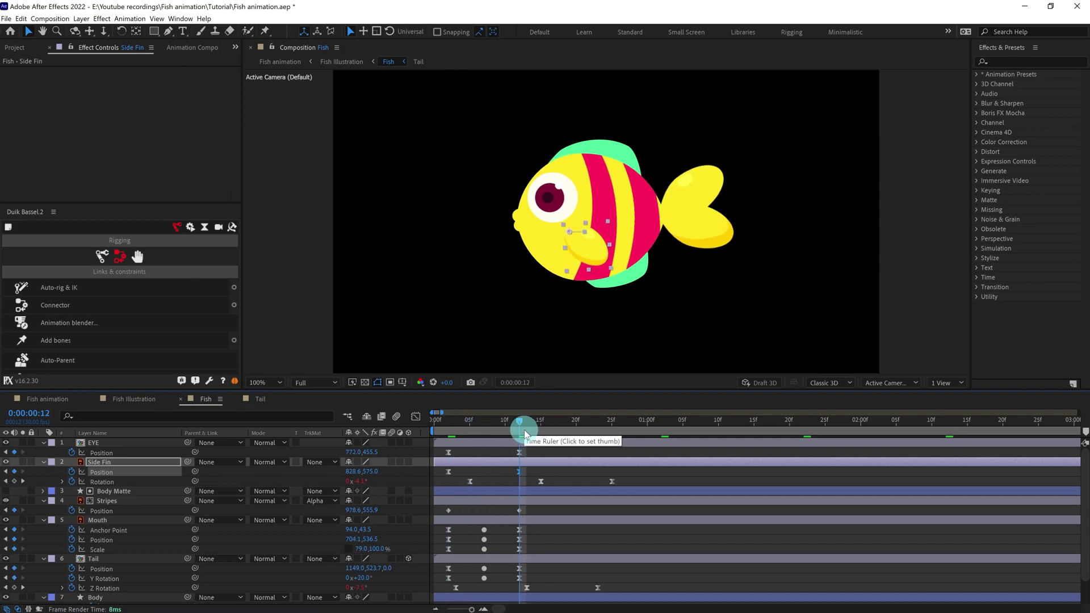
key("j")
left_click(520, 420)
left_click(513, 508)
key("shift+Left")
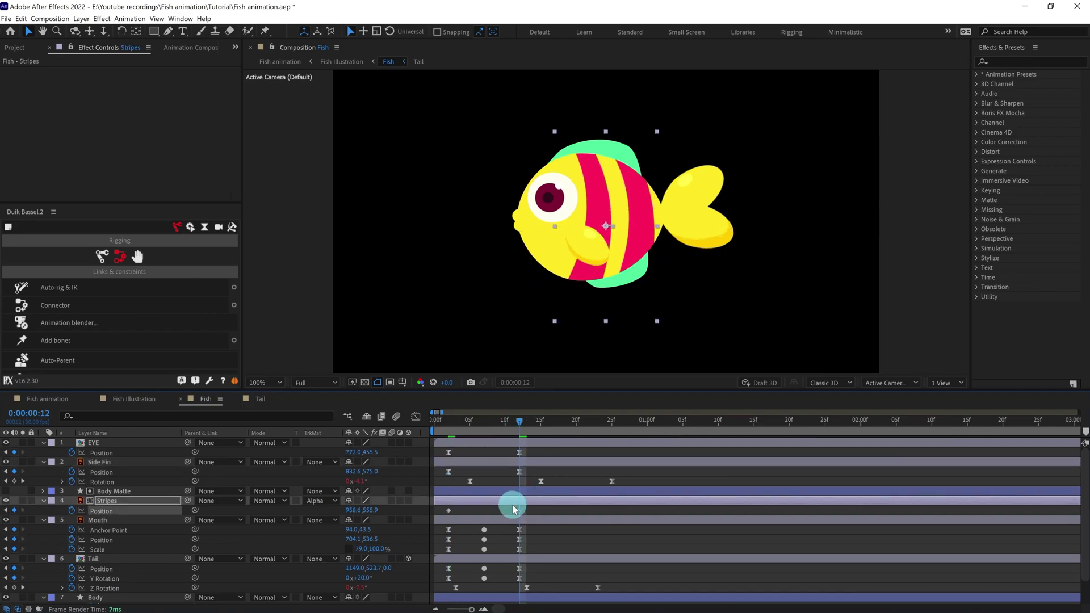
left_click_drag(520, 421, 517, 422)
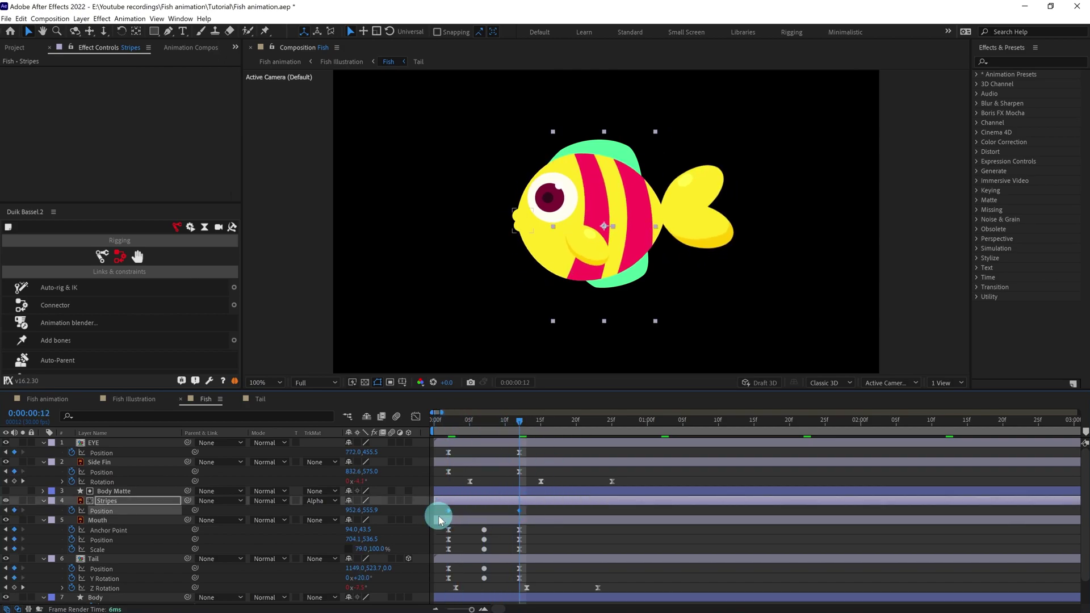
left_click(448, 420)
scroll(545, 537, "down", 2)
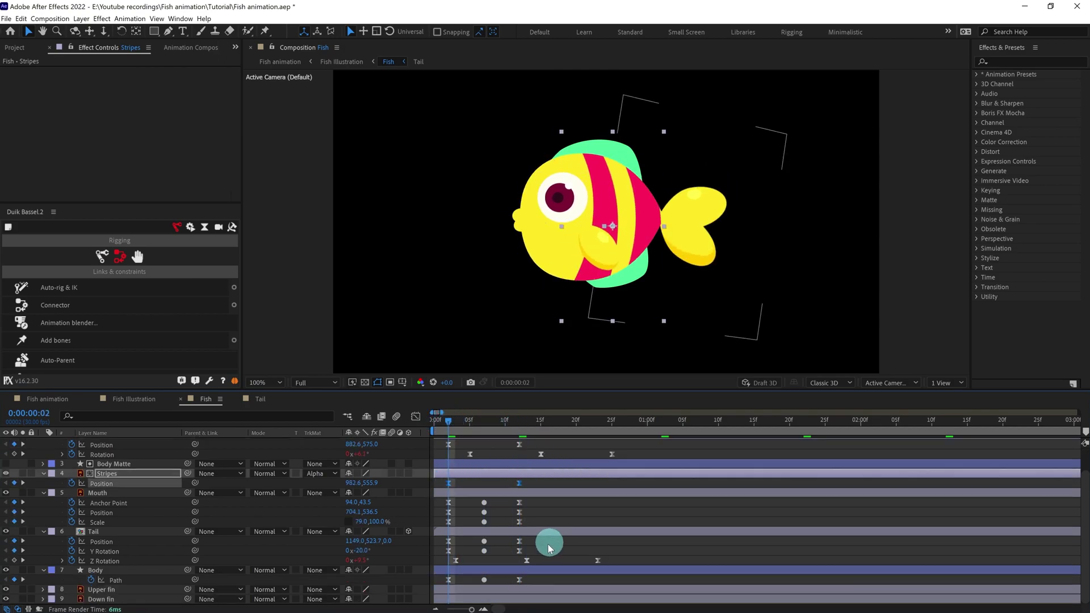
left_click(102, 589)
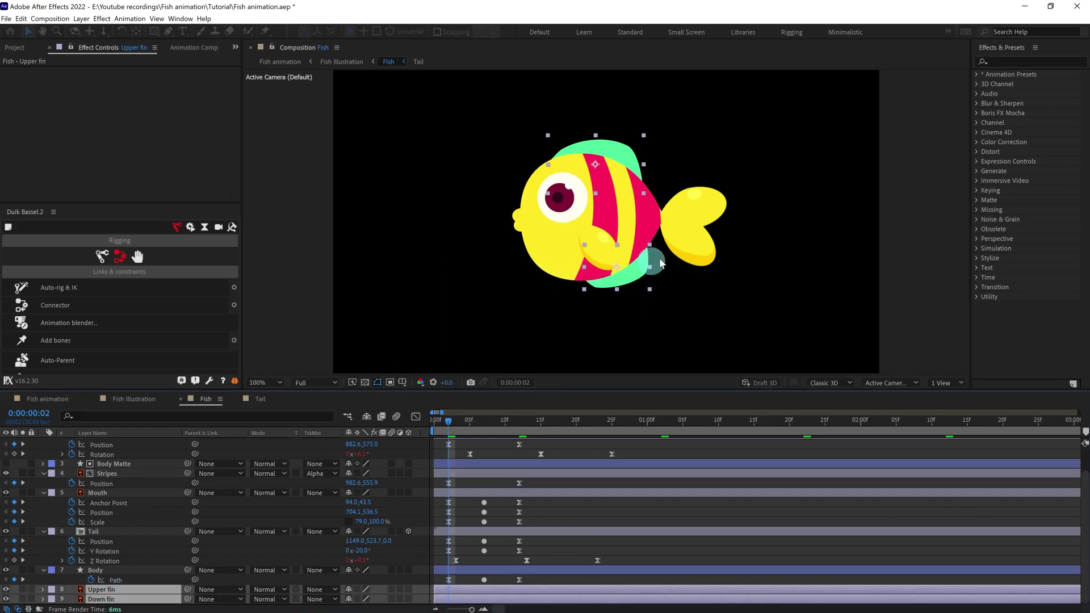
- Convert both fins to shape layers, delete the originals, and rename them Down fin and Upper fin
right_click(97, 589)
mouse_move(121, 527)
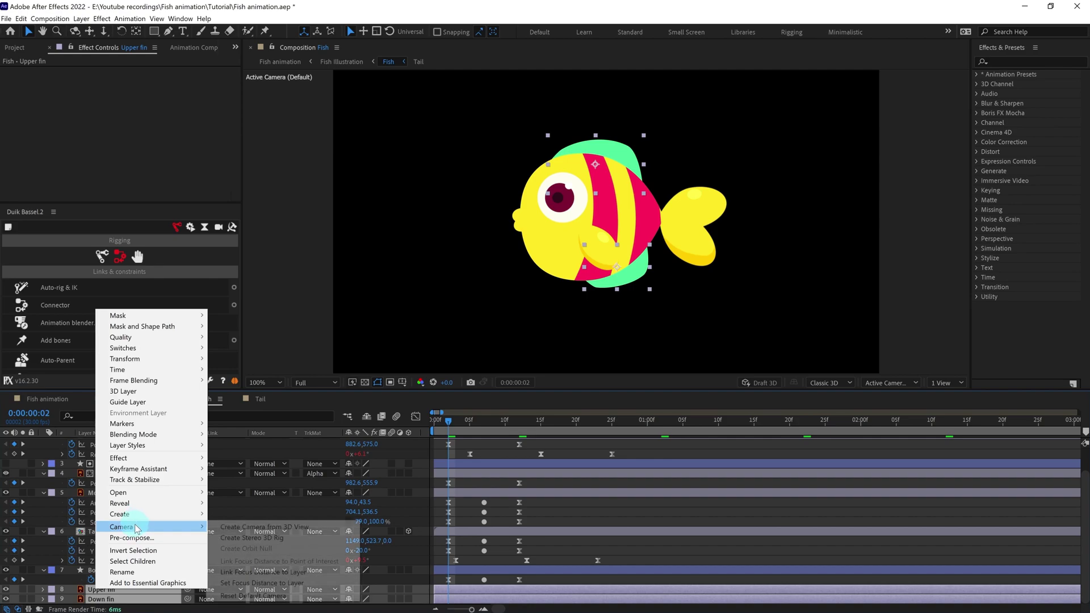
left_click(273, 547)
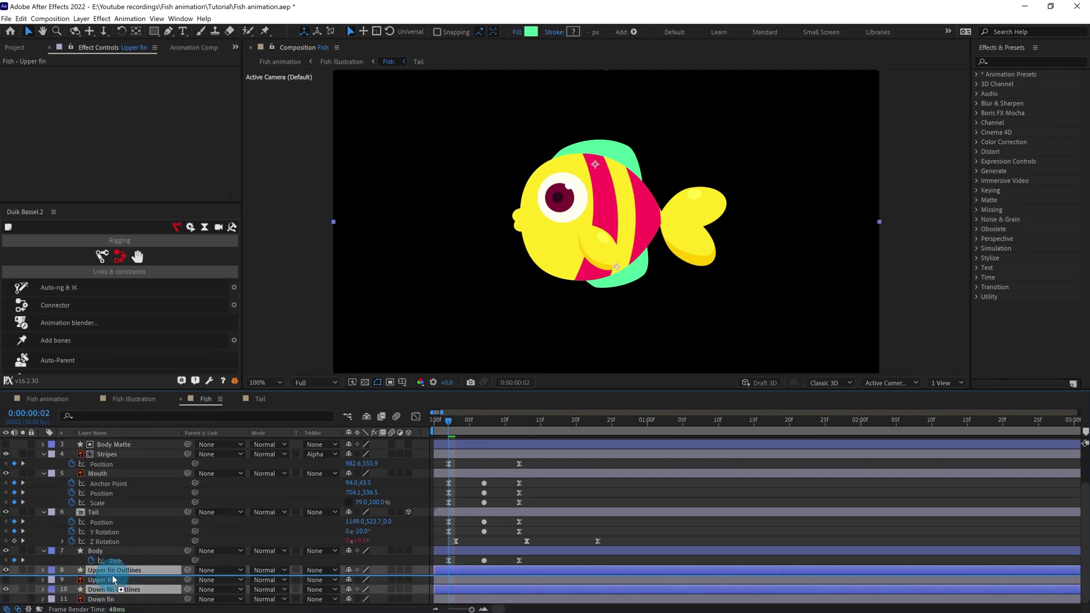
key("Delete")
left_click(109, 599)
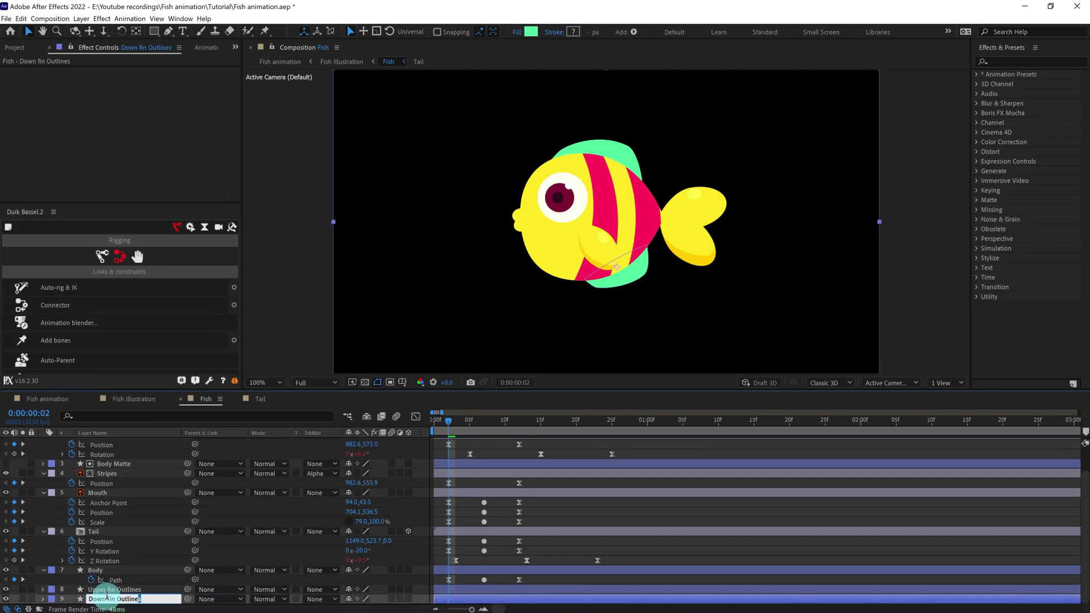
key("BackSpace")
key("Return")
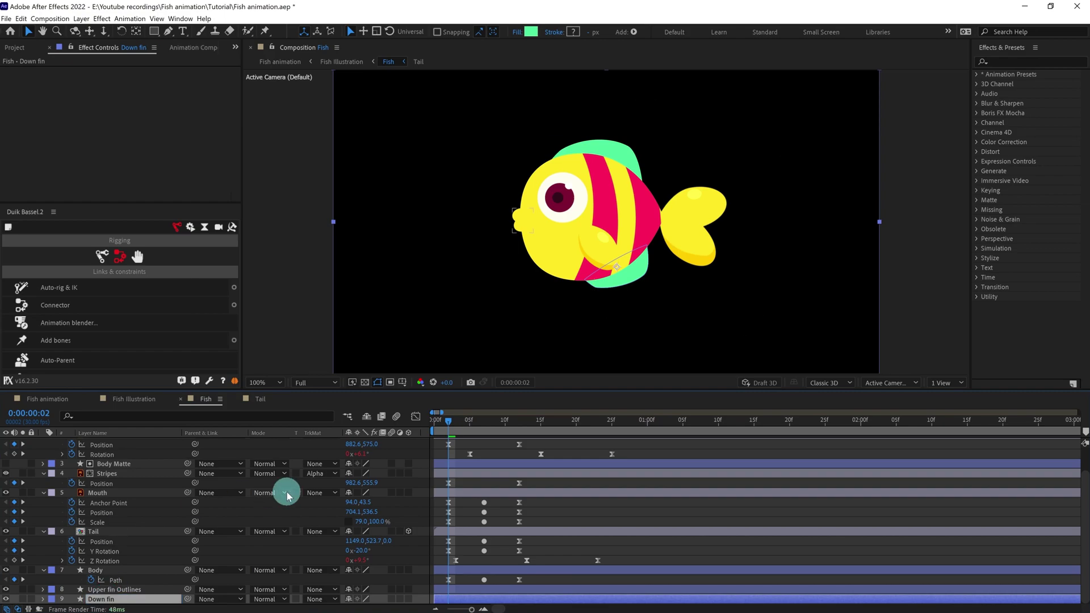
key("ctrl+Up")
key("Return")
key("BackSpace")
key("Return")
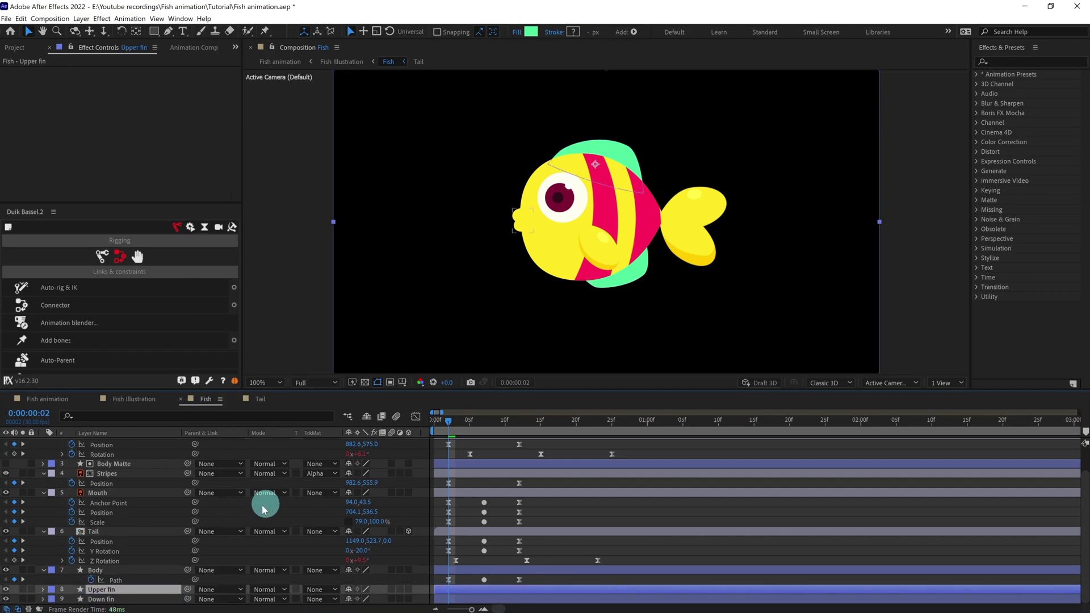
- Expand the fin layers' contents and delete Merge Paths 1 from the Upper fin
left_click(43, 589)
left_click(53, 551)
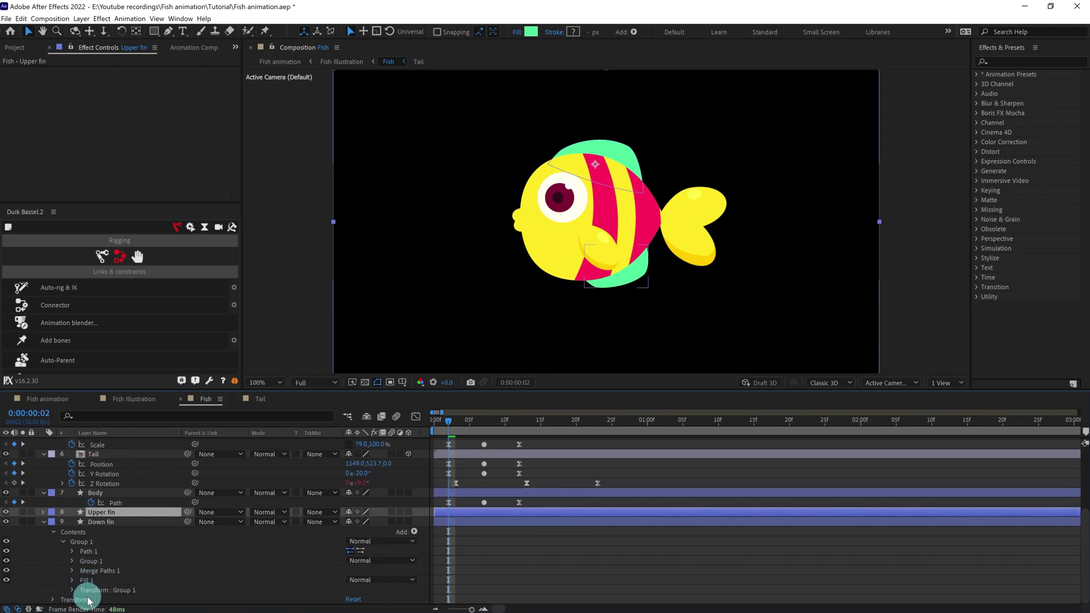
left_click(63, 561)
left_click(43, 542)
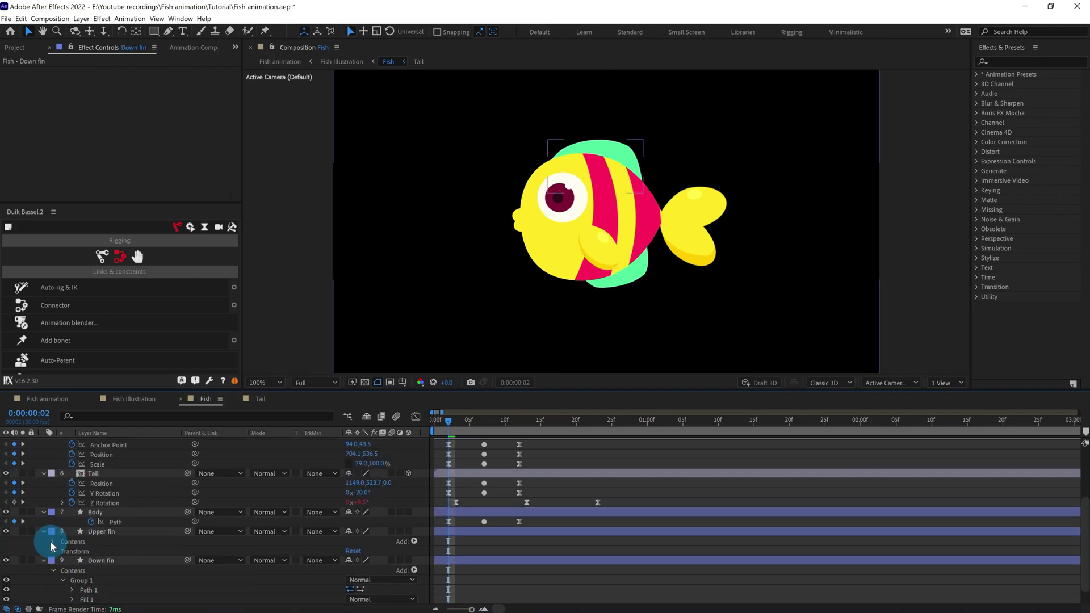
left_click(62, 551)
left_click(102, 580)
key("Delete")
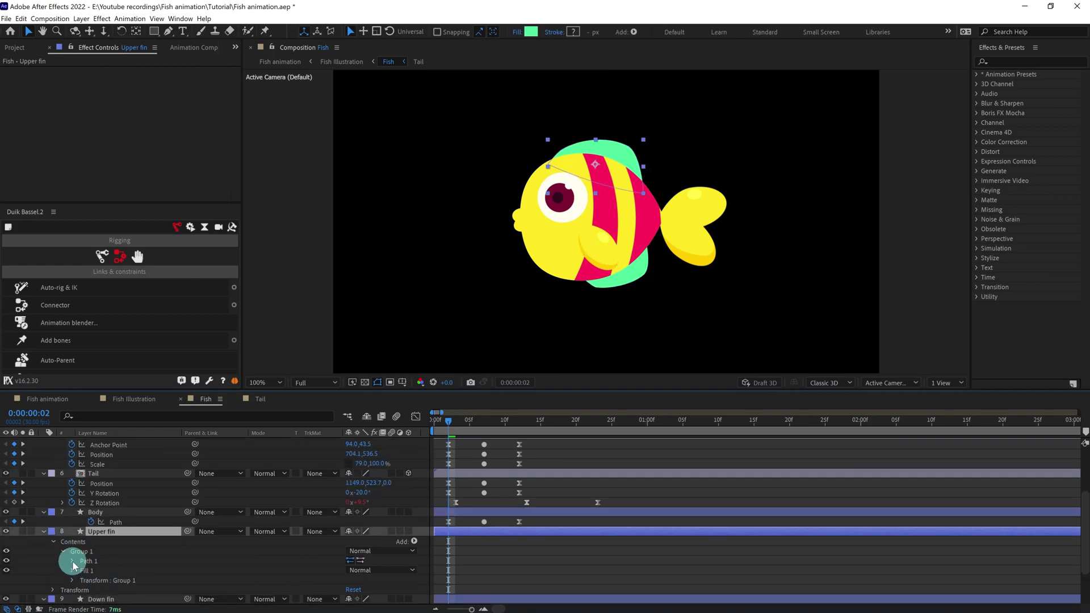
- Reveal Path 1 on both fins and add a Path keyframe to each fin
left_click(72, 562)
scroll(91, 573, "down", 3)
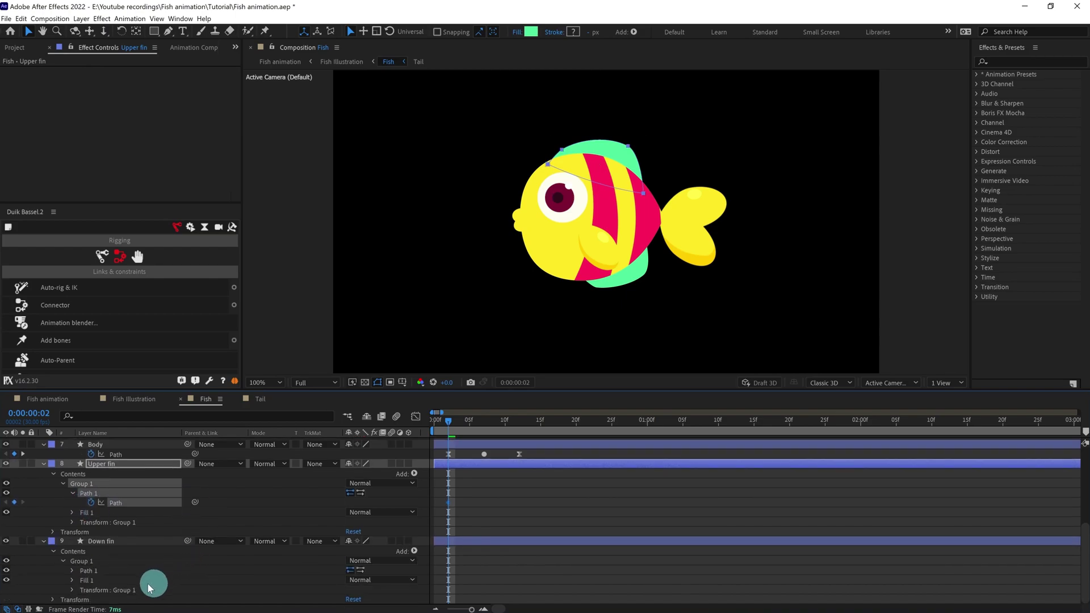
left_click(72, 571)
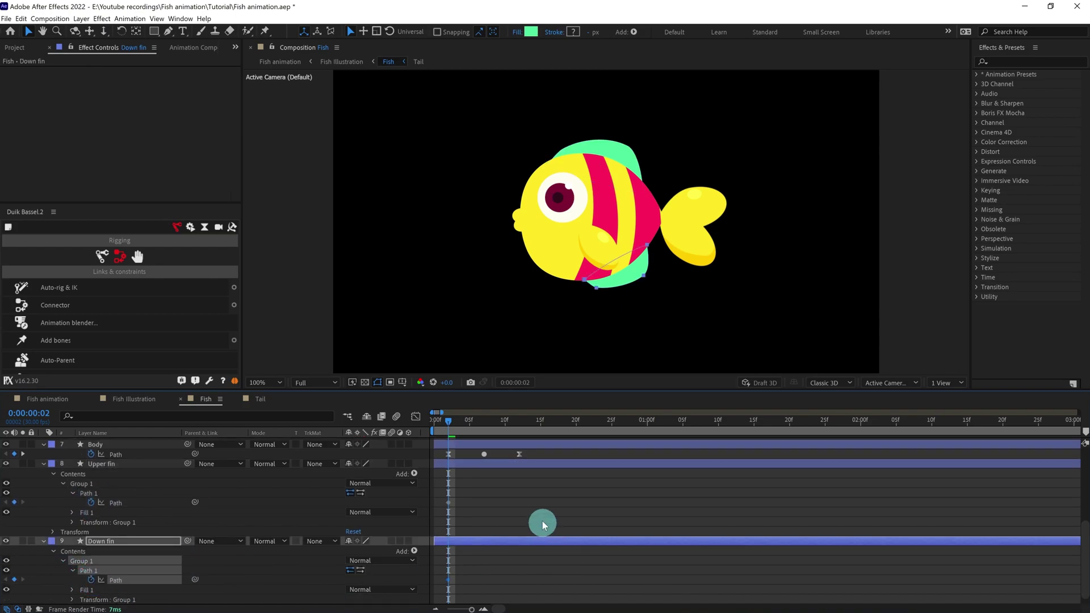
key("shift+Page_Down")
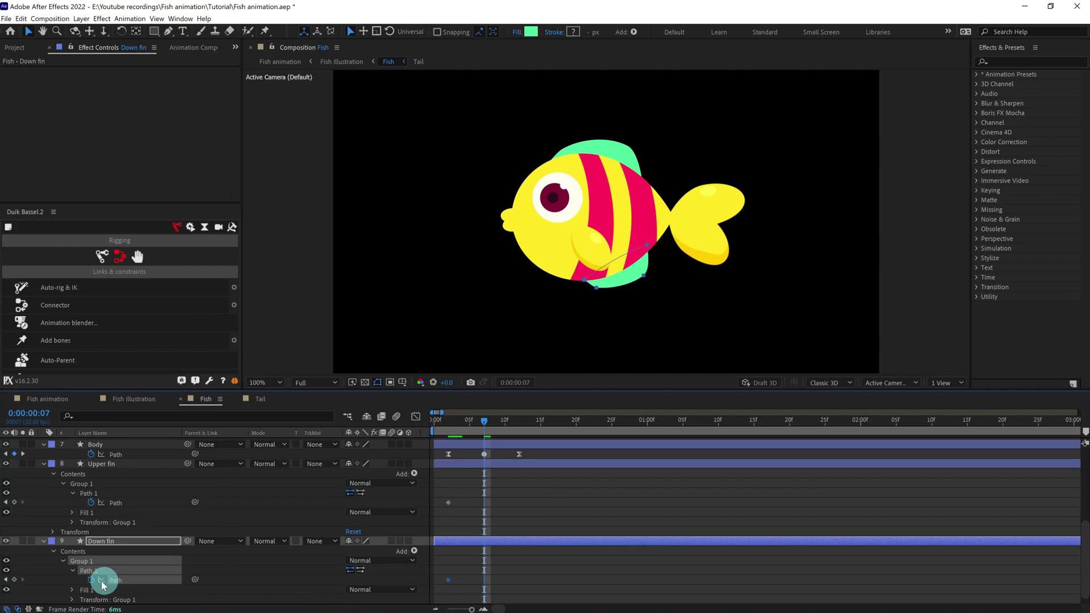
left_click(14, 580)
left_click(14, 502)
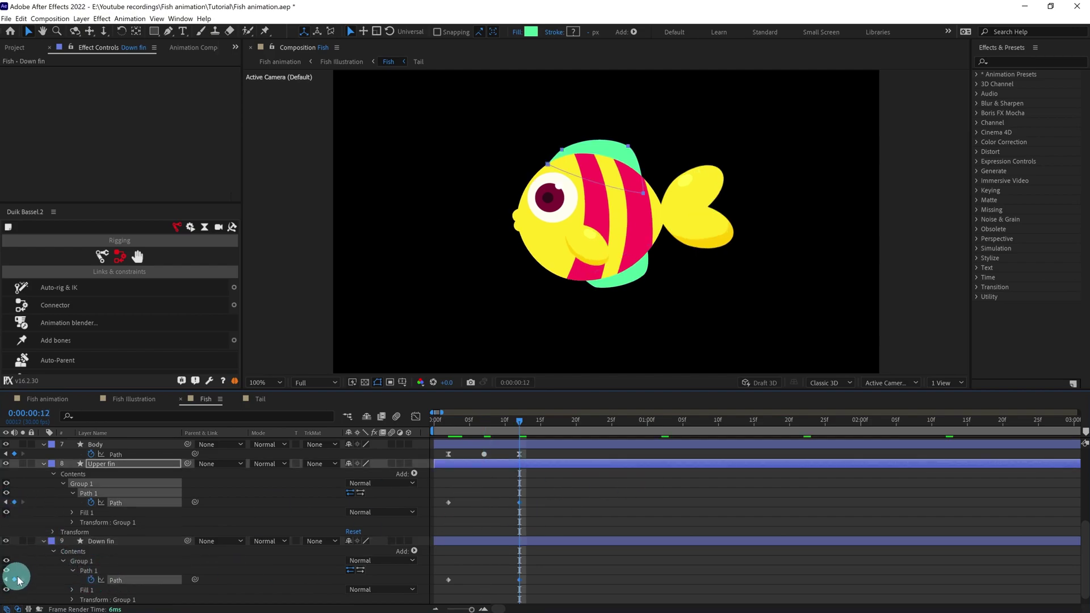
left_click(14, 579)
left_click(446, 418)
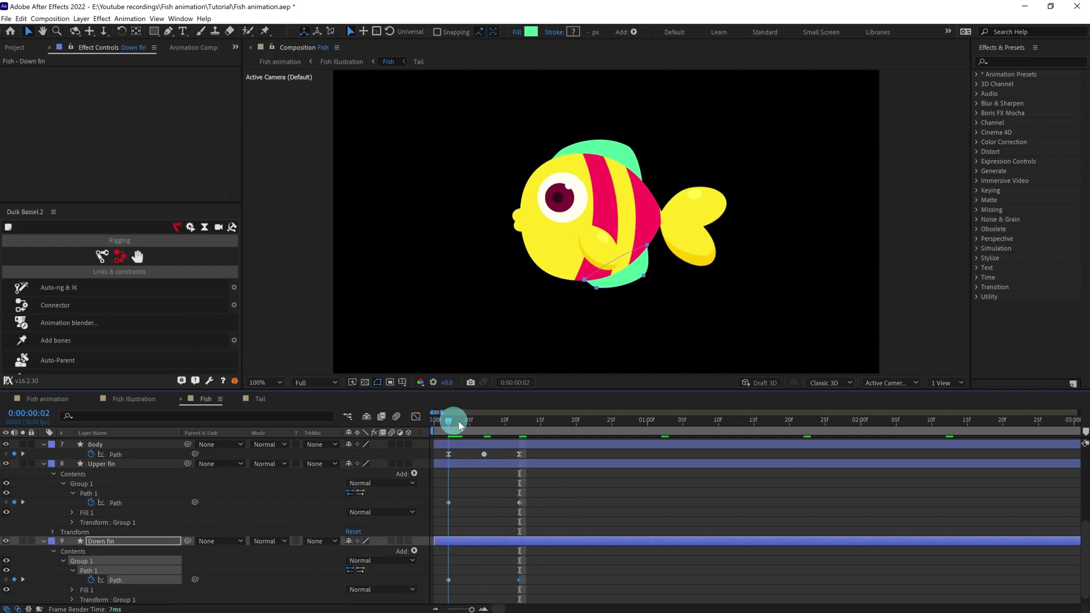
left_click(572, 504)
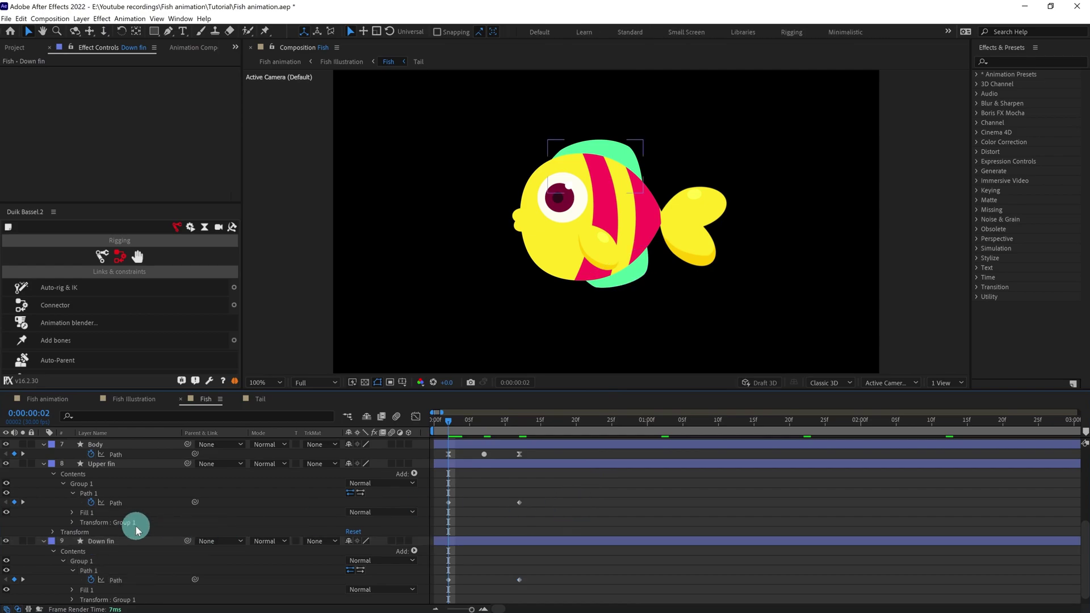
left_click_drag(449, 419, 449, 420)
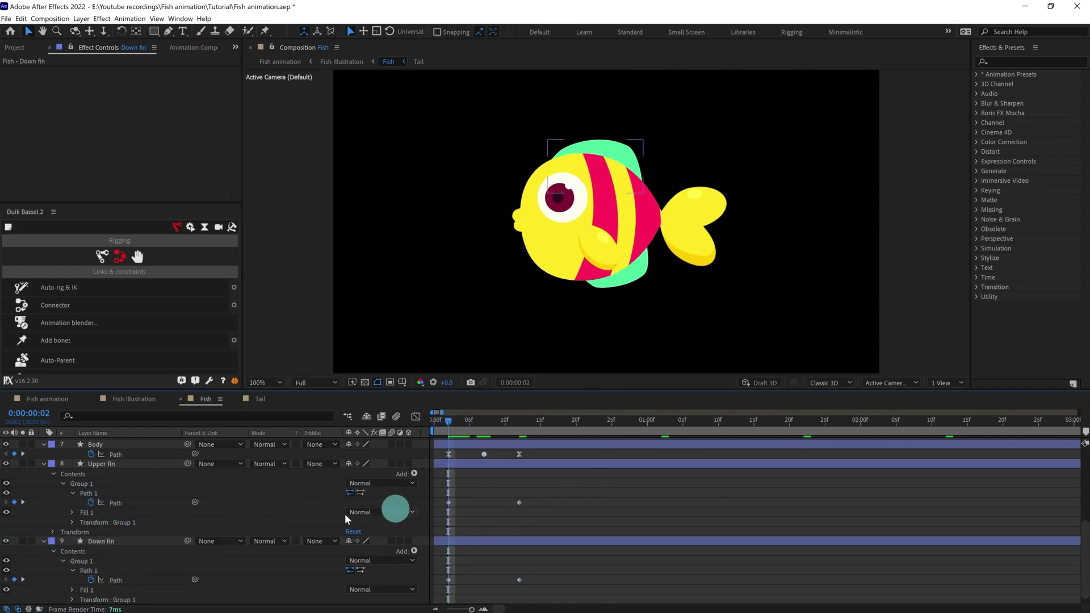
- Reshape the Upper fin outline, pulling its back edge in smaller
left_click(101, 464)
scroll(529, 149, "up", 1)
left_click(487, 214)
left_click_drag(487, 215, 508, 216)
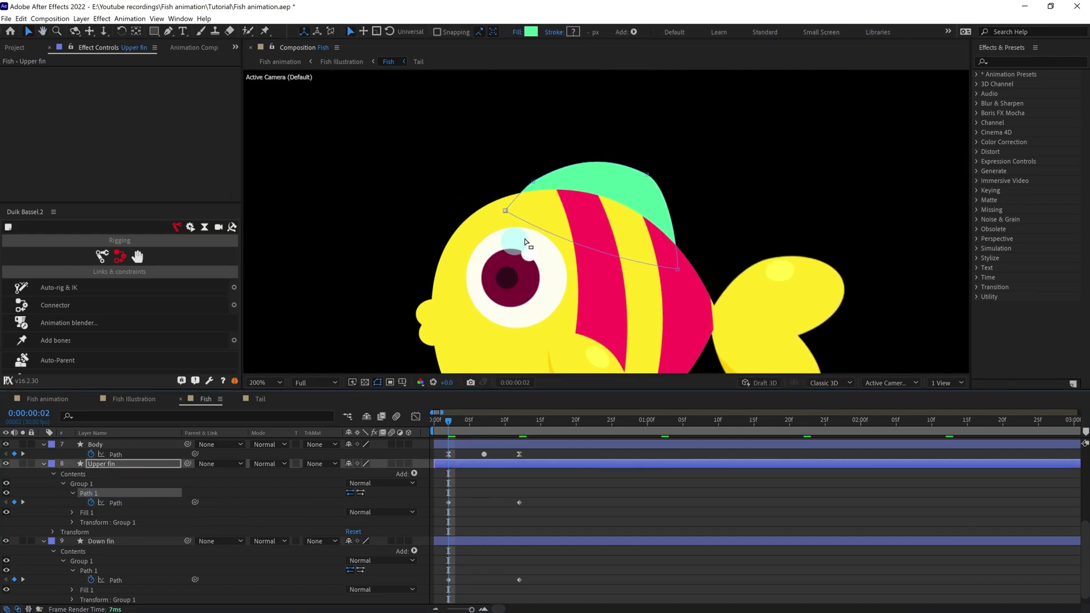
left_click(532, 183)
left_click(634, 153, "shift")
left_click(677, 270, "shift")
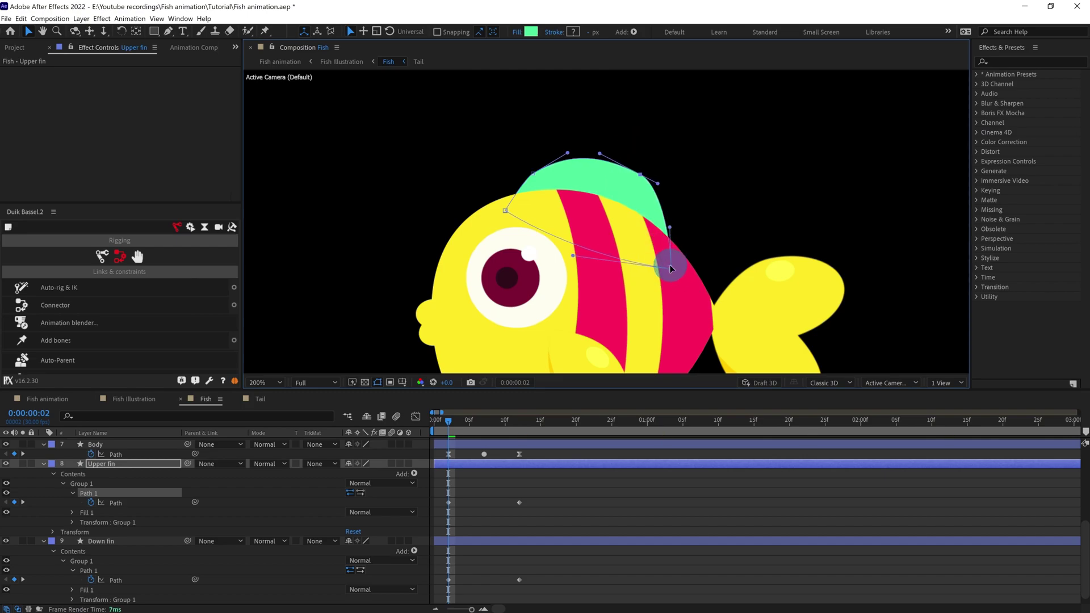
left_click_drag(657, 185, 635, 183)
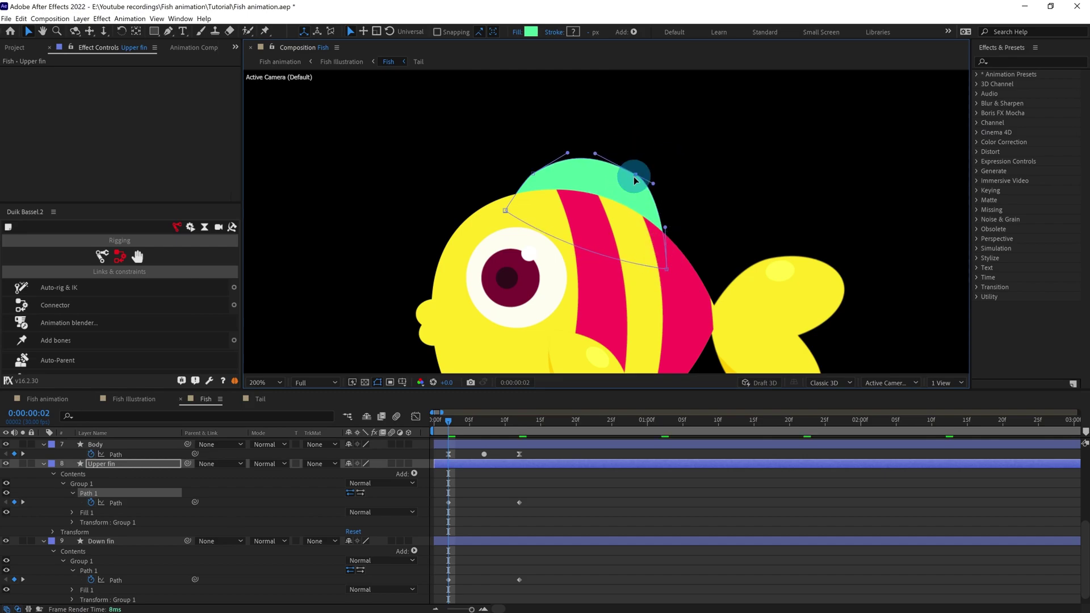
scroll(633, 179, "down", 1)
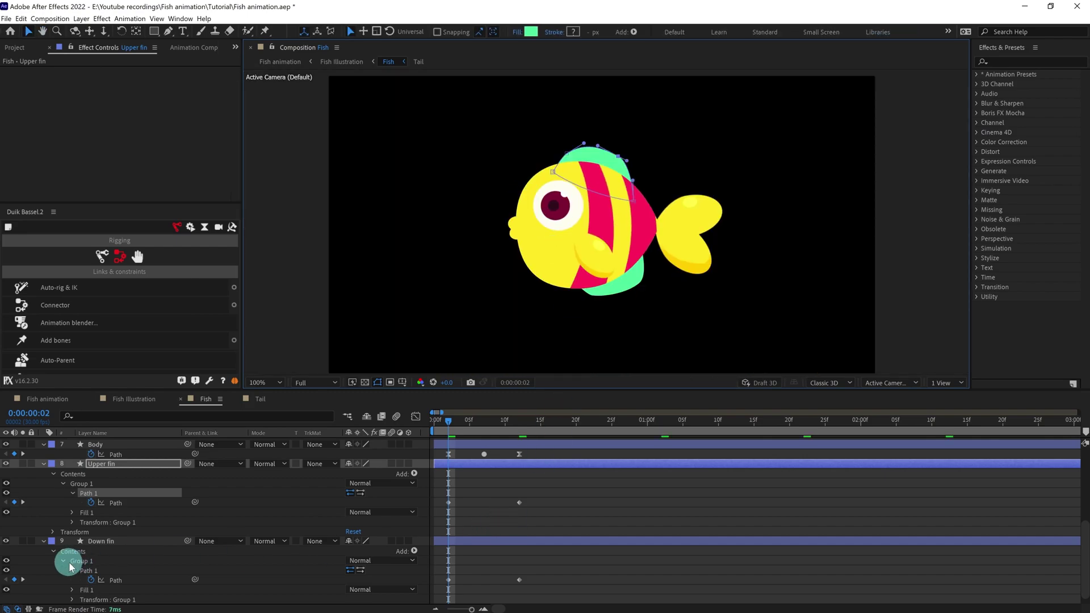
- Reshape the Down fin's lower edge, then select the frame-12 fin keyframes and play back
left_click(86, 570)
scroll(564, 269, "up", 1)
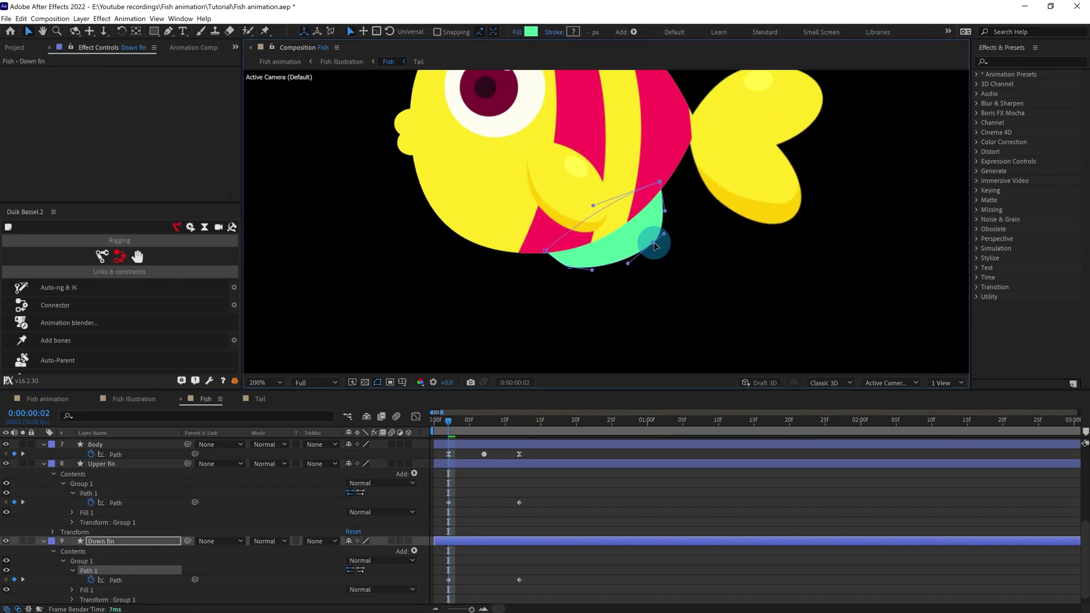
left_click_drag(656, 245, 678, 261)
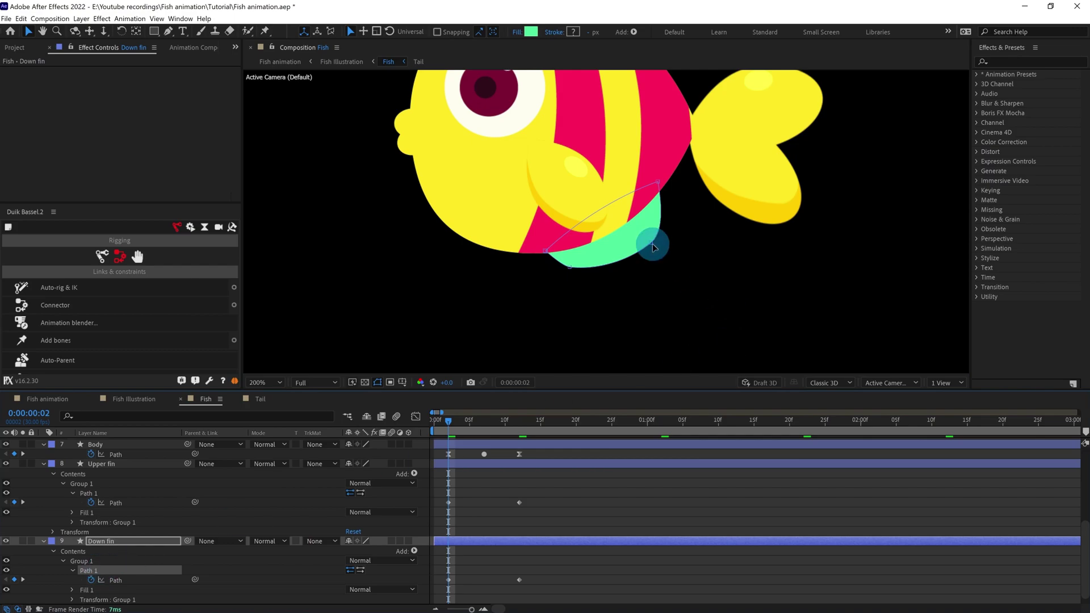
left_click(518, 421)
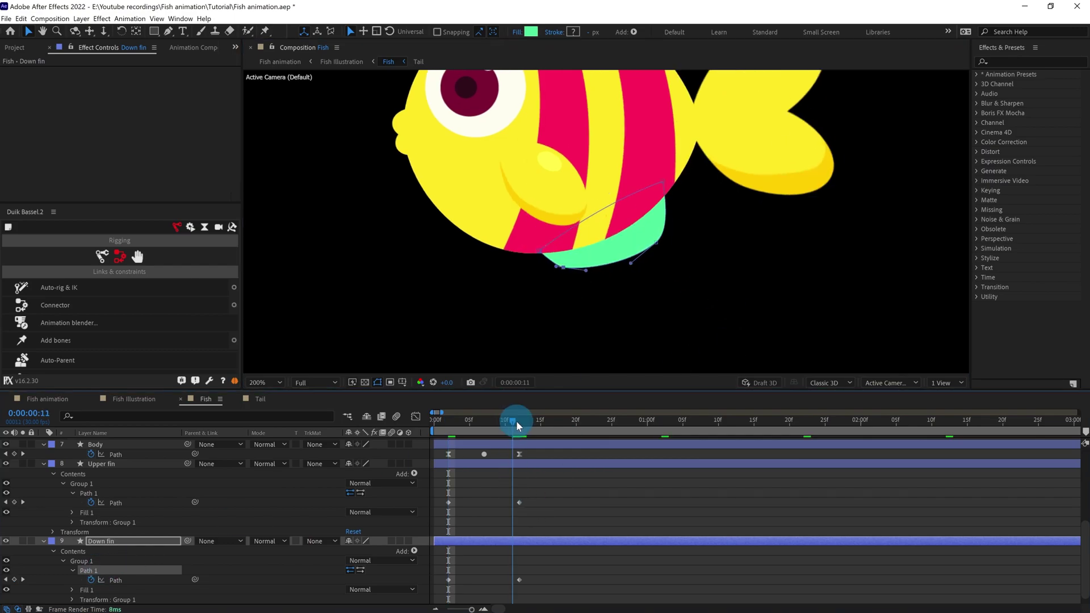
left_click_drag(498, 490, 532, 588)
scroll(603, 276, "down", 1)
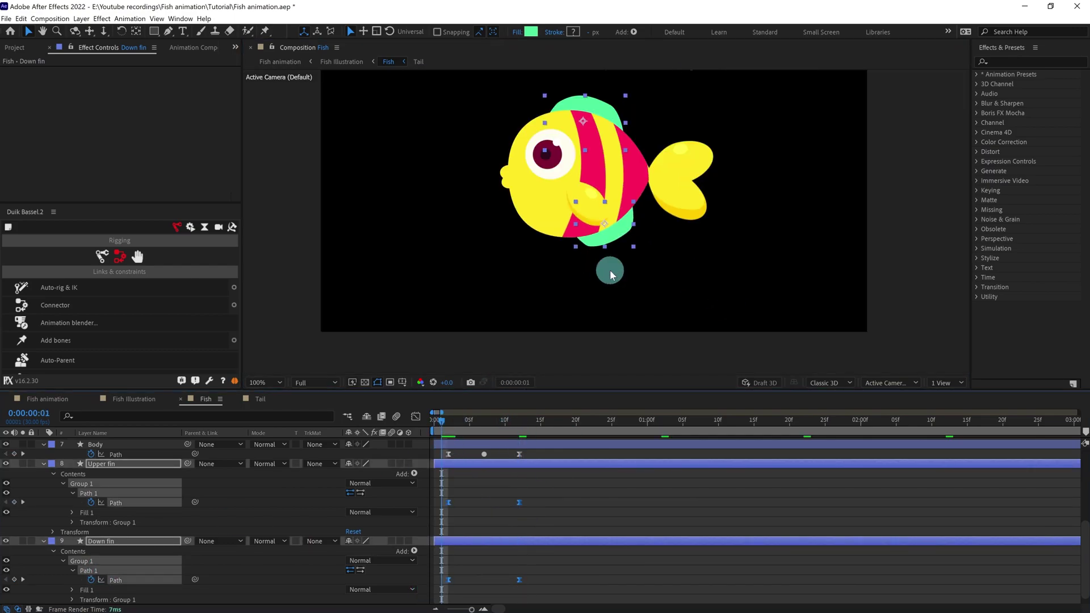
key("space")
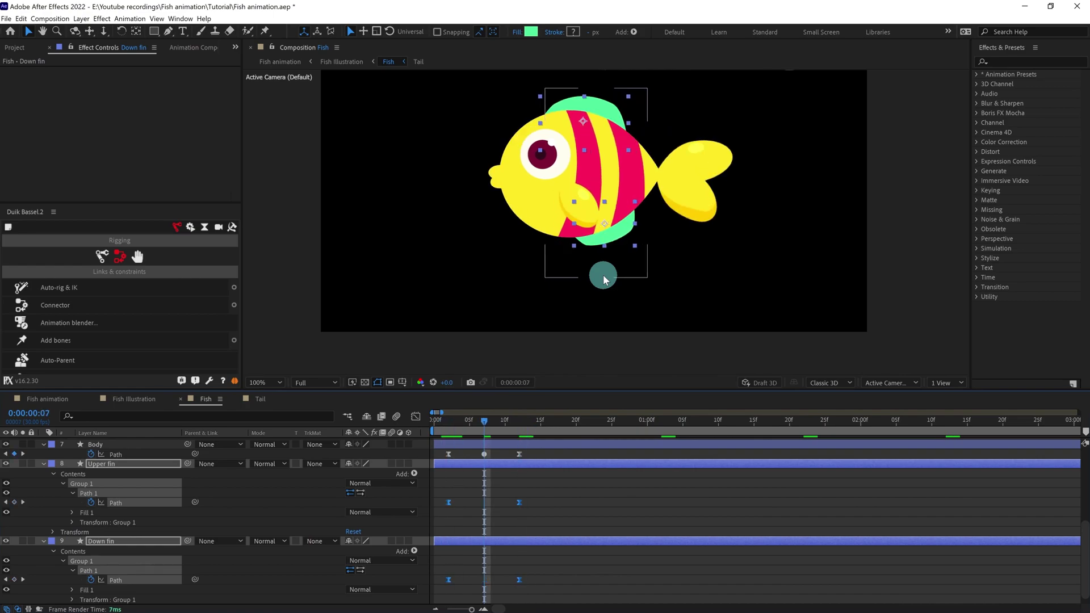
scroll(609, 497, "up", 3)
scroll(609, 507, "up", 3)
scroll(609, 506, "up", 3)
scroll(571, 498, "up", 3)
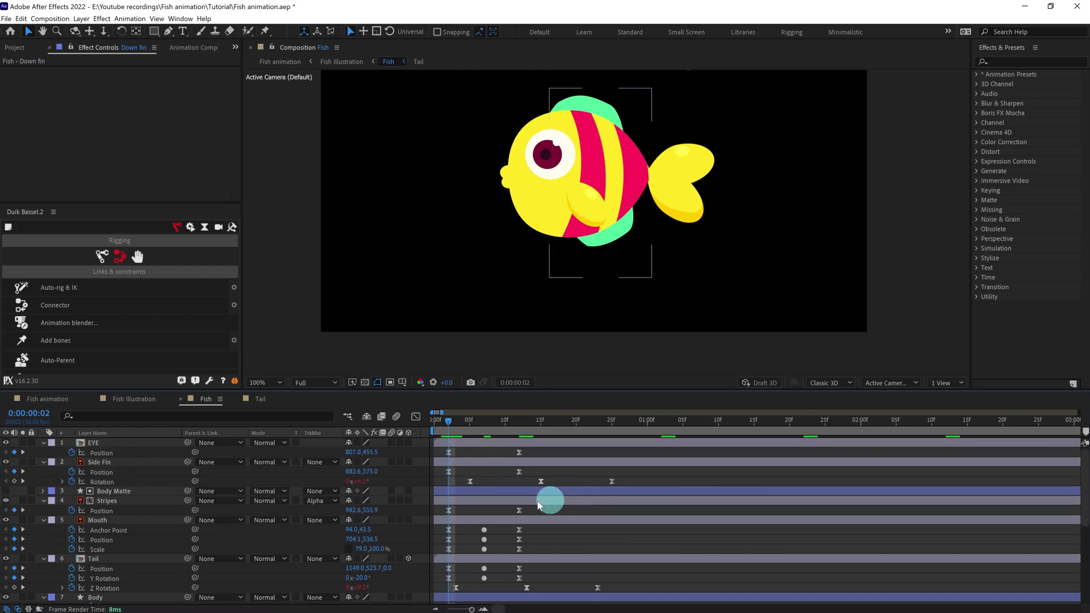
- Apply loopIn()+loopOut()-value to EYE and Stripes position, Mouth anchor and position, and Tail position and rotation
left_click(68, 494)
left_click(72, 482)
left_click(71, 483)
left_click(79, 456)
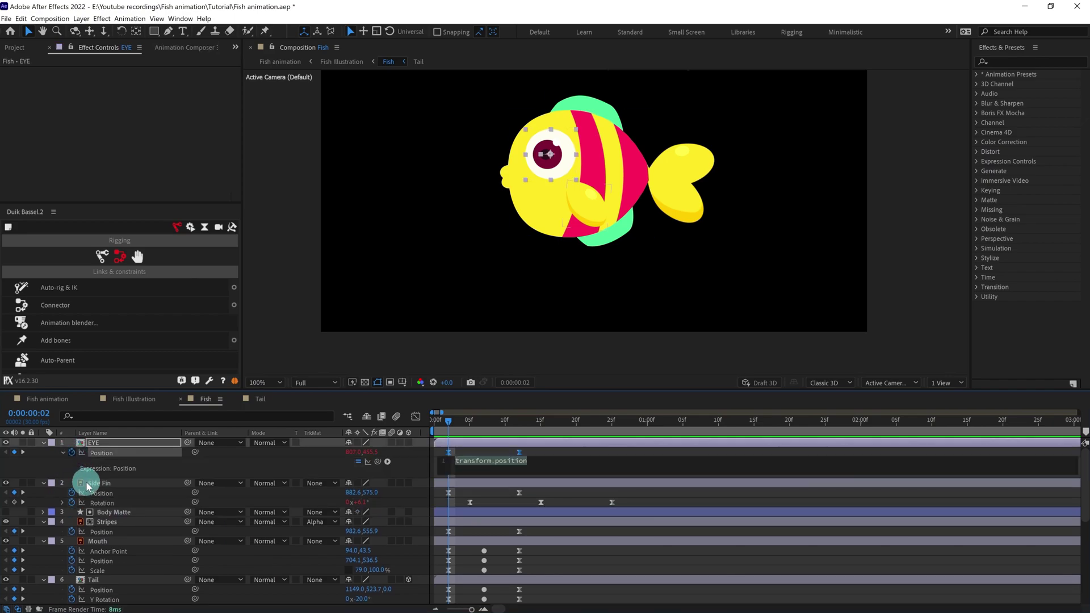
left_click(74, 497)
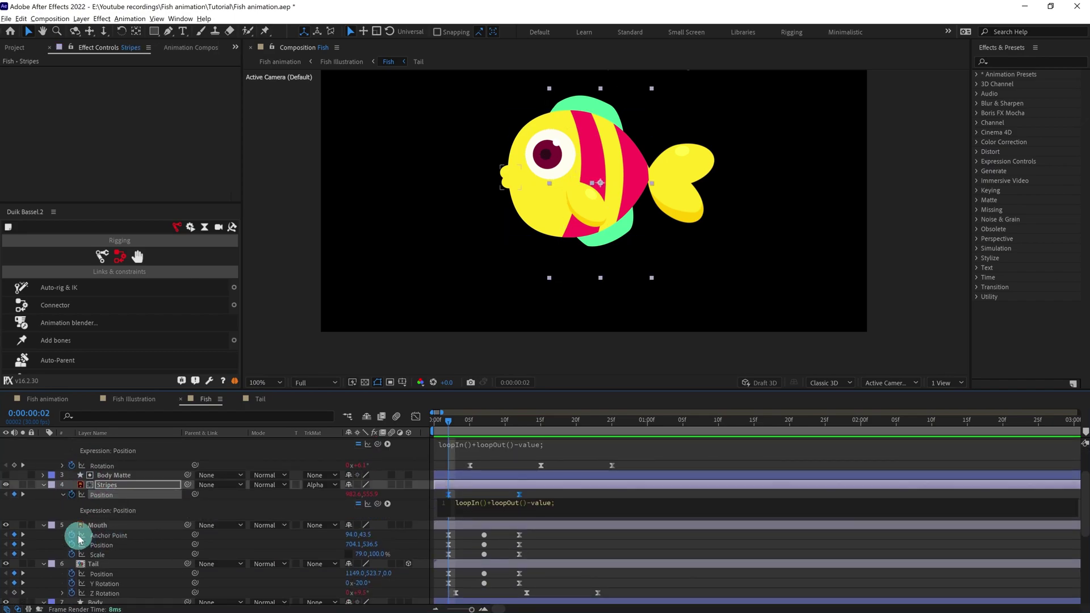
left_click(76, 535)
left_click(71, 565)
scroll(248, 555, "down", 3)
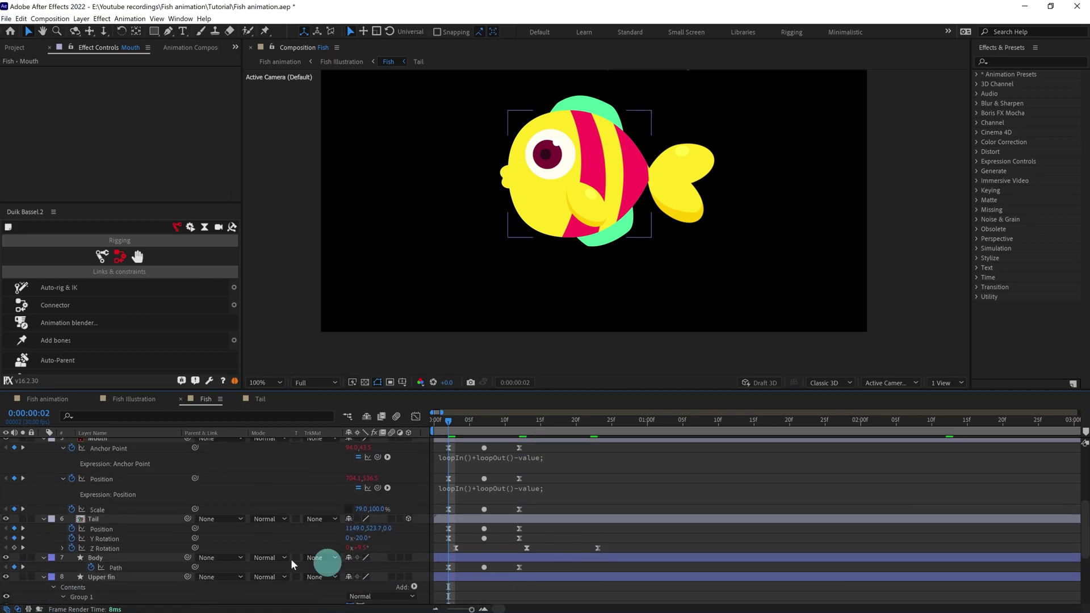
scroll(150, 480, "down", 3)
left_click(75, 552)
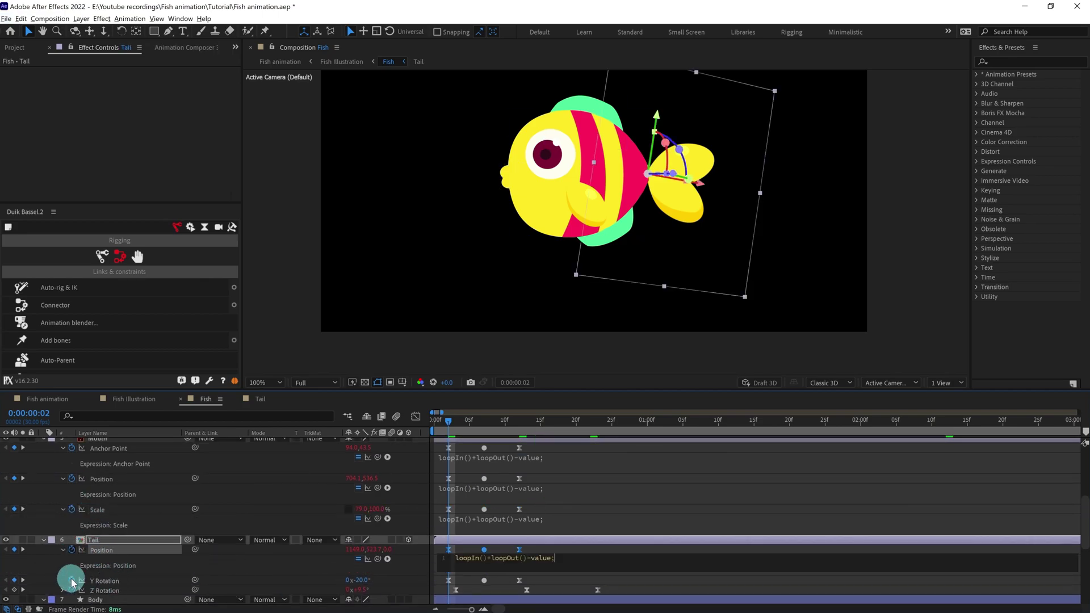
left_click(75, 562)
scroll(545, 554, "down", 3)
scroll(583, 563, "up", 1)
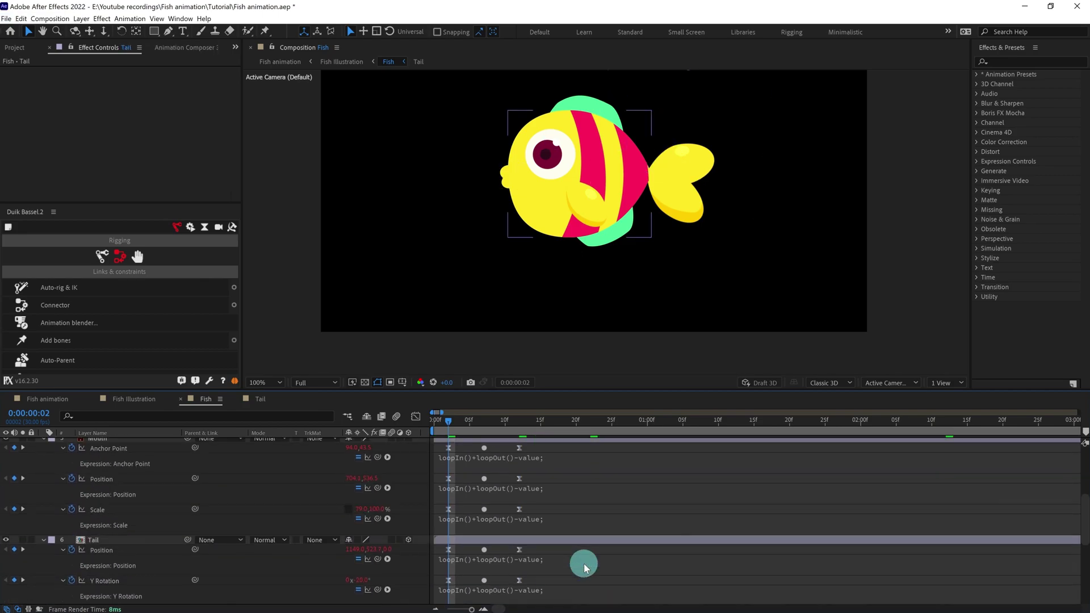
scroll(583, 563, "up", 5)
scroll(584, 563, "up", 3)
left_click_drag(246, 392, 246, 330)
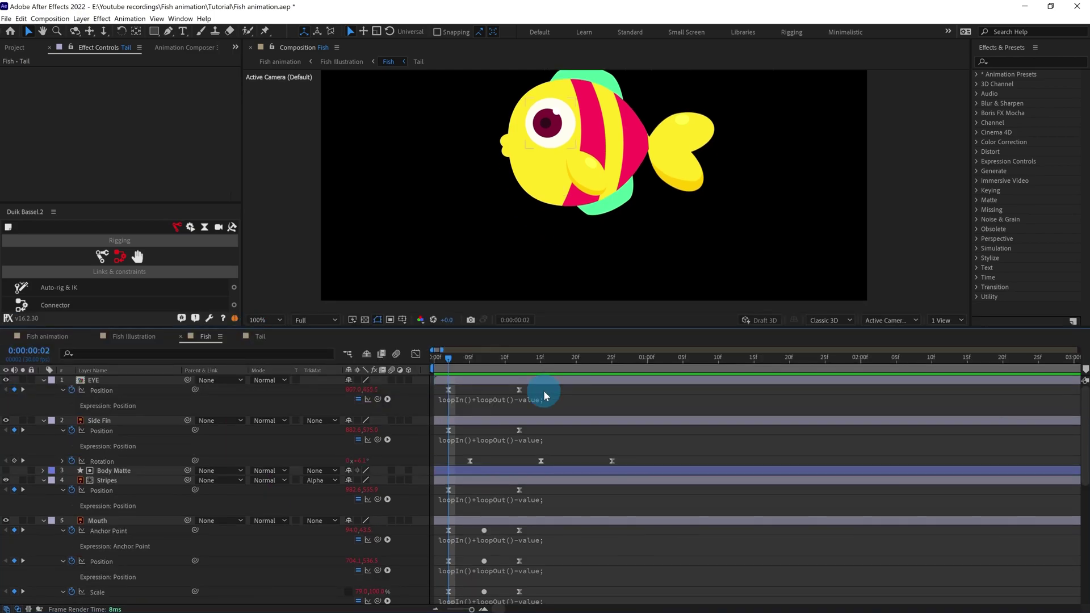
scroll(582, 520, "down", 5)
scroll(593, 508, "down", 3)
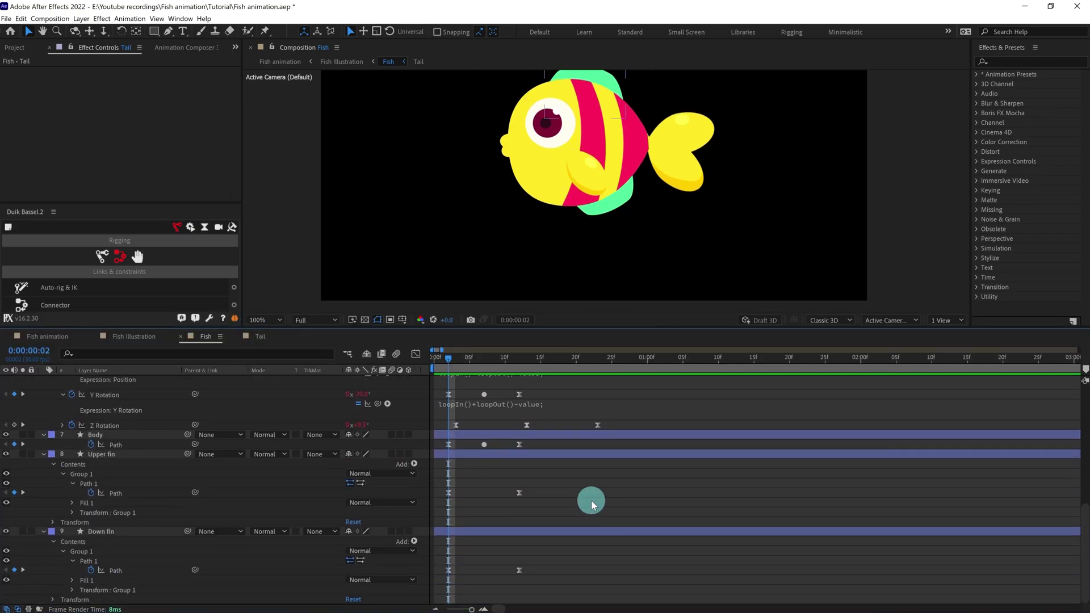
- Inspect the Body, Upper fin and Down fin path expressions, then show only keyframed properties with U
left_click(91, 445)
left_click(100, 474)
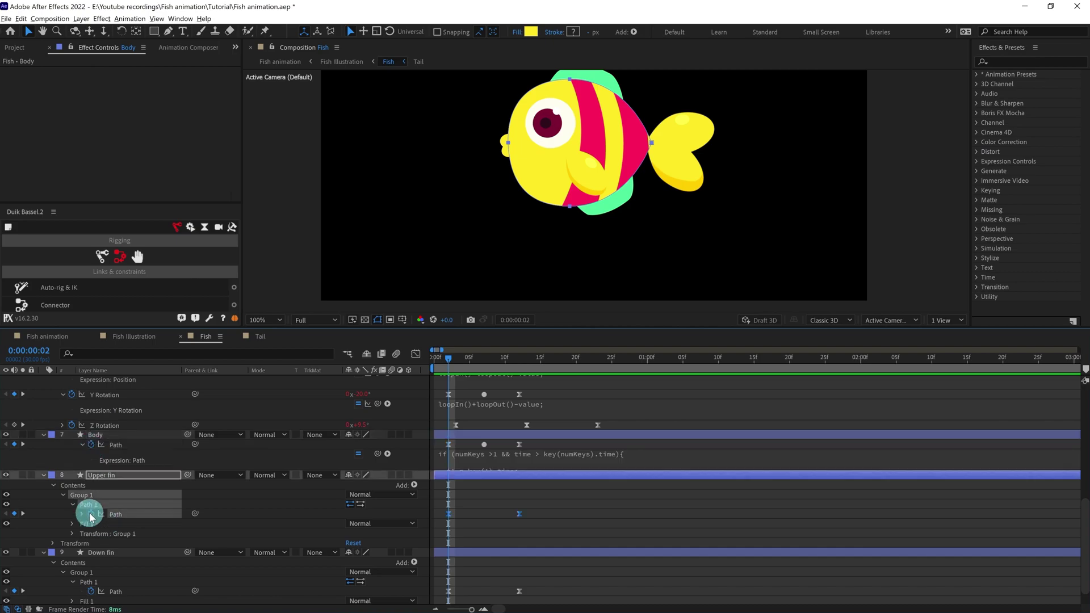
left_click(91, 514)
left_click(101, 553)
left_click(92, 571)
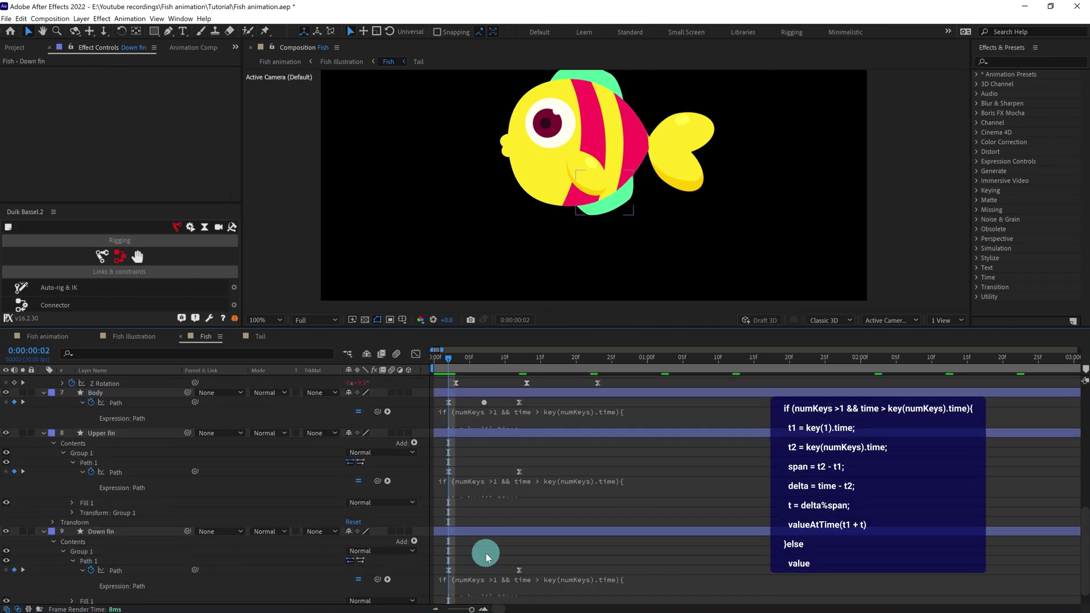
key("u")
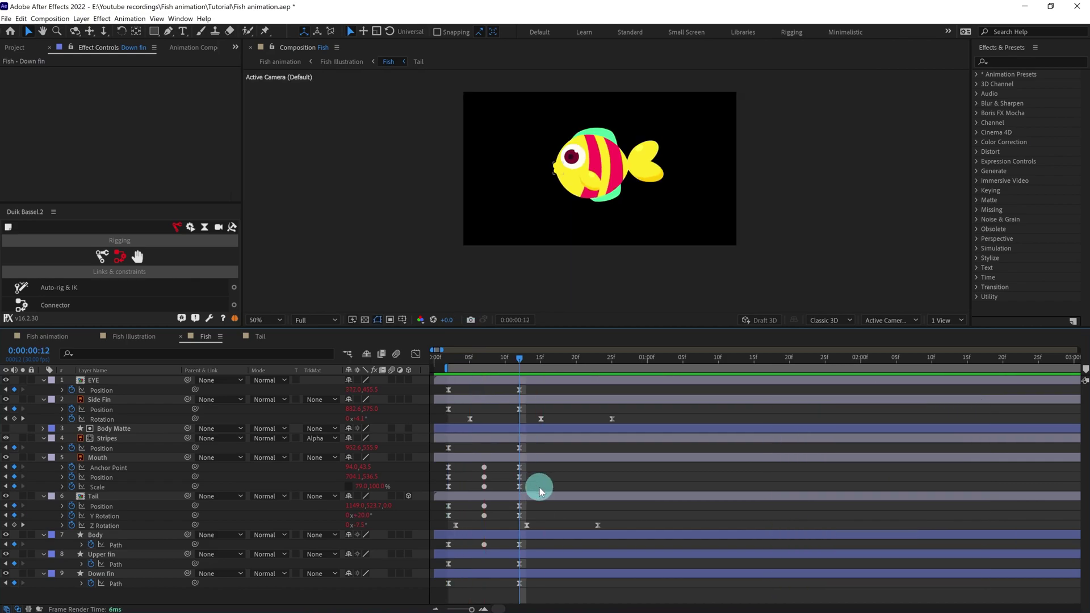
- Paste the Mouth keyframes at frame 12 and time-reverse them
left_click_drag(528, 466, 445, 493)
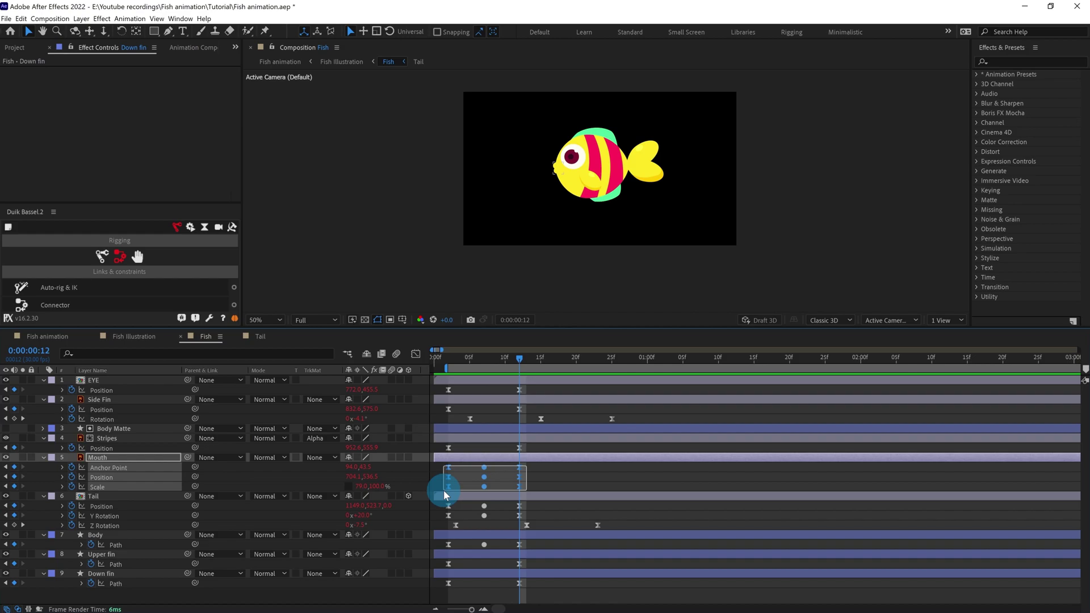
key("ctrl+v")
right_click(522, 487)
mouse_move(562, 603)
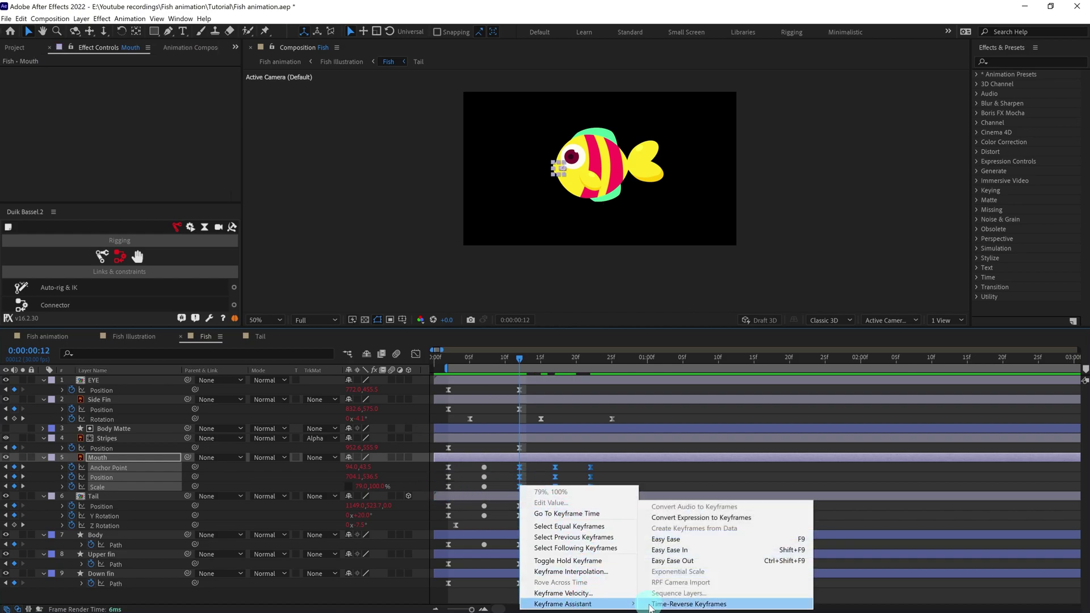
left_click(647, 600)
left_click(616, 481)
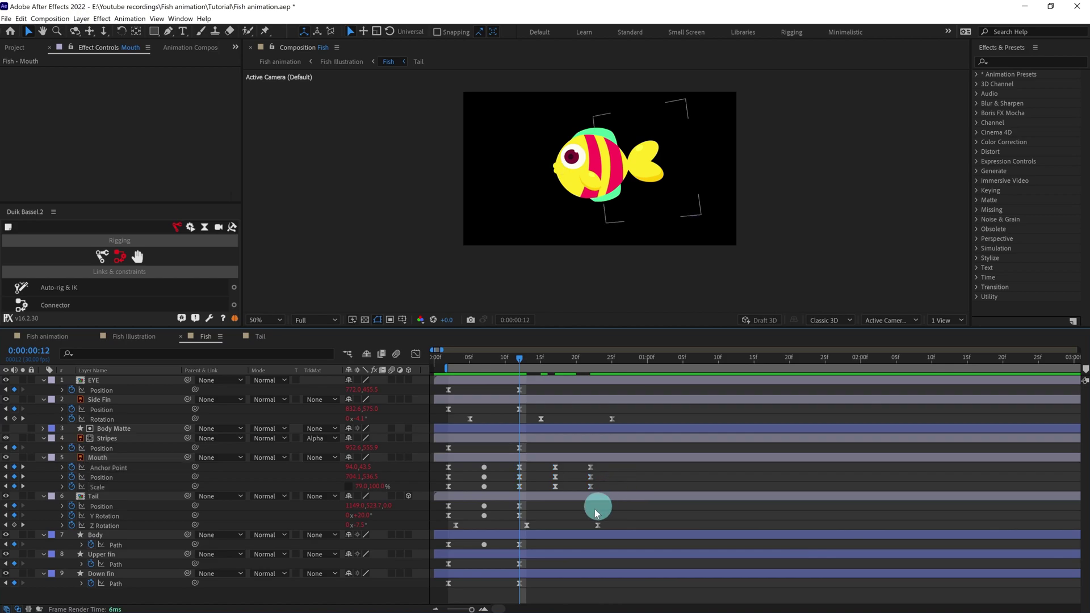
- Paste the Tail keyframes at frame 12 and time-reverse them
left_click(519, 510)
left_click(555, 487)
key("Delete")
key("ctrl+z")
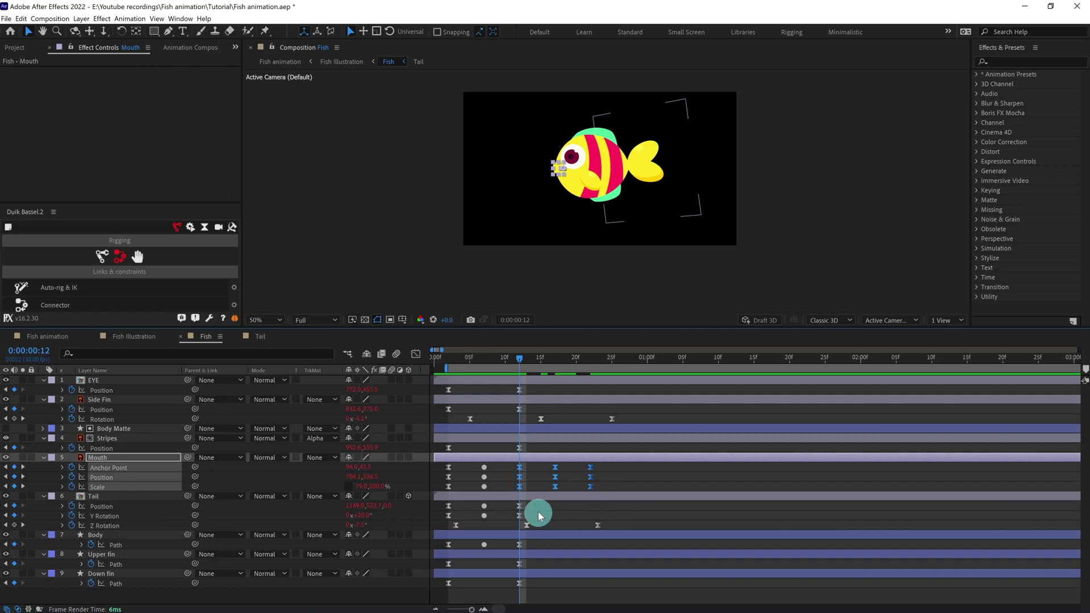
left_click(521, 509)
key("ctrl+v")
left_click(579, 510)
left_click(522, 515)
right_click(522, 516)
left_click(528, 579)
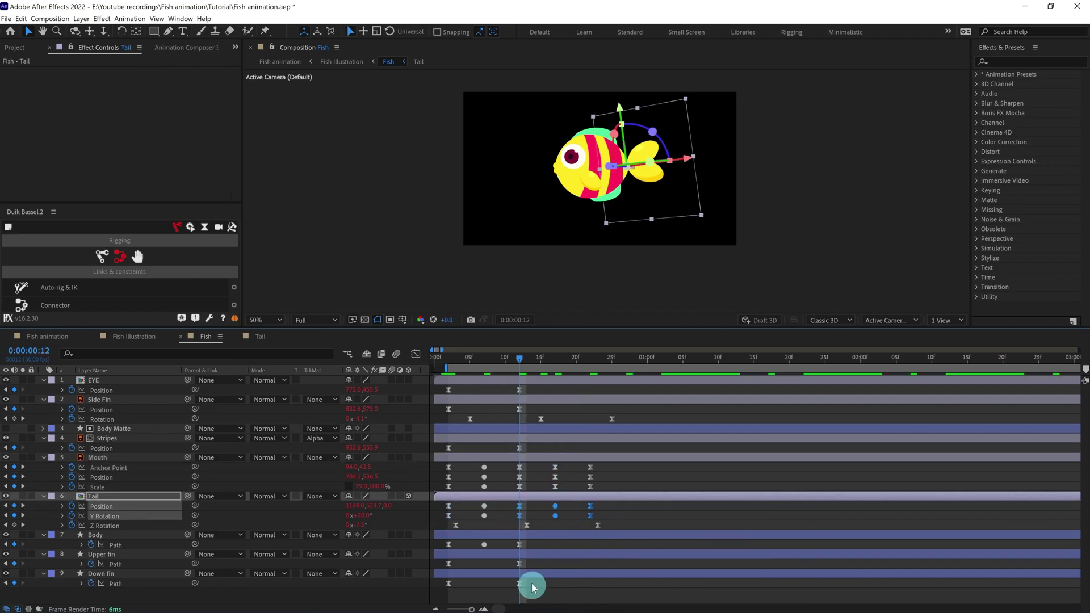
- Time-reverse the Body, Upper fin and Down fin path keyframes
left_click_drag(526, 540, 443, 588)
mouse_move(442, 541)
left_mouse_down()
mouse_move(521, 552)
mouse_move(521, 569)
left_mouse_up()
right_click(517, 544)
left_click(685, 539)
right_click(519, 564)
left_click(688, 557)
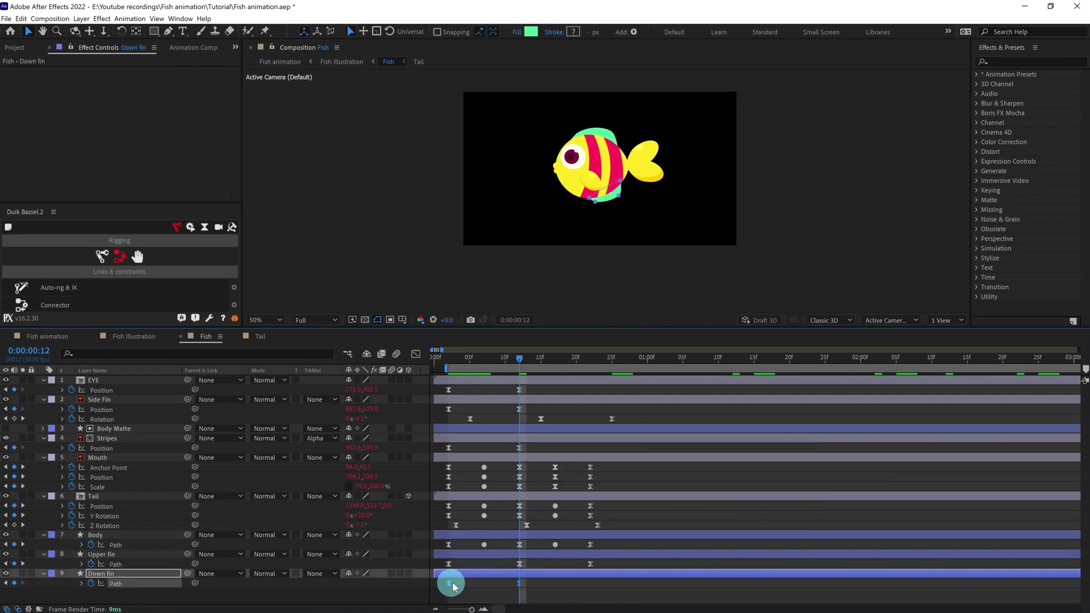
left_click_drag(443, 586, 540, 592)
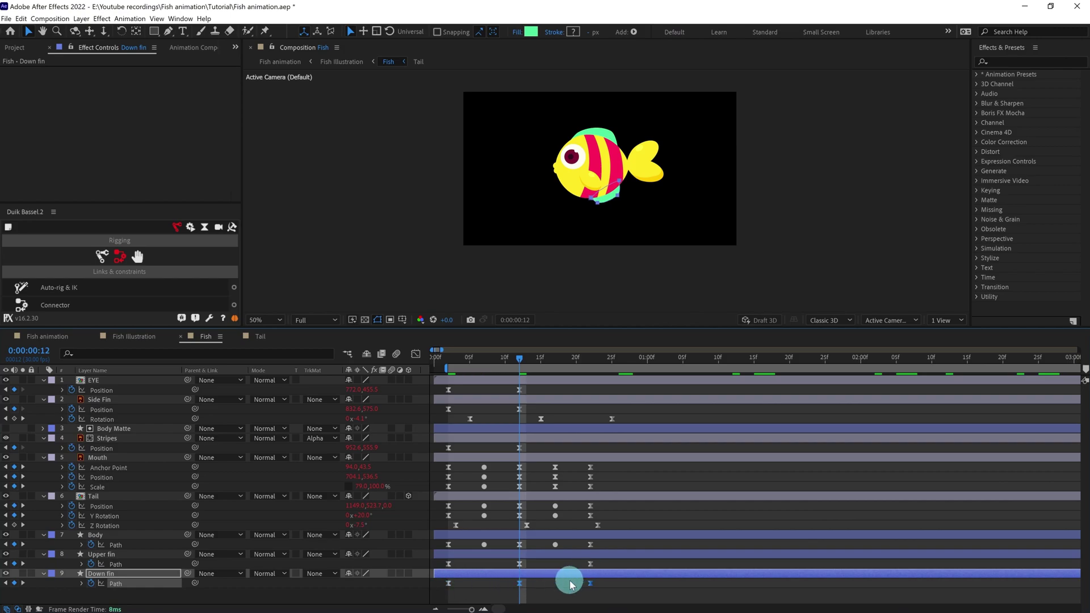
right_click(519, 585)
left_click(690, 578)
- Time-reverse the Stripes position, Side Fin and EYE position keyframes
left_click_drag(528, 451, 441, 451)
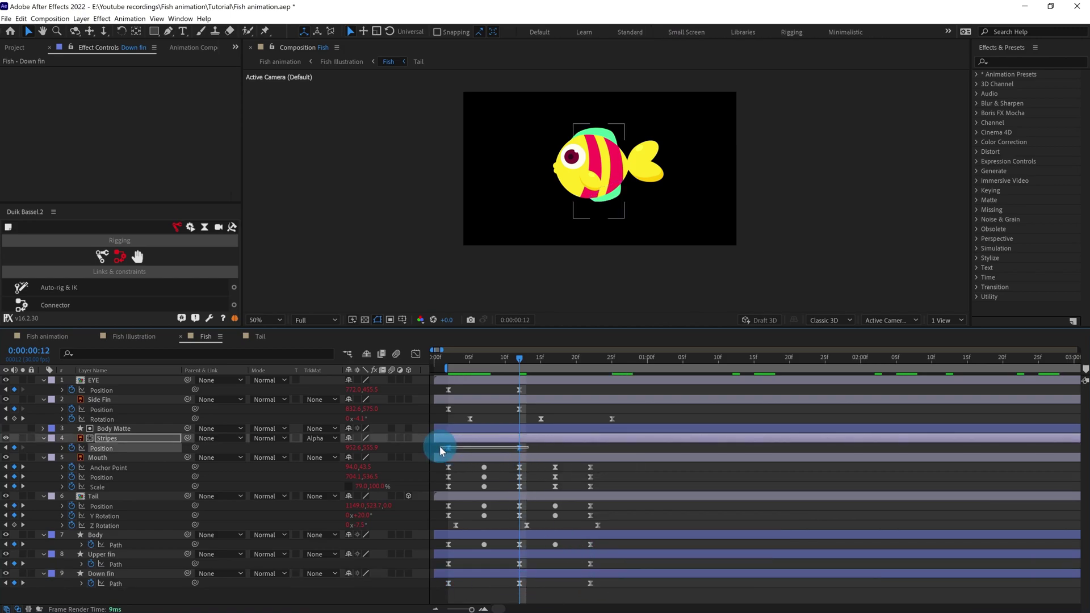
right_click(519, 448)
left_click(690, 579)
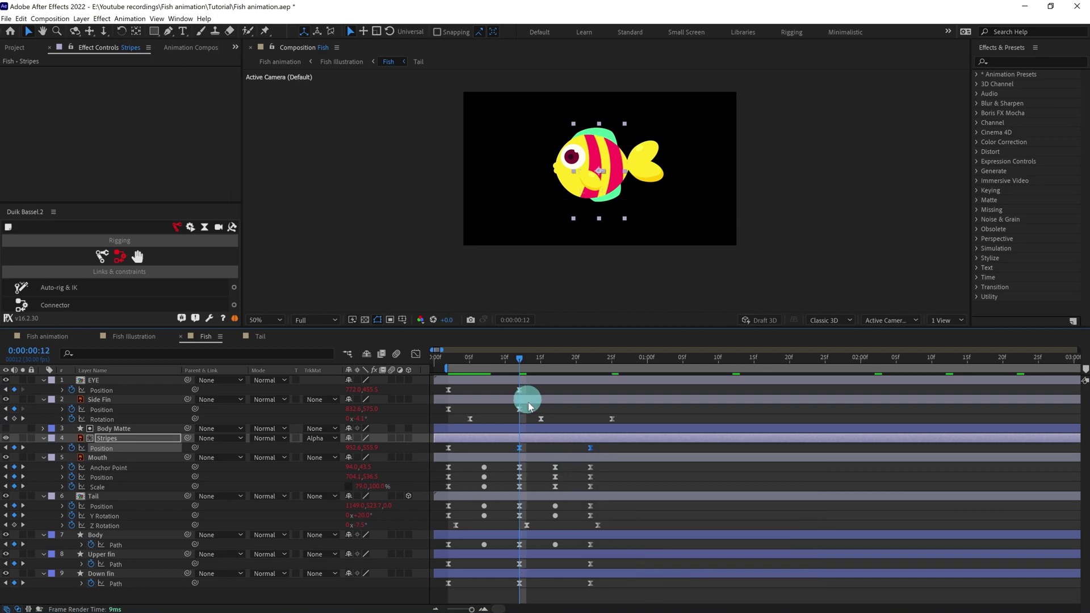
left_click_drag(529, 413, 459, 418)
right_click(520, 414)
mouse_move(563, 528)
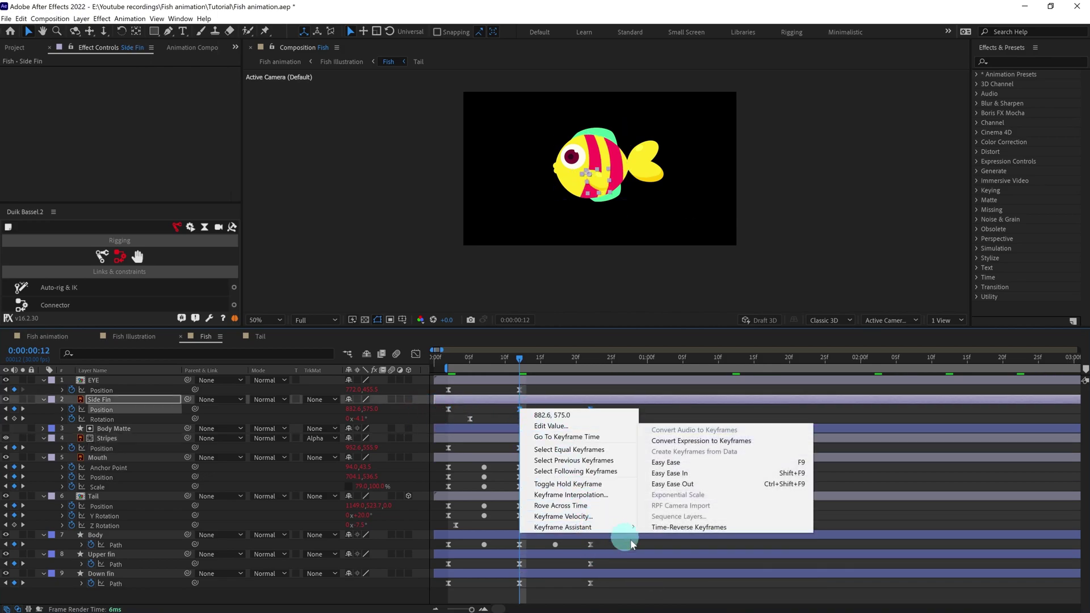
left_click(688, 528)
left_click_drag(528, 393, 476, 404)
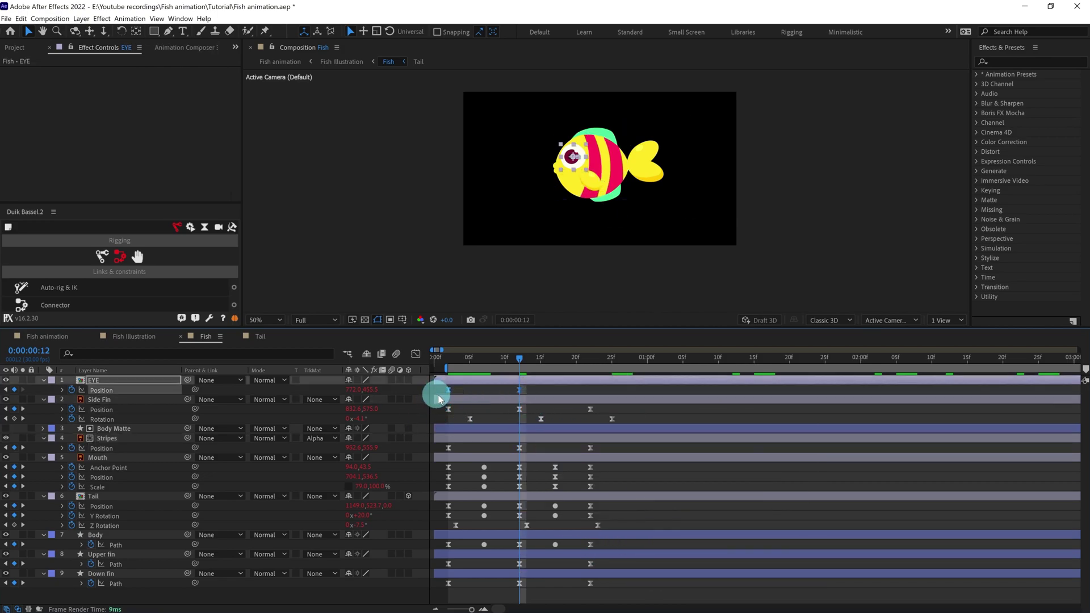
right_click(520, 390)
mouse_move(562, 509)
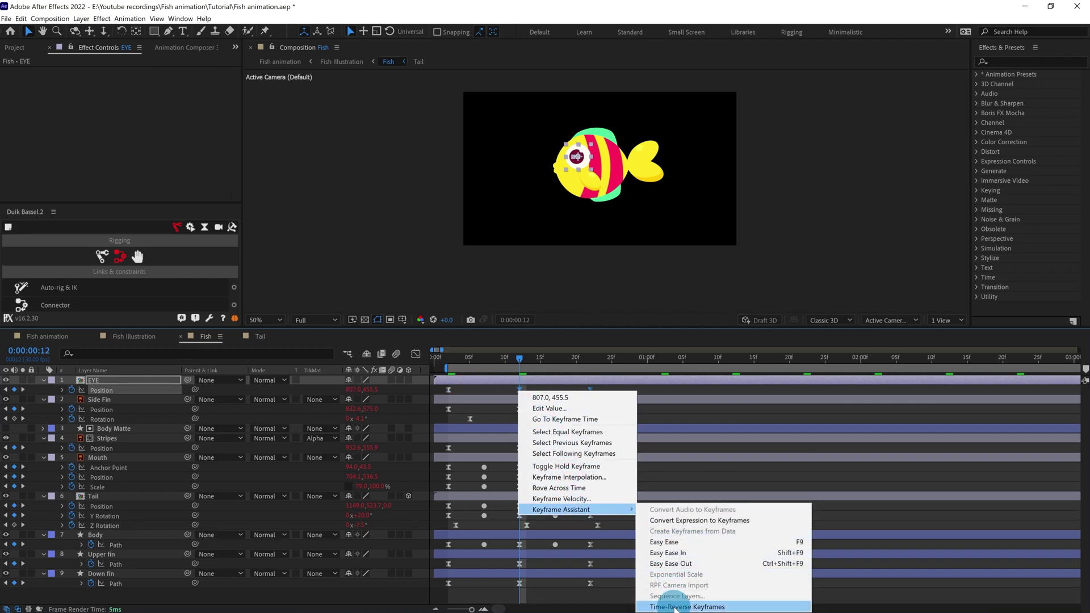
left_click(686, 606)
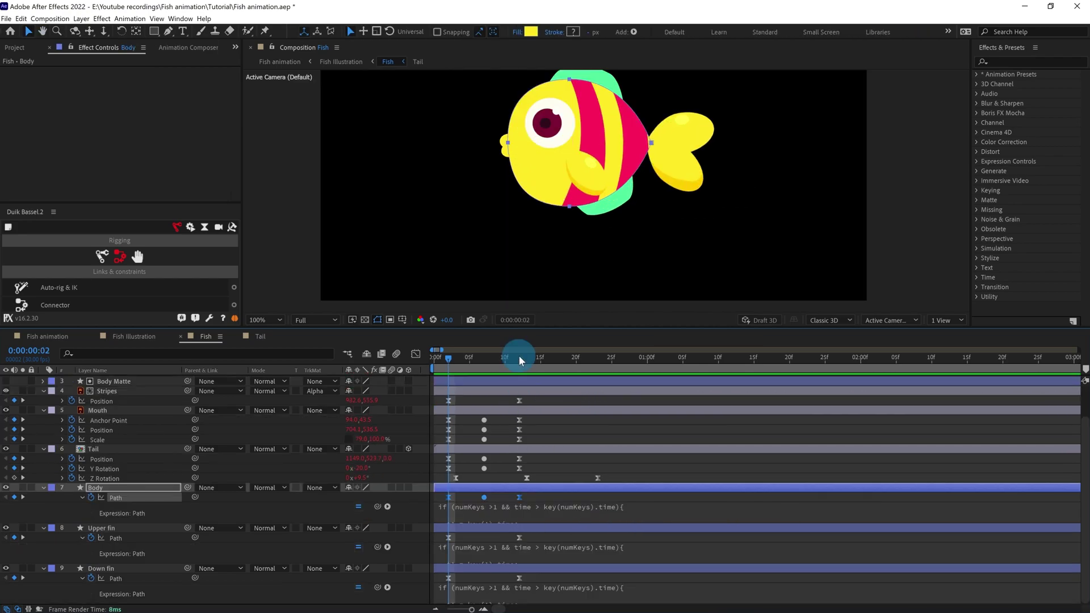
- At frame 12, paste and time-reverse the Body, Upper fin and Down fin path keyframes
left_click(520, 356)
key("ctrl+v")
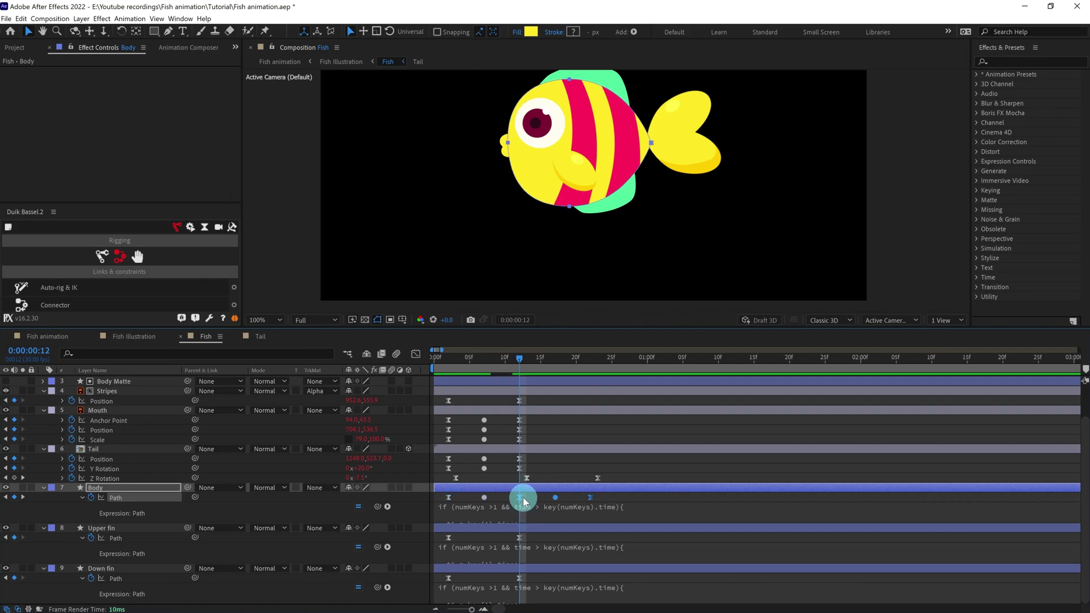
right_click(520, 499)
mouse_move(561, 491)
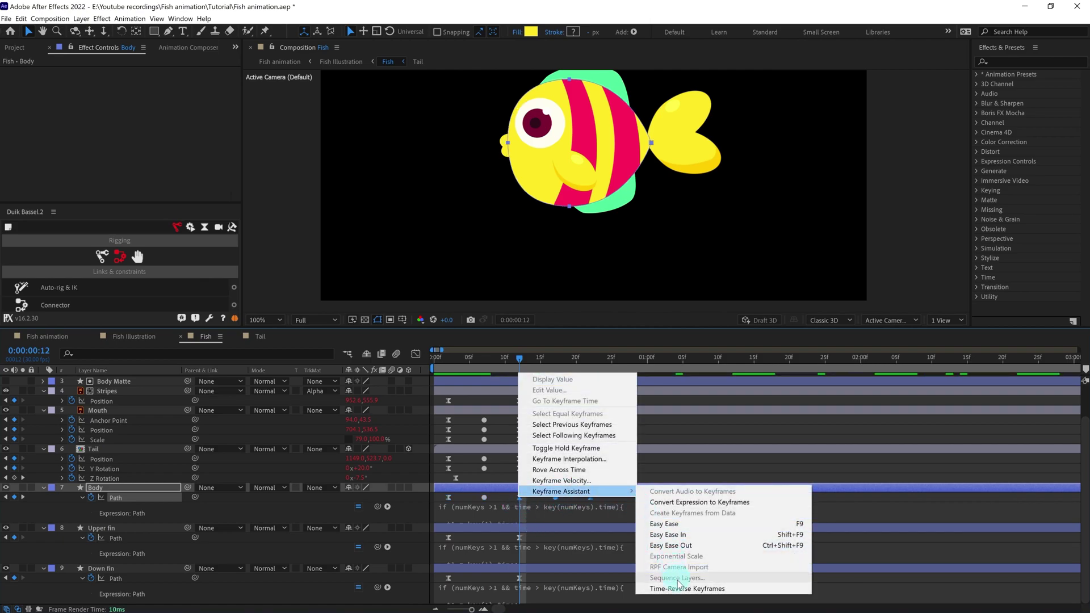
left_click(686, 588)
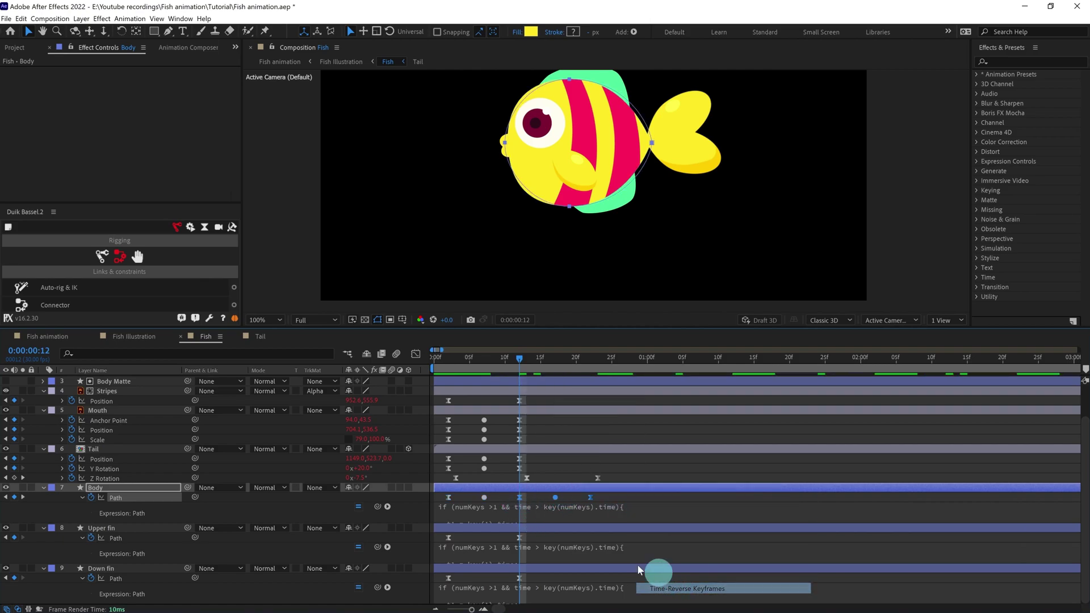
left_click(536, 547)
key("ctrl+v")
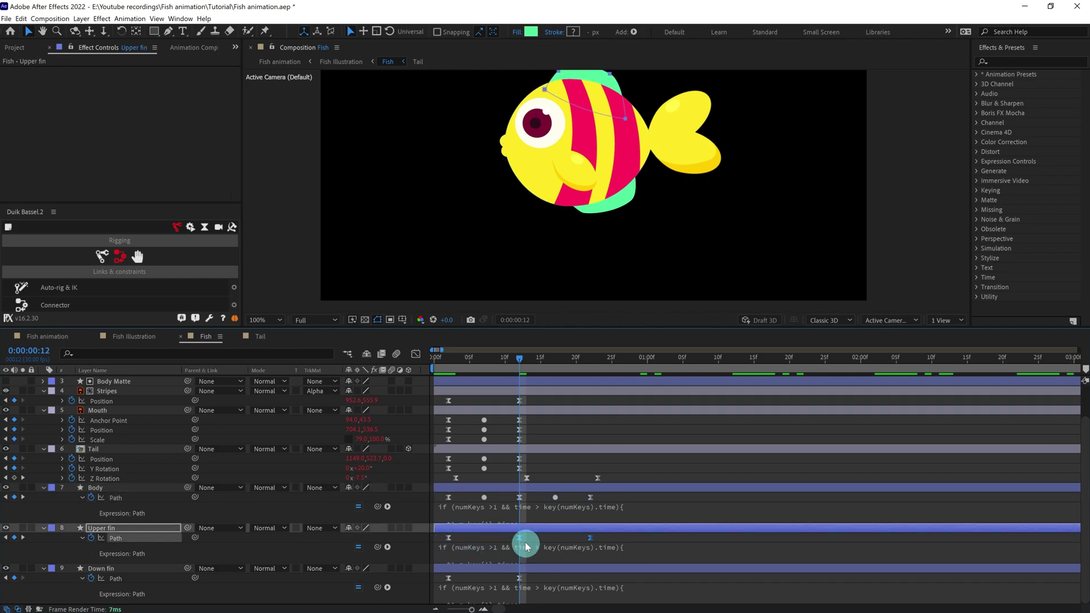
right_click(521, 538)
mouse_move(564, 530)
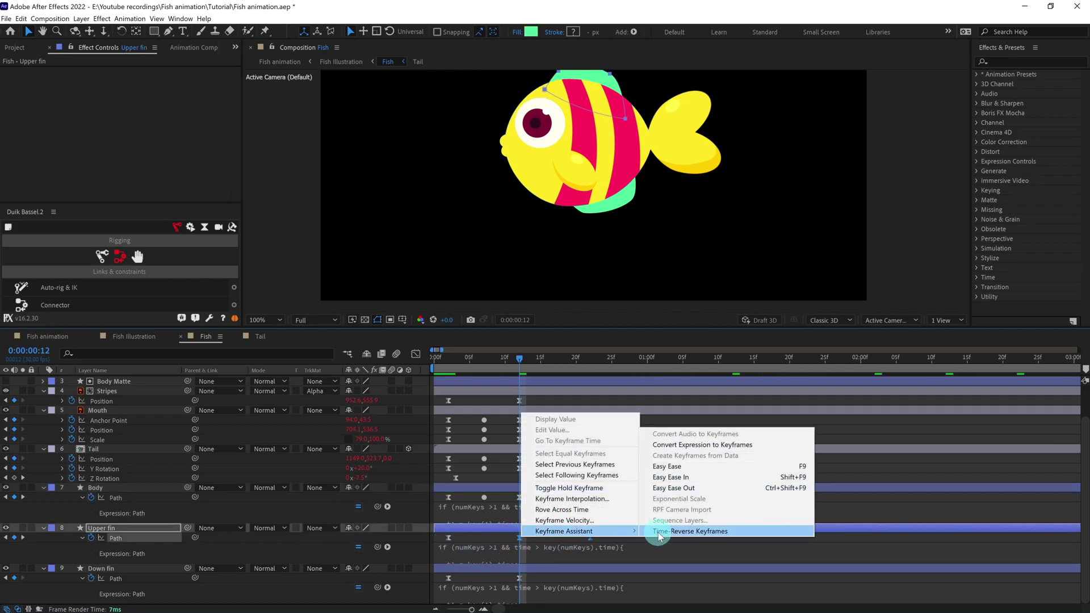
left_click(729, 533)
left_click(524, 584)
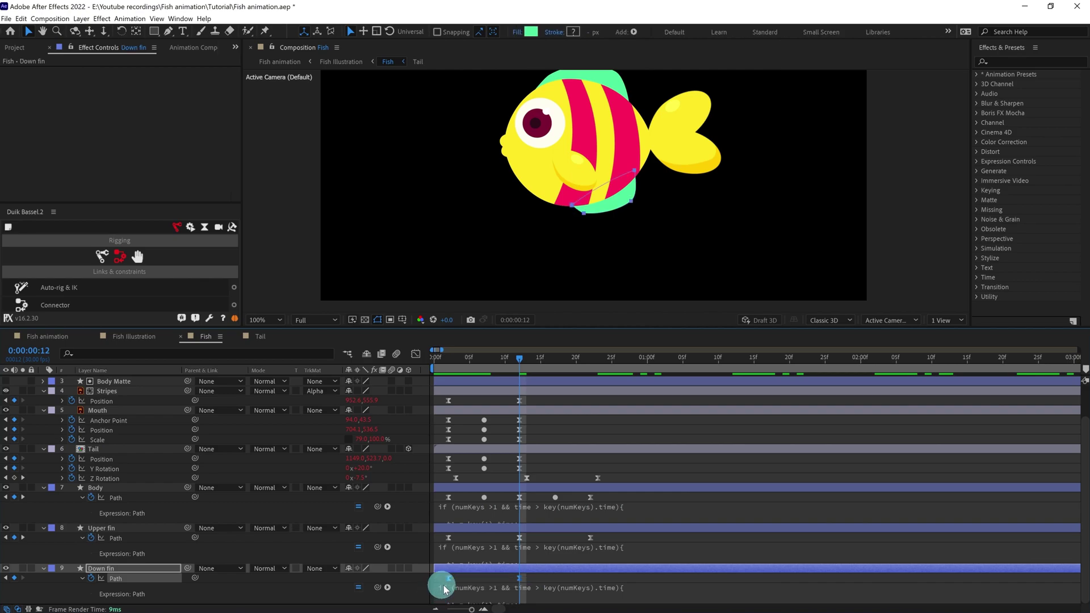
right_click(523, 582)
left_click(724, 554)
scroll(528, 510, "up", 3)
- Time-reverse the pasted Tail, Mouth and Stripes keyframes
left_click(456, 504)
right_click(520, 503)
left_click(724, 533)
left_click_drag(528, 476, 447, 459)
right_click(519, 476)
left_click(724, 595)
left_click_drag(532, 443, 451, 434)
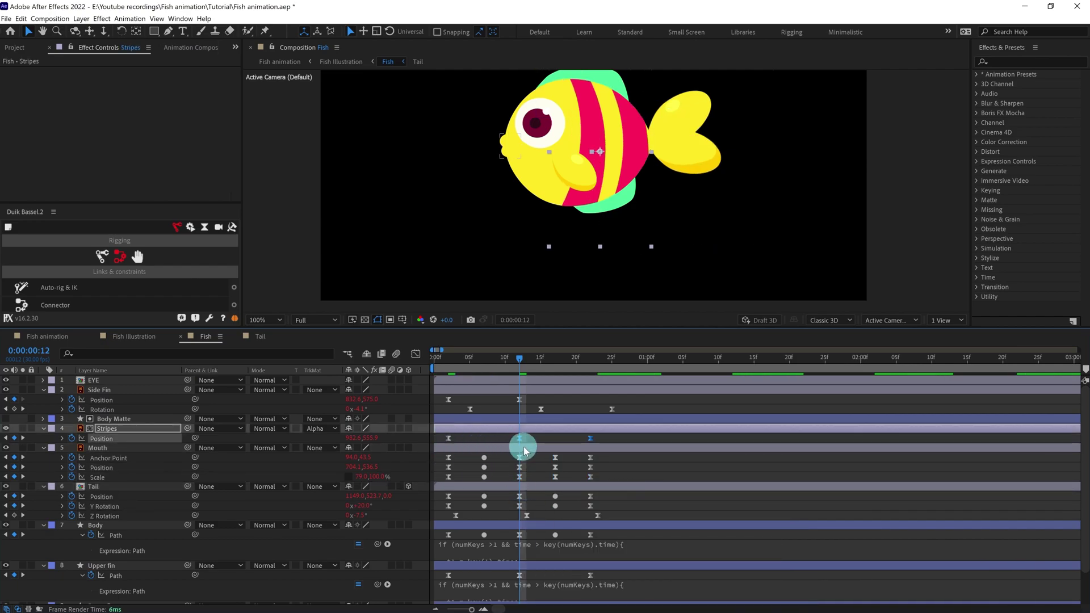
right_click(521, 439)
left_click(664, 558)
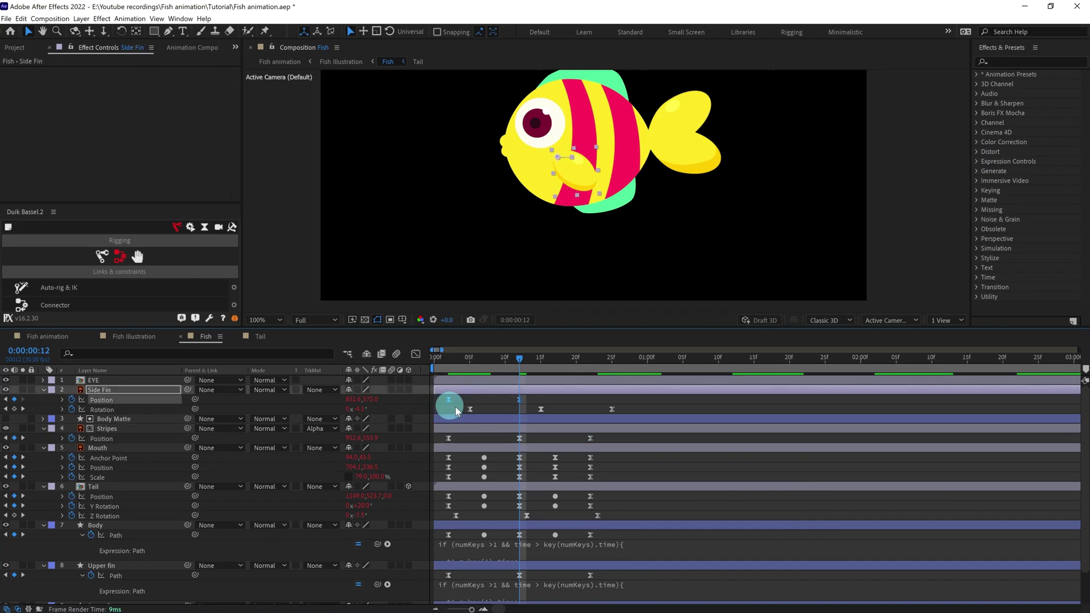
- Time-reverse the pasted Side Fin and EYE keyframes, then preview from frame 2
left_click_drag(568, 416, 521, 404)
right_click(521, 405)
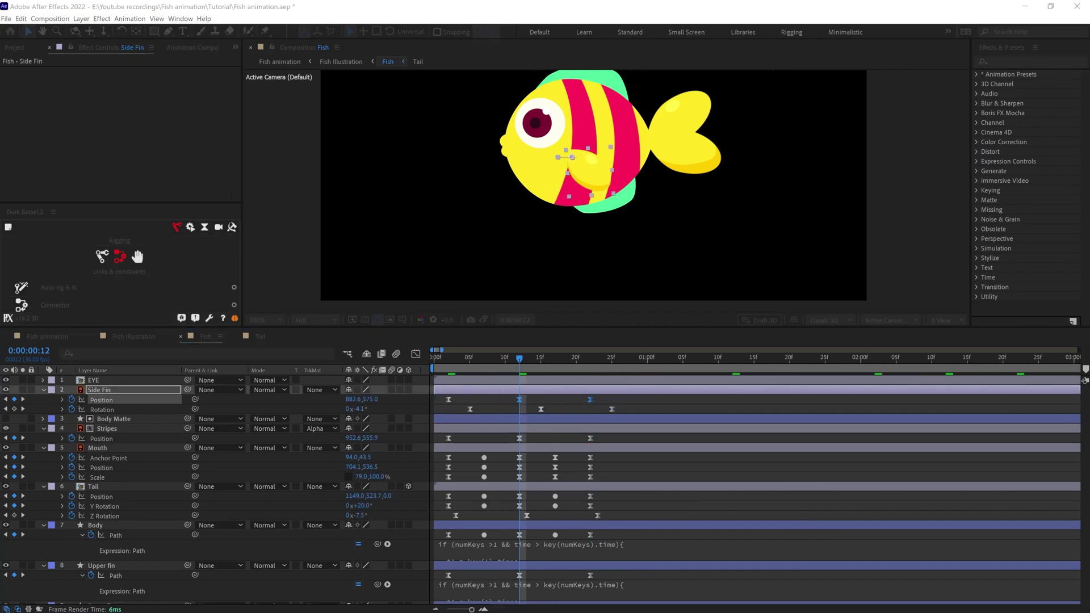
right_click(520, 400)
mouse_move(563, 516)
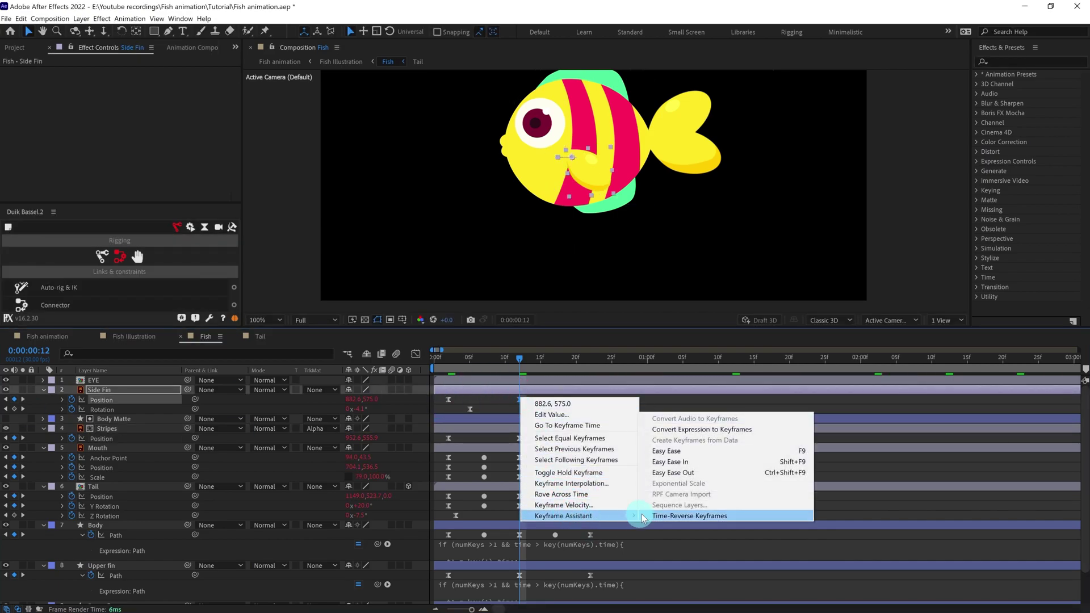
left_click(647, 516)
left_click(481, 381)
key("p")
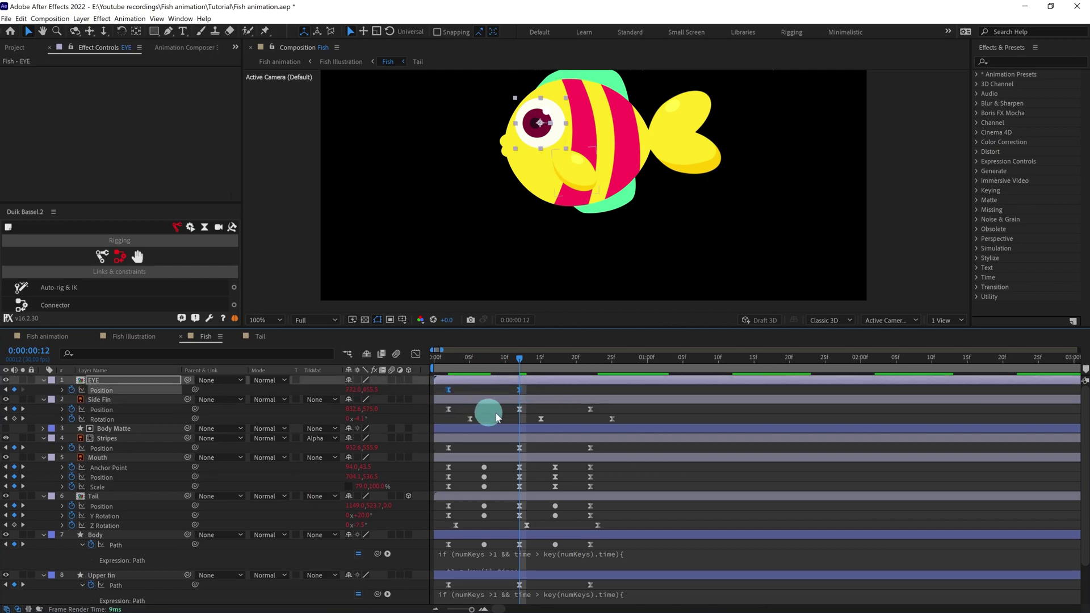
right_click(519, 390)
left_click(647, 516)
left_click(450, 358)
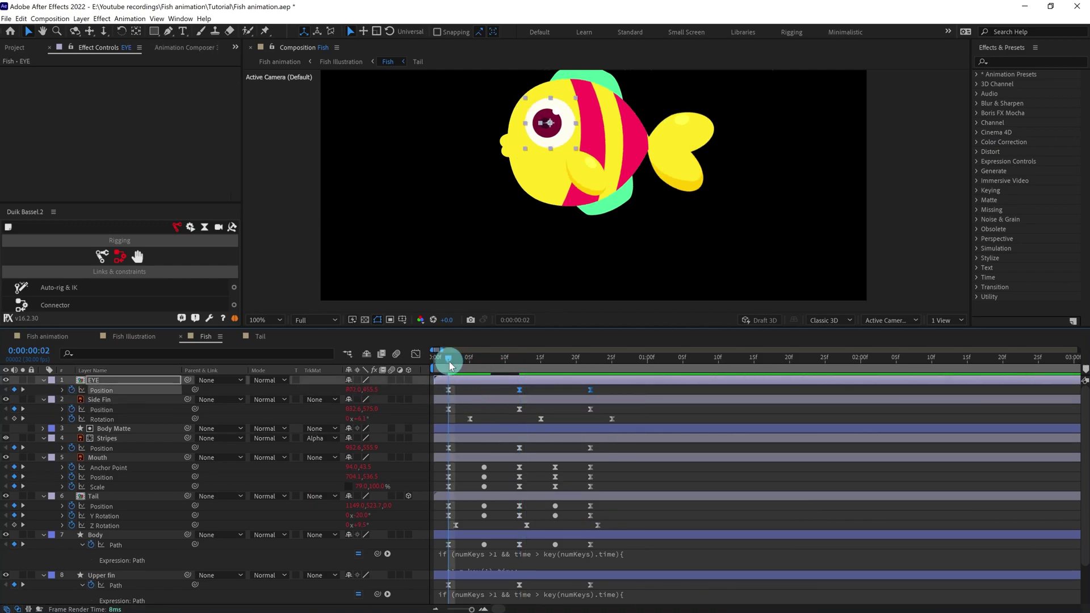
key("space")
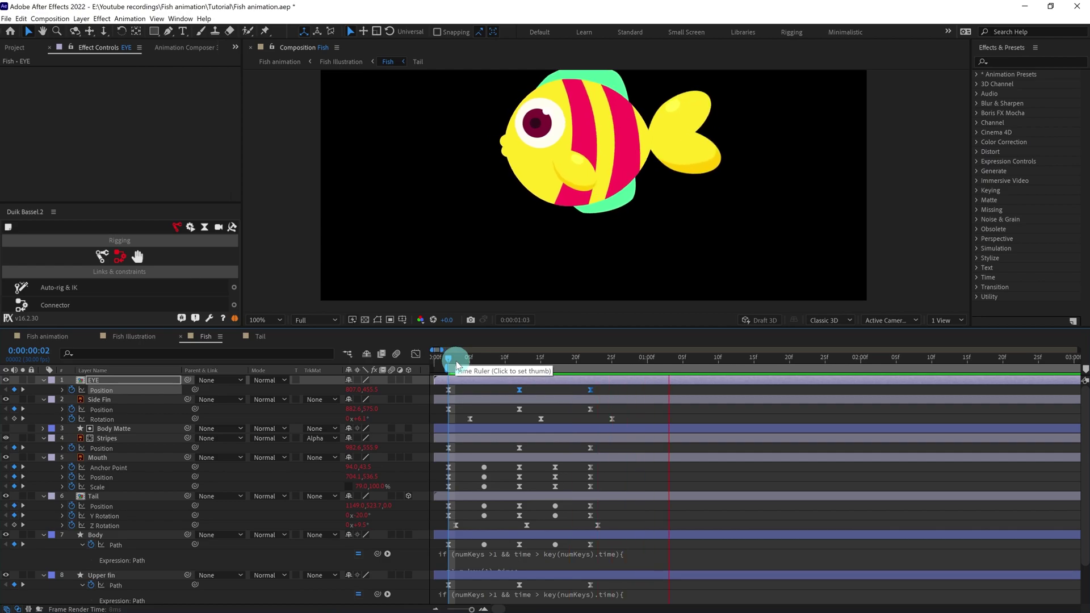
- Replay the fish animation preview with the EYE layer deselected
left_click(449, 356)
left_click(465, 390)
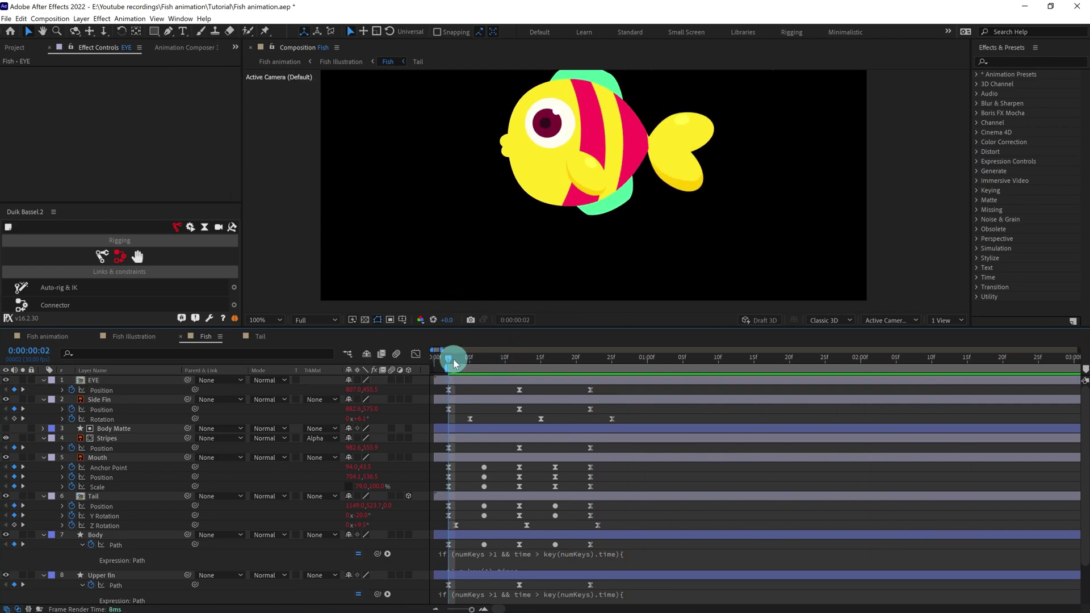
key("space")
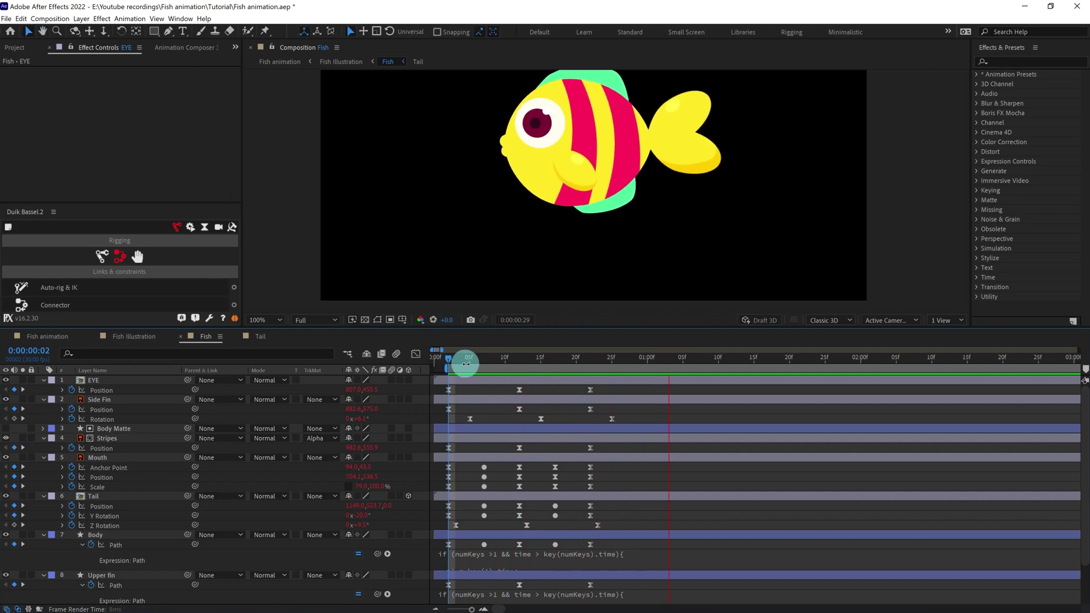
left_click(449, 356)
- Pre-compose the EYE layer as 'EYE All', moving all attributes into the new composition
left_click(100, 381)
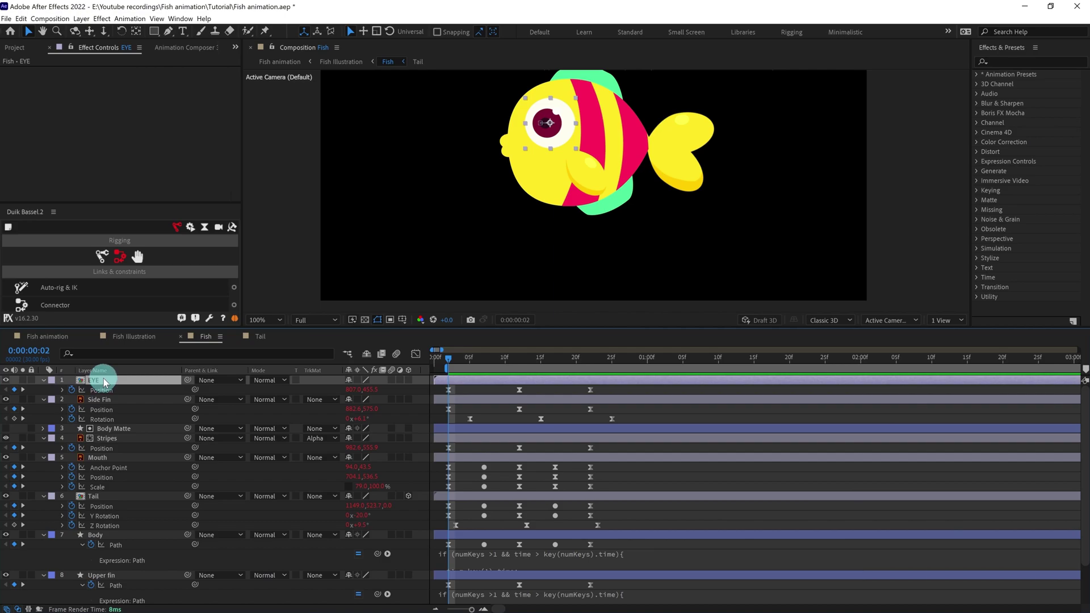
right_click(102, 381)
left_click(145, 331)
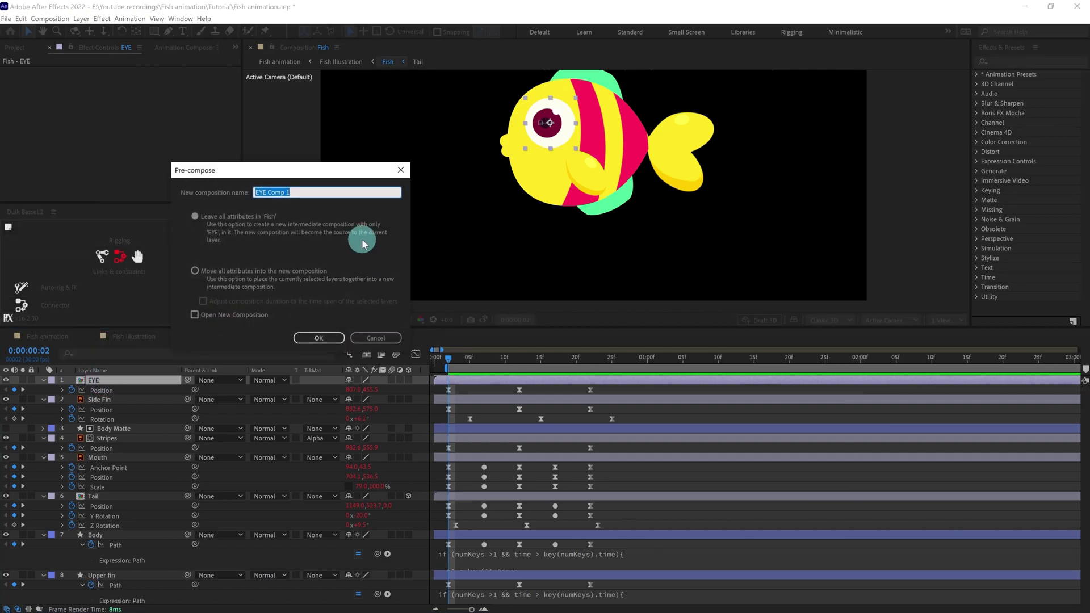
key("End")
key("shift+Left")
key("shift+Left")
key("shift+Left")
key("shift+Left")
key("shift+Left")
key("shift+Left")
type("A")
left_click(195, 272)
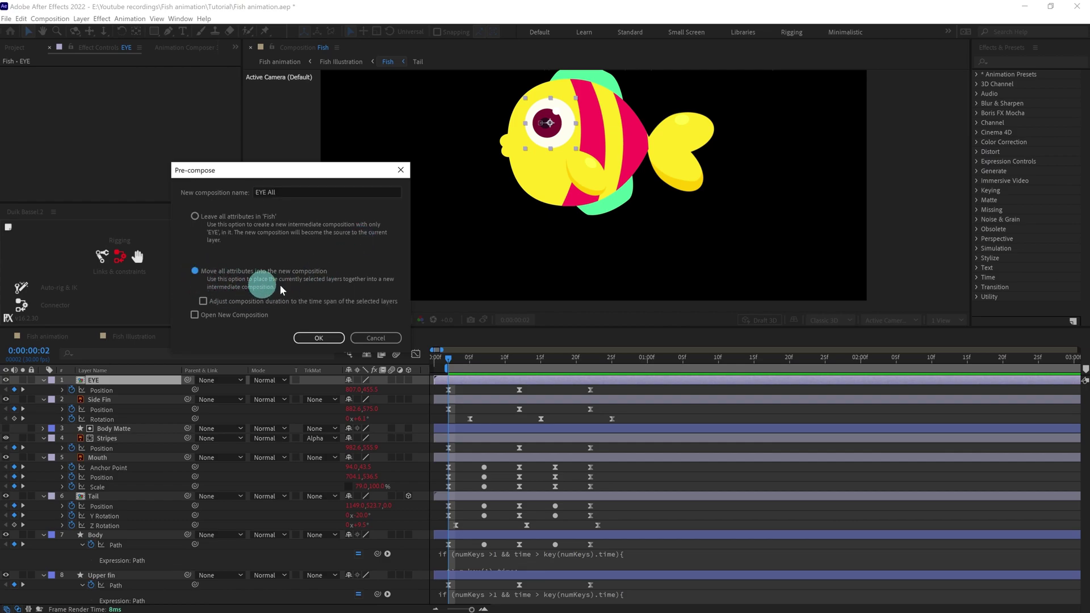
left_click(328, 339)
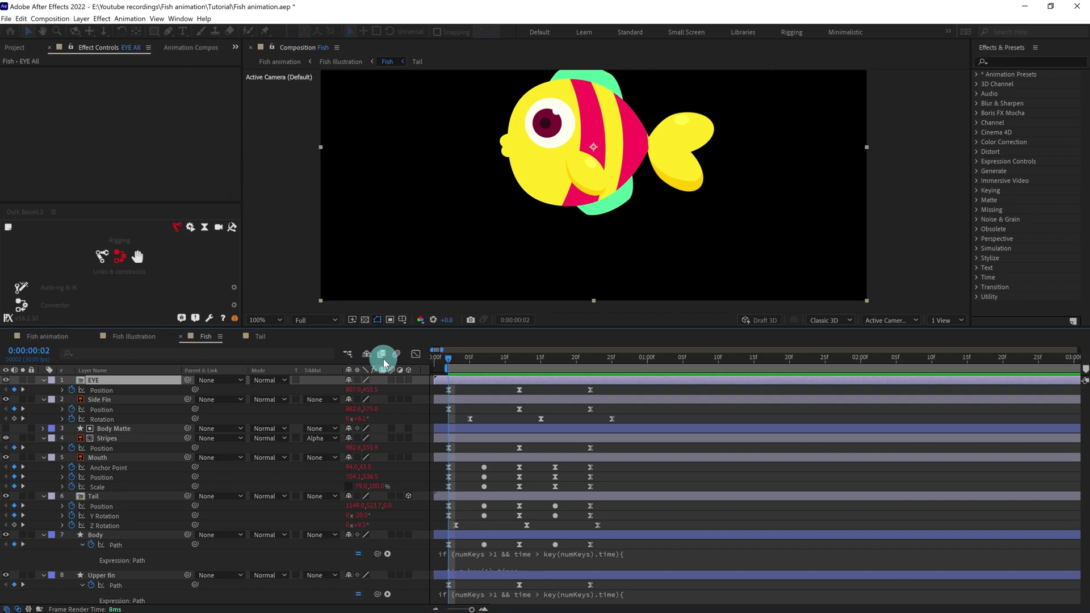
- Inside EYE All, add an adjustment layer above the eye and apply Bulge to it
double_click(137, 385)
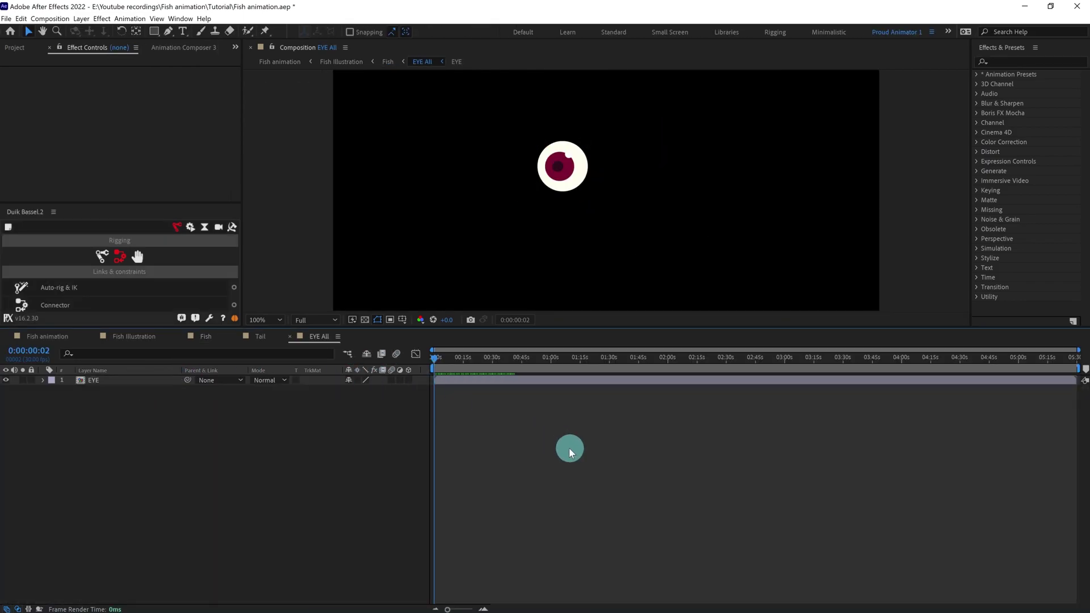
right_click(497, 432)
mouse_move(545, 438)
left_click(665, 515)
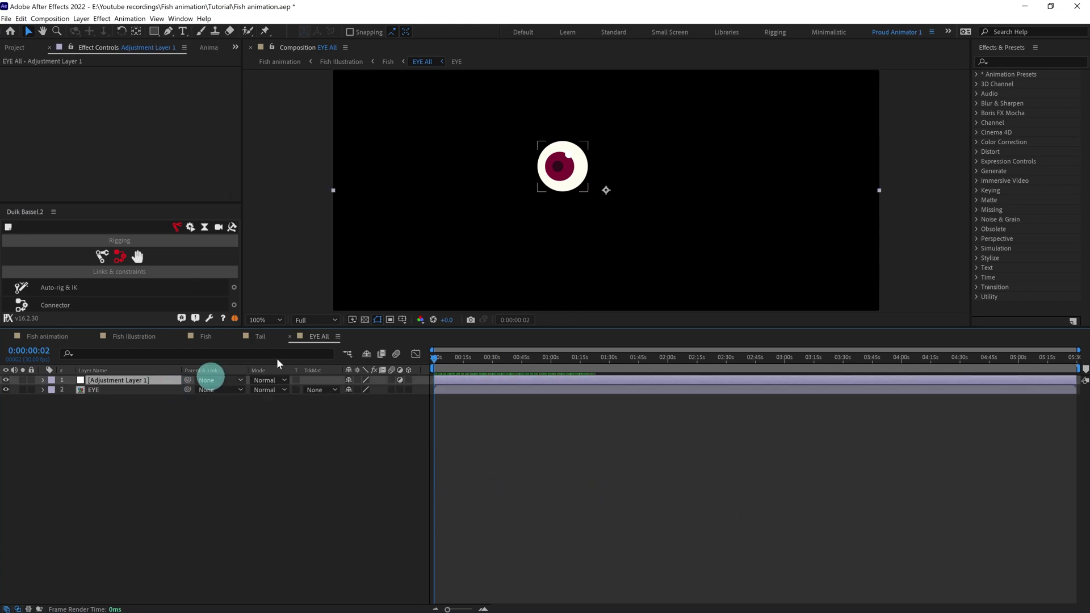
left_click(996, 62)
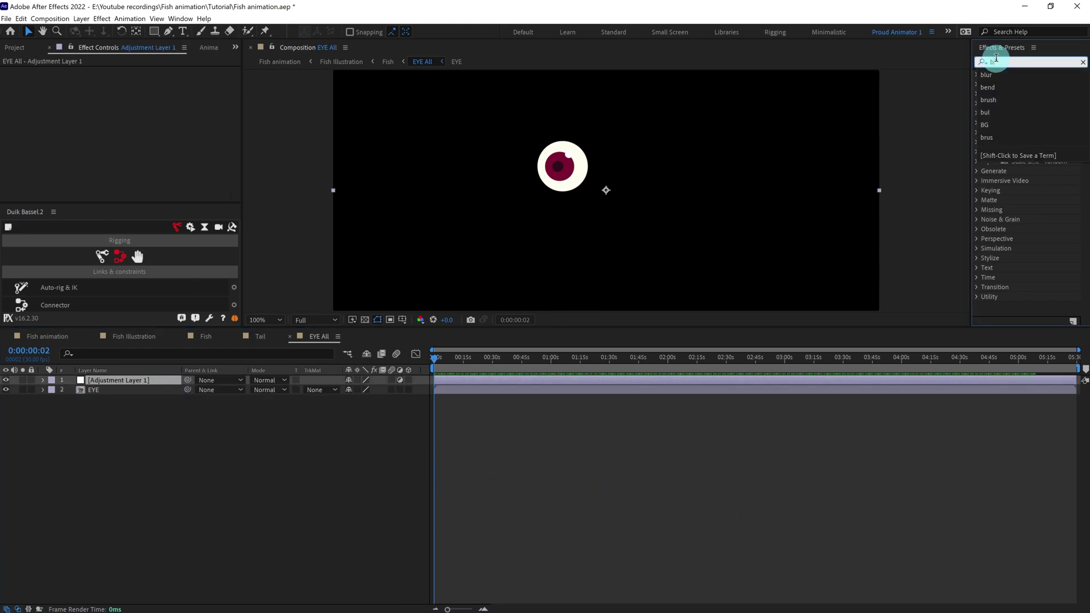
type("bul")
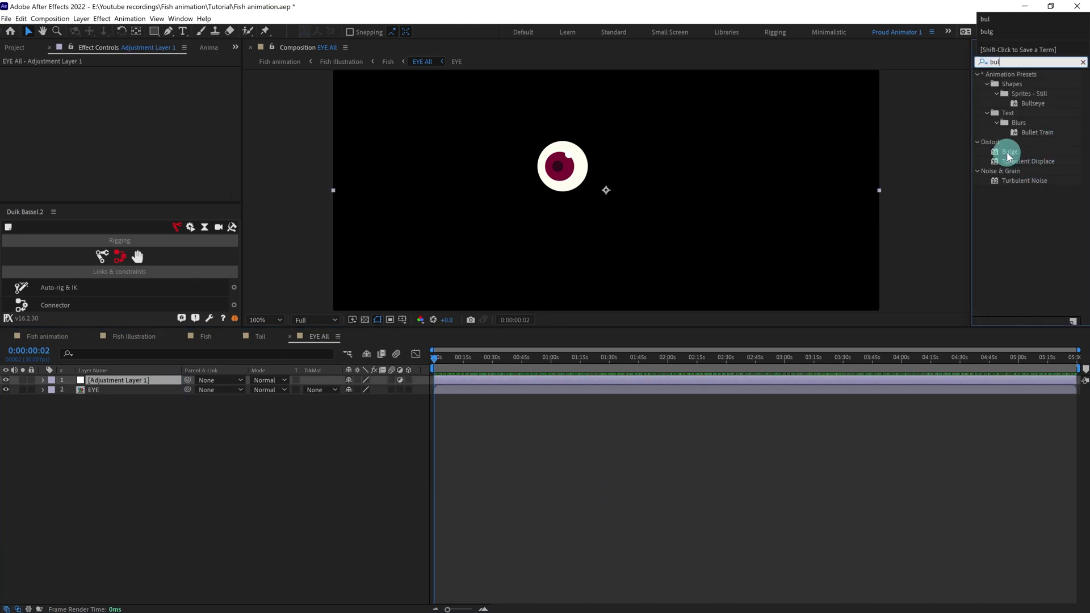
double_click(1008, 152)
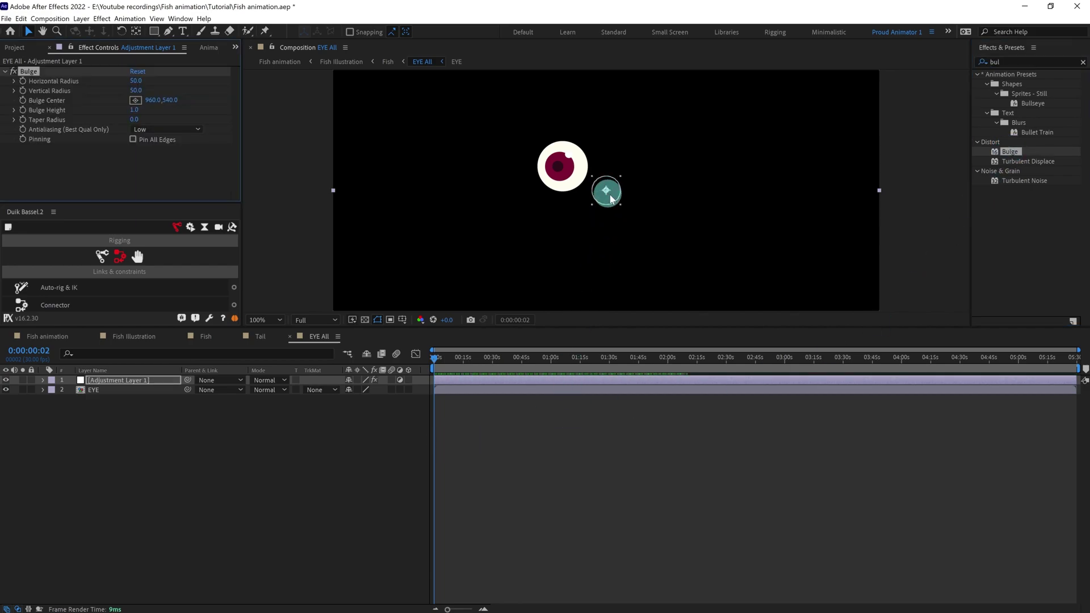
- Centre the bulge on the eye, set both radii to 160, preview, and return to Fish illustration
left_click_drag(608, 192, 582, 184)
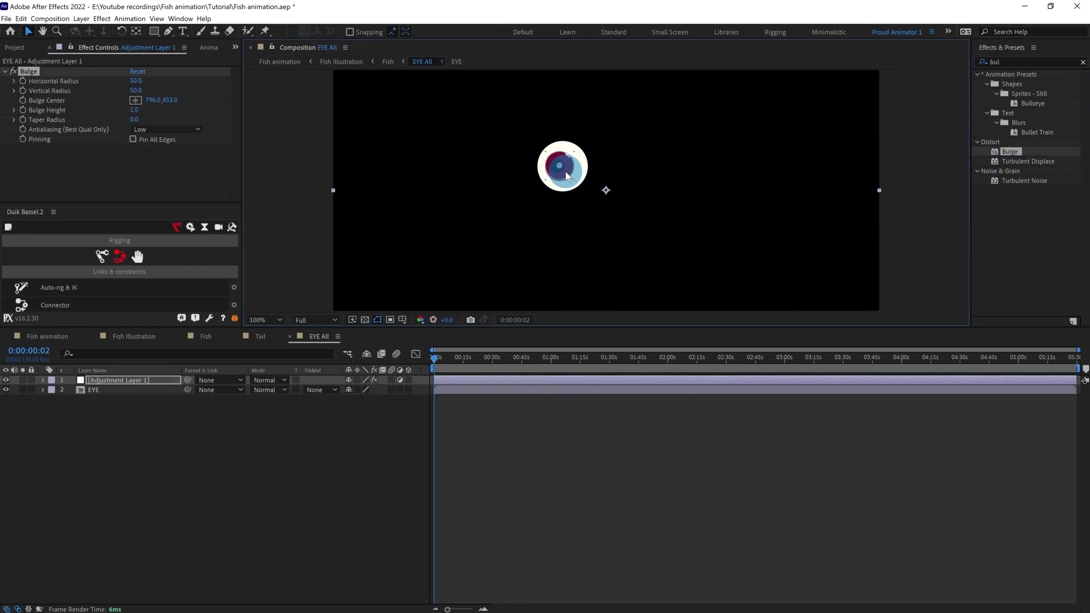
scroll(571, 173, "up", 1)
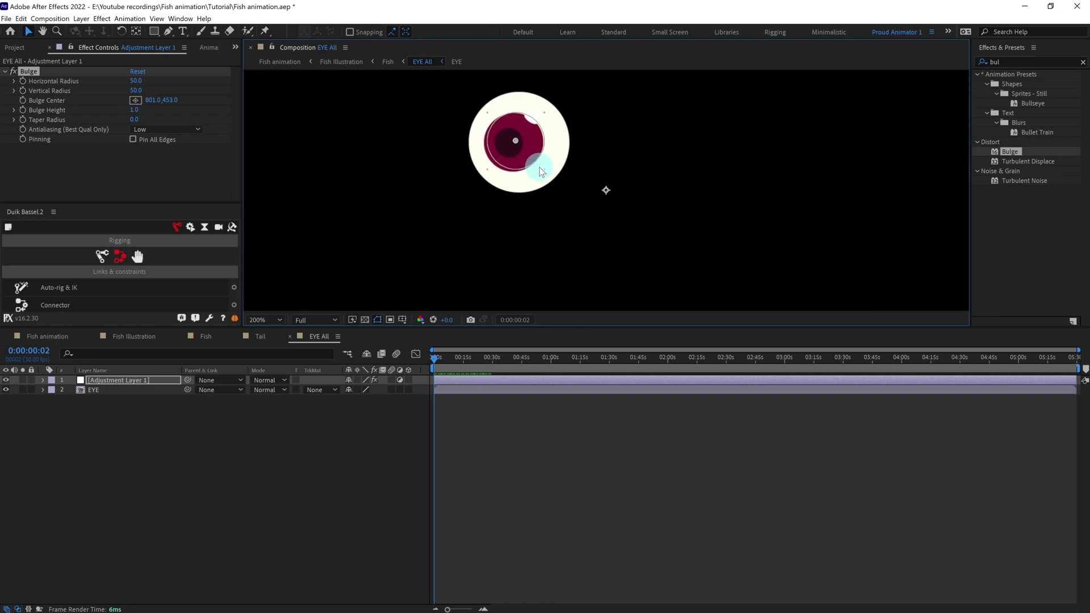
left_click_drag(552, 176, 583, 212)
scroll(584, 211, "down", 1)
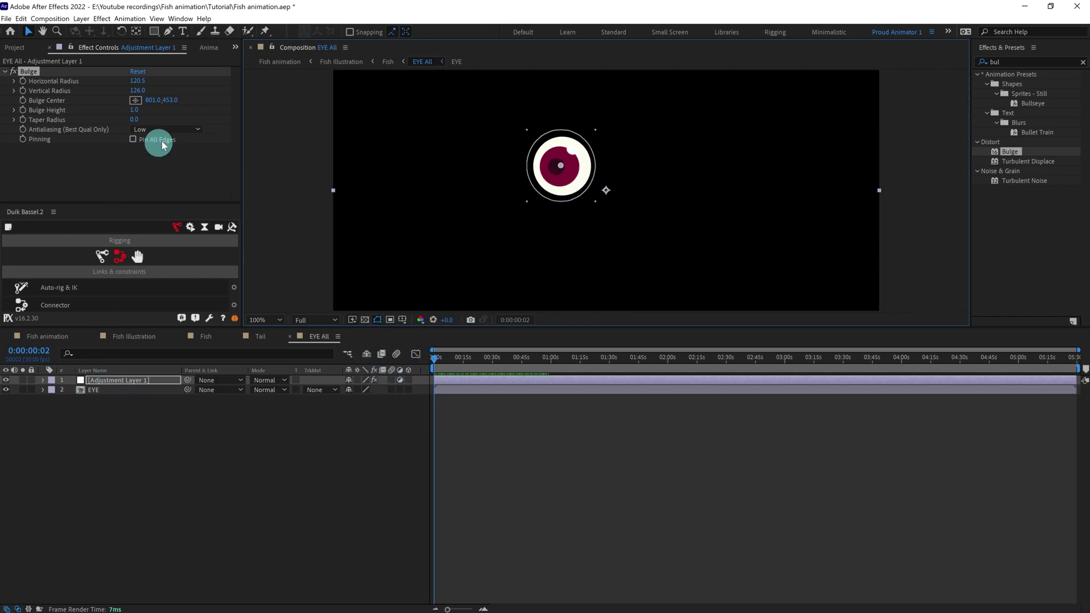
left_click(140, 81)
type("130")
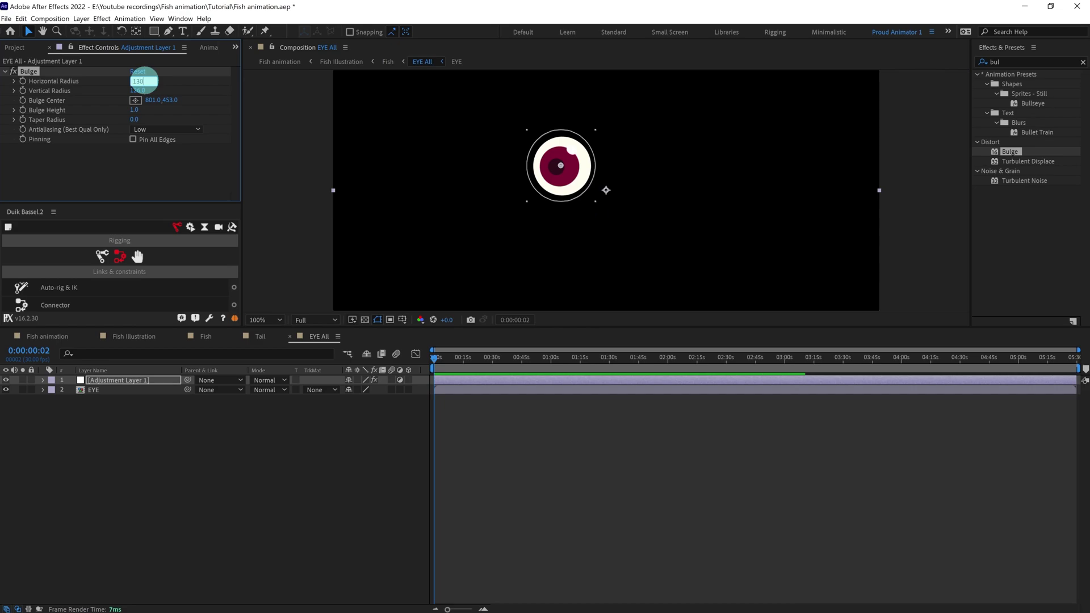
key("Return")
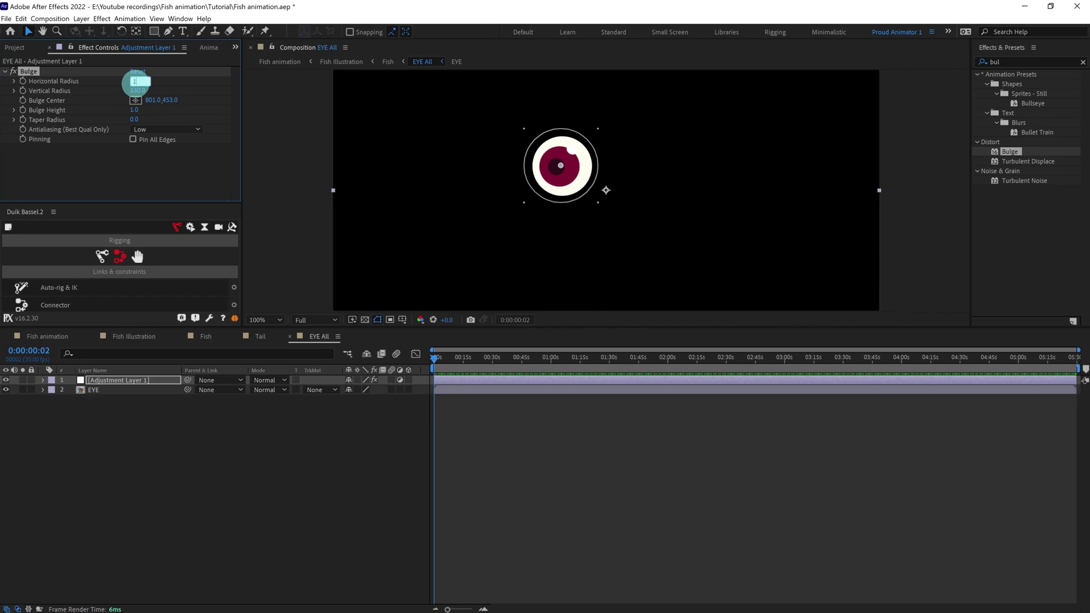
left_click_drag(141, 91, 142, 94)
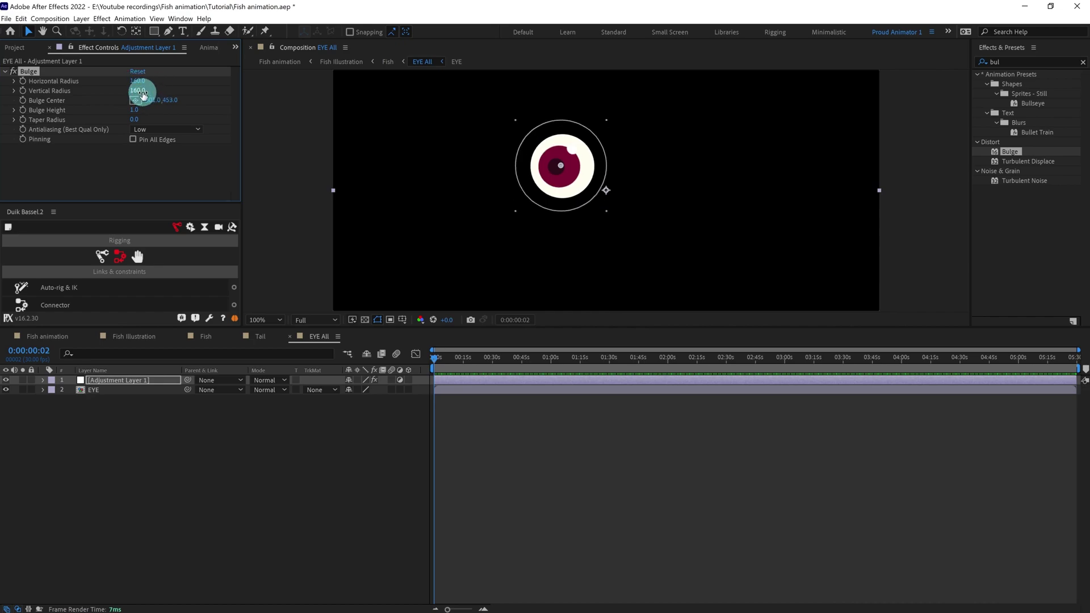
left_click(617, 446)
key("space")
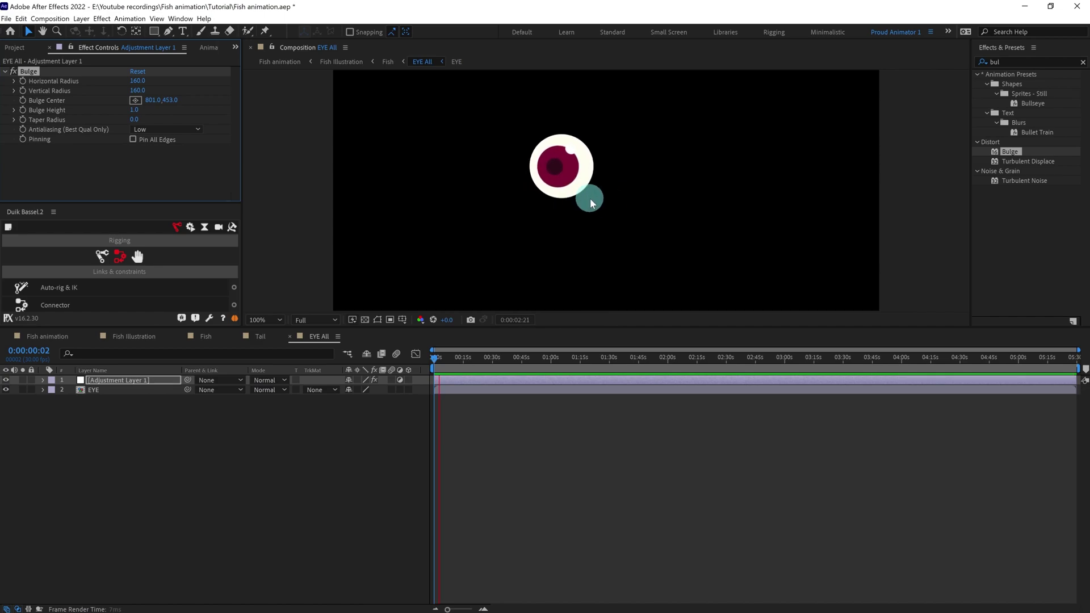
left_click(132, 336)
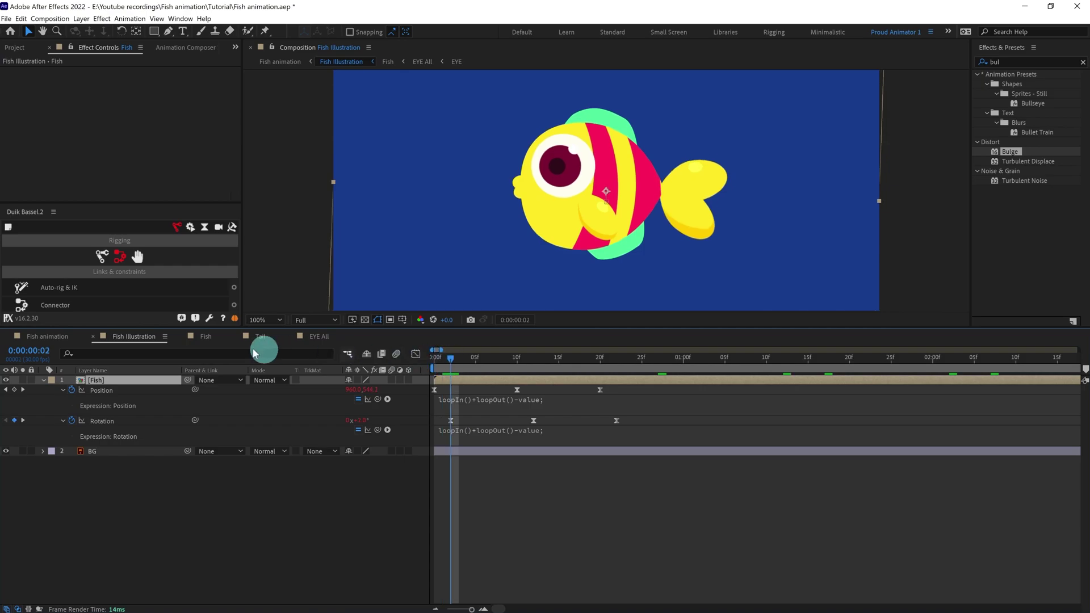
- Preview the bulging eye in the Fish composition and reveal EYE All's Scale at 100%
left_click(205, 335)
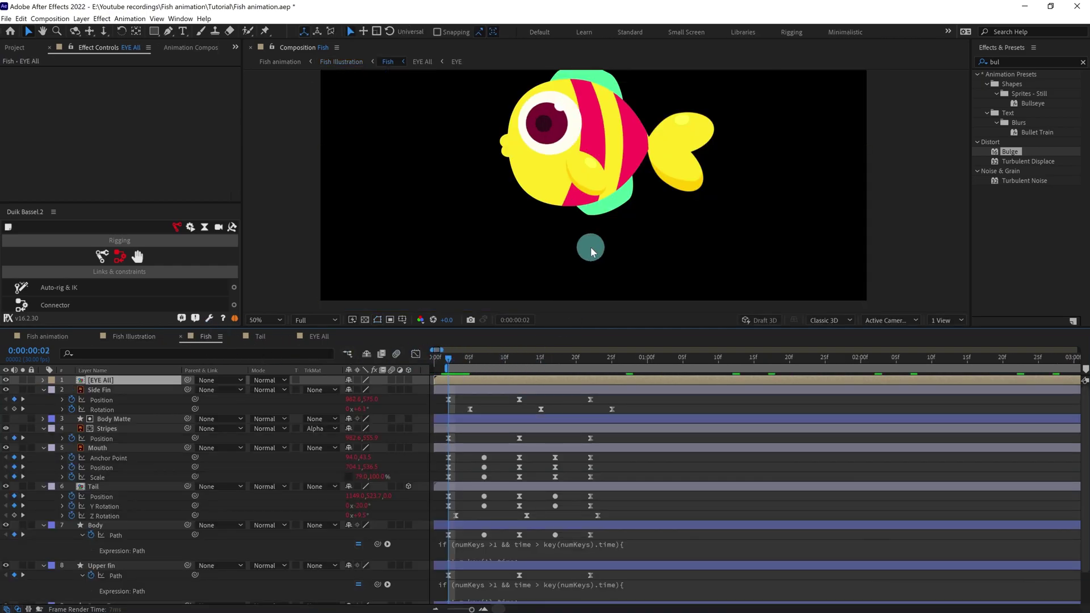
scroll(591, 247, "down", 1)
key("space")
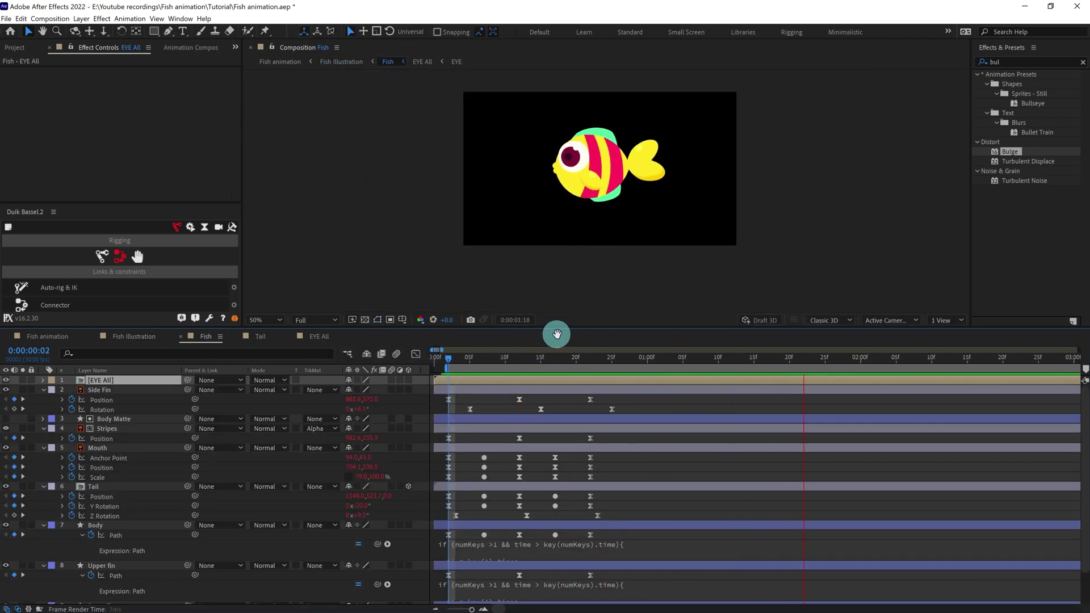
scroll(544, 185, "up", 1)
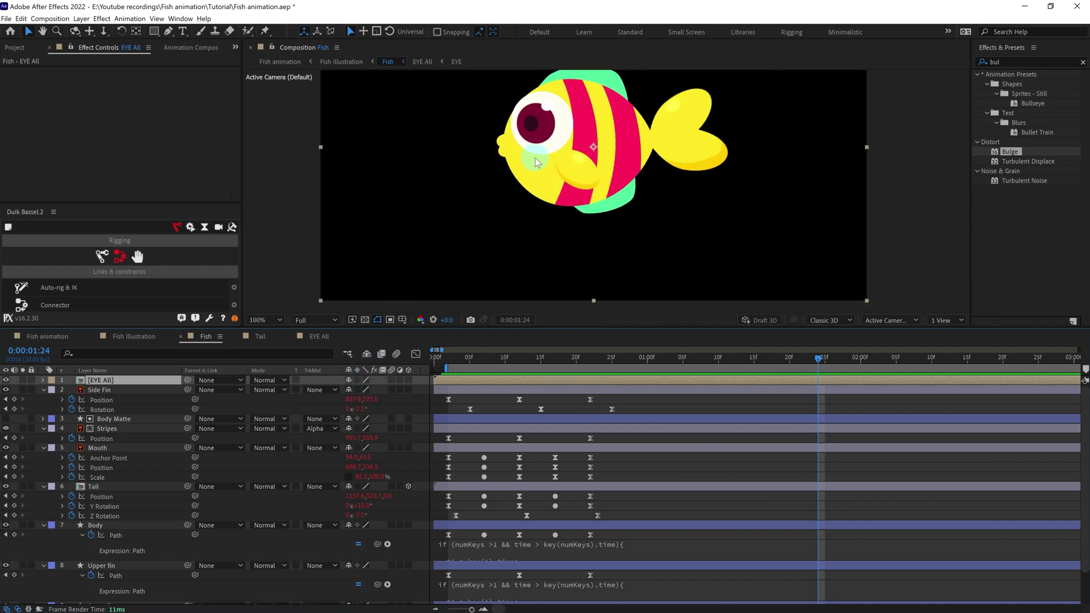
key("y")
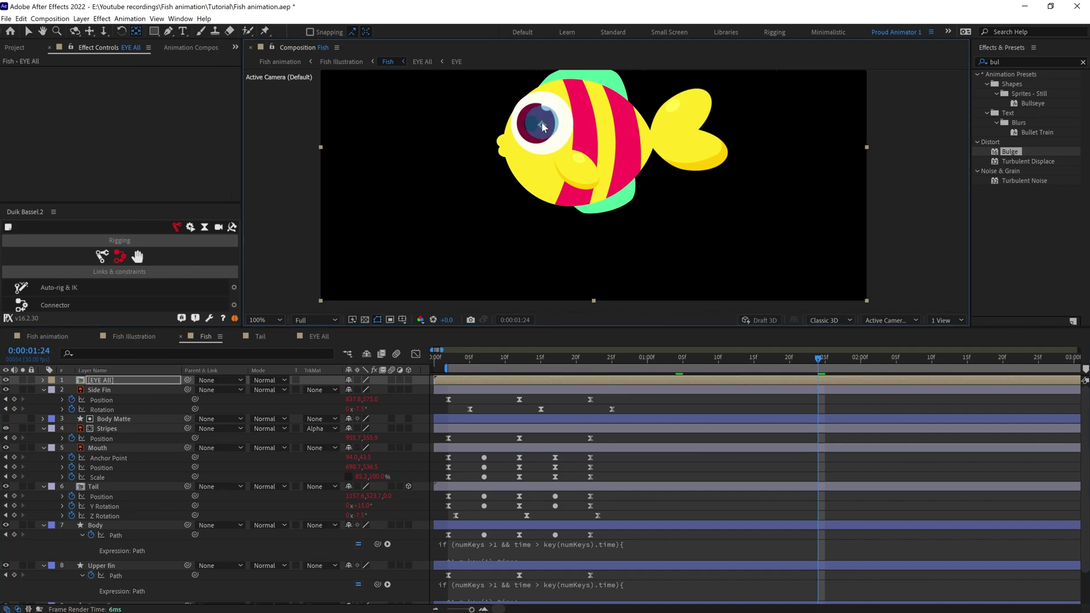
key("alt+shift+s")
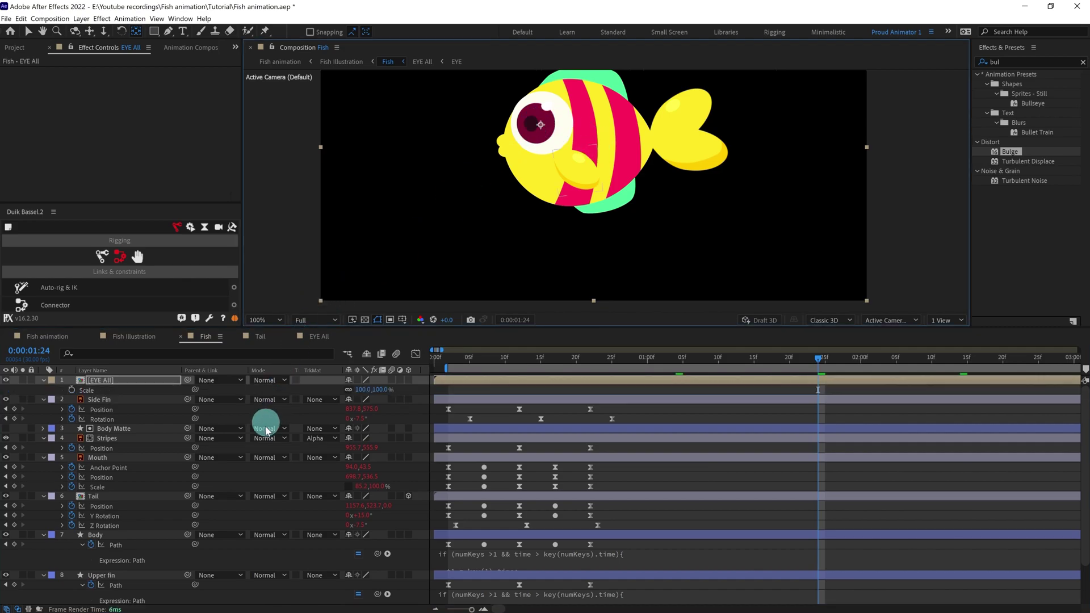